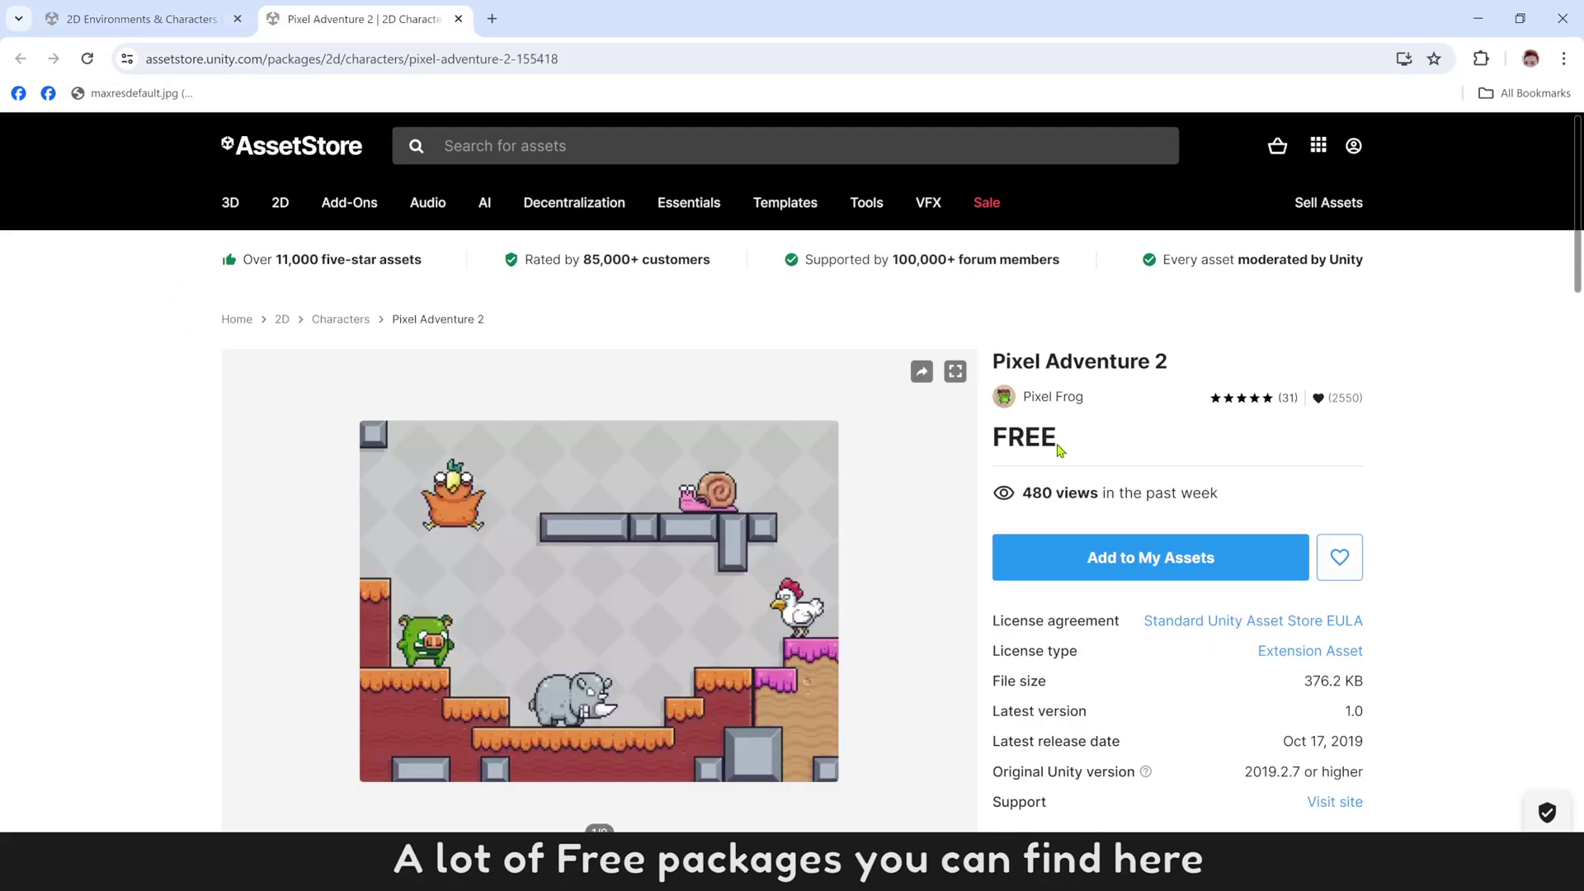
Add Pixel Adventure 2 to My Assets and import all of Pixel Adventure 1's files.
{"action": "left_click_drag", "start_coordinate": [1056, 445], "coordinate": [993, 453]}
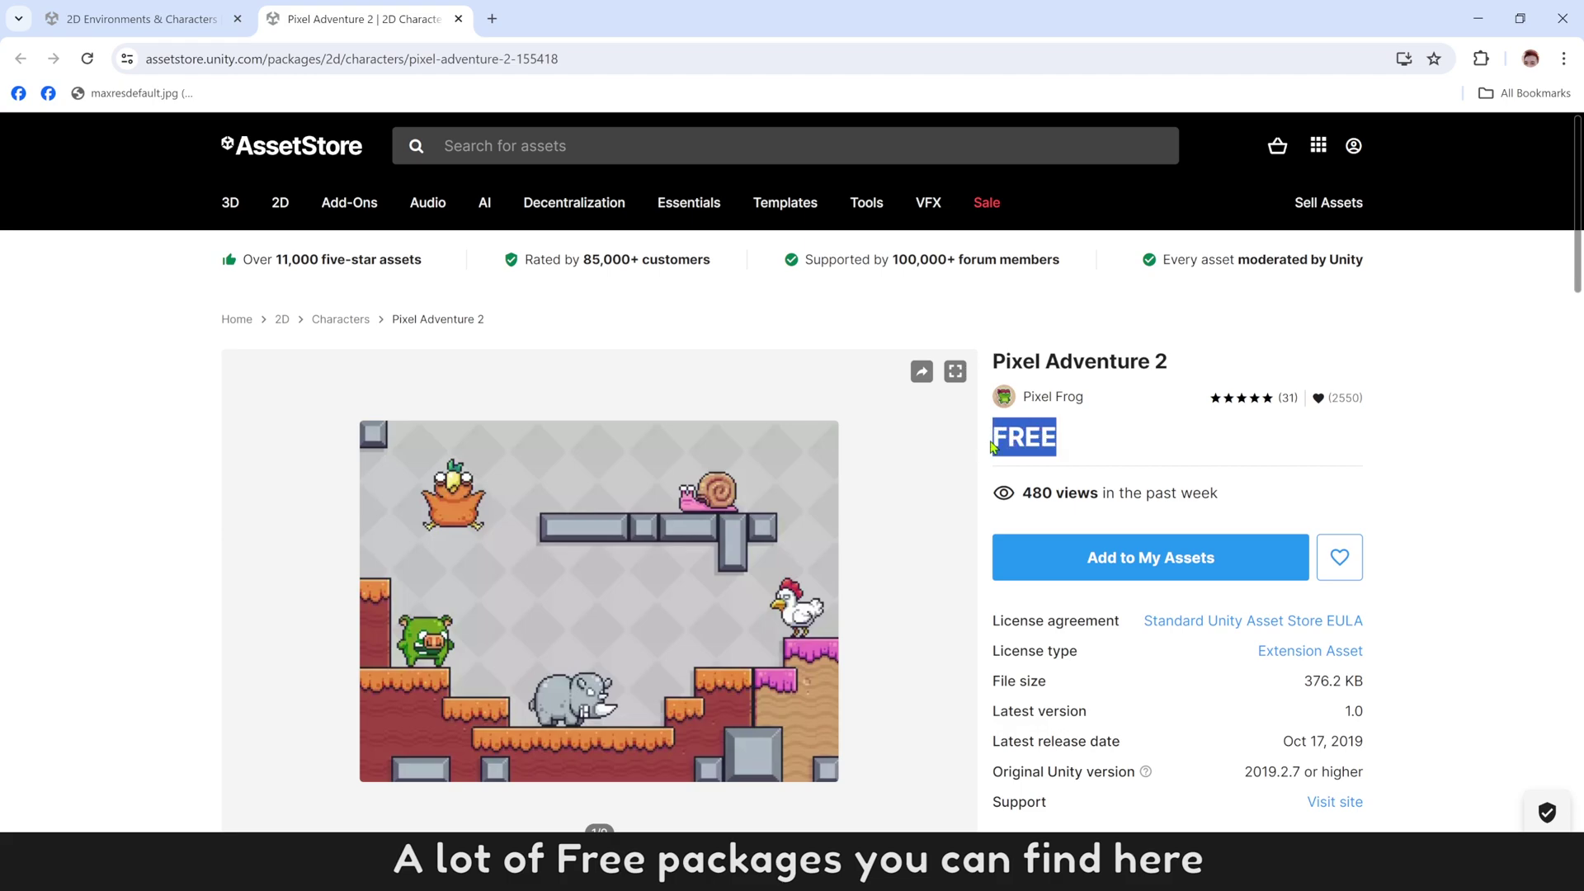
{"action": "left_click", "coordinate": [1103, 569]}
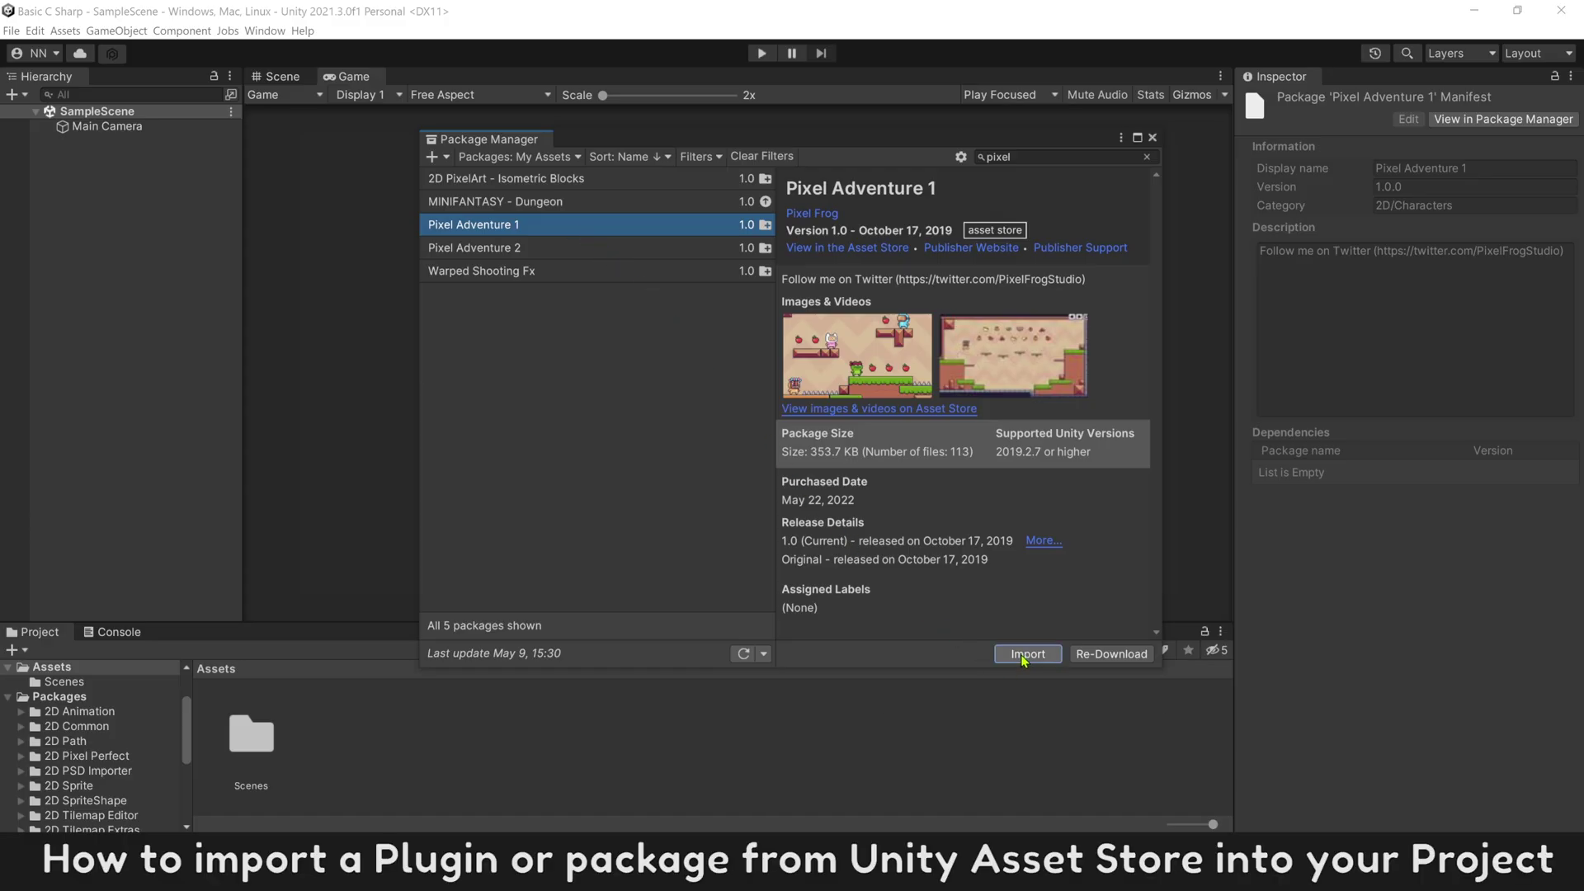
{"action": "left_click", "coordinate": [1024, 656]}
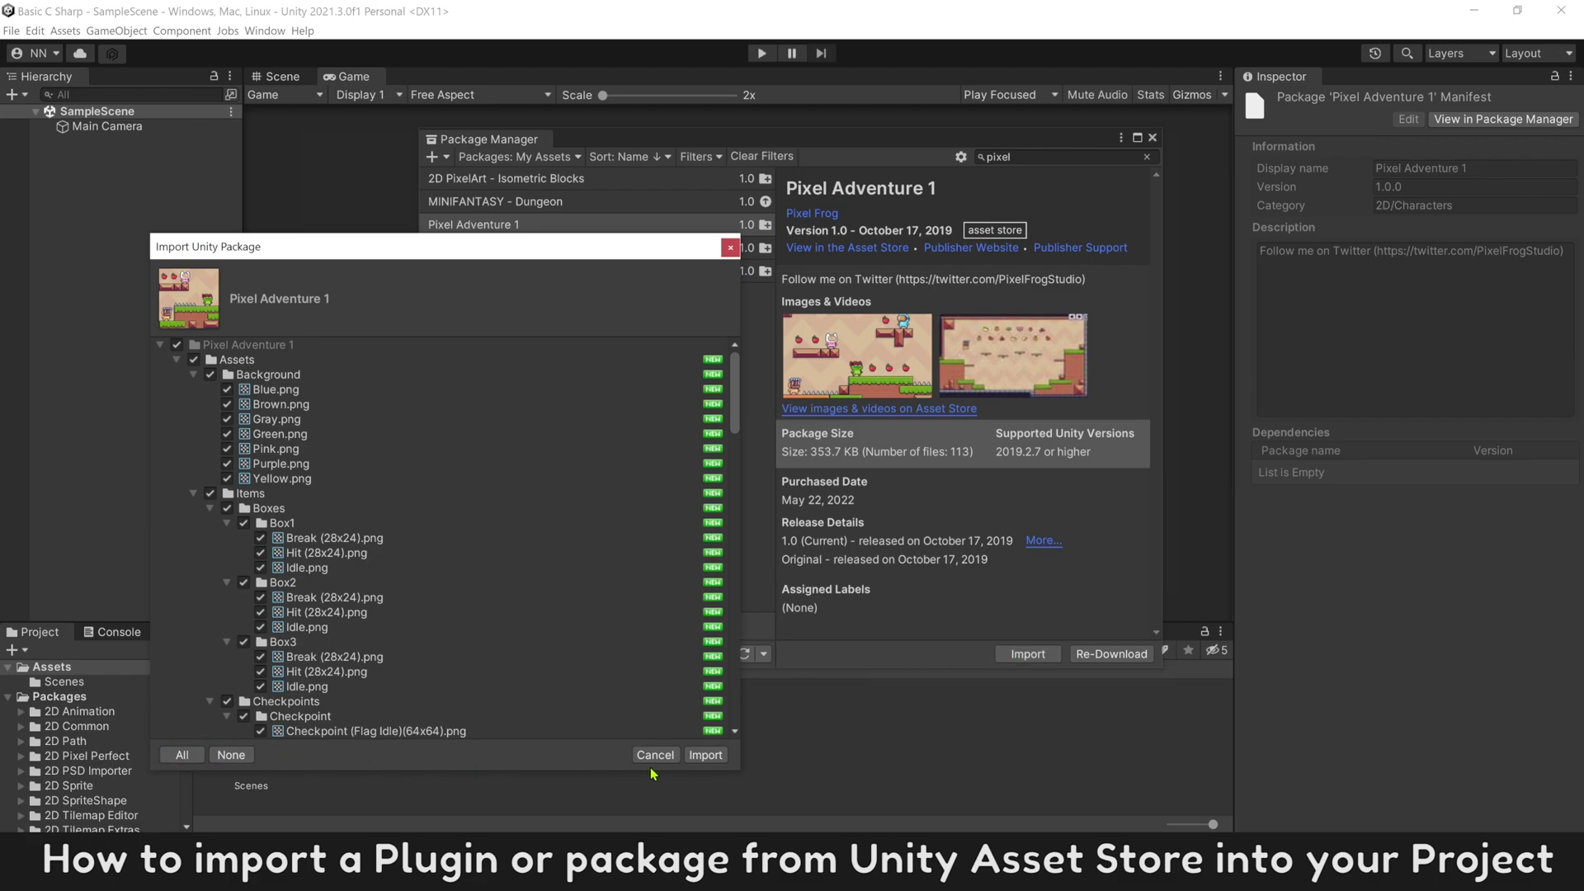
{"action": "left_click", "coordinate": [706, 756]}
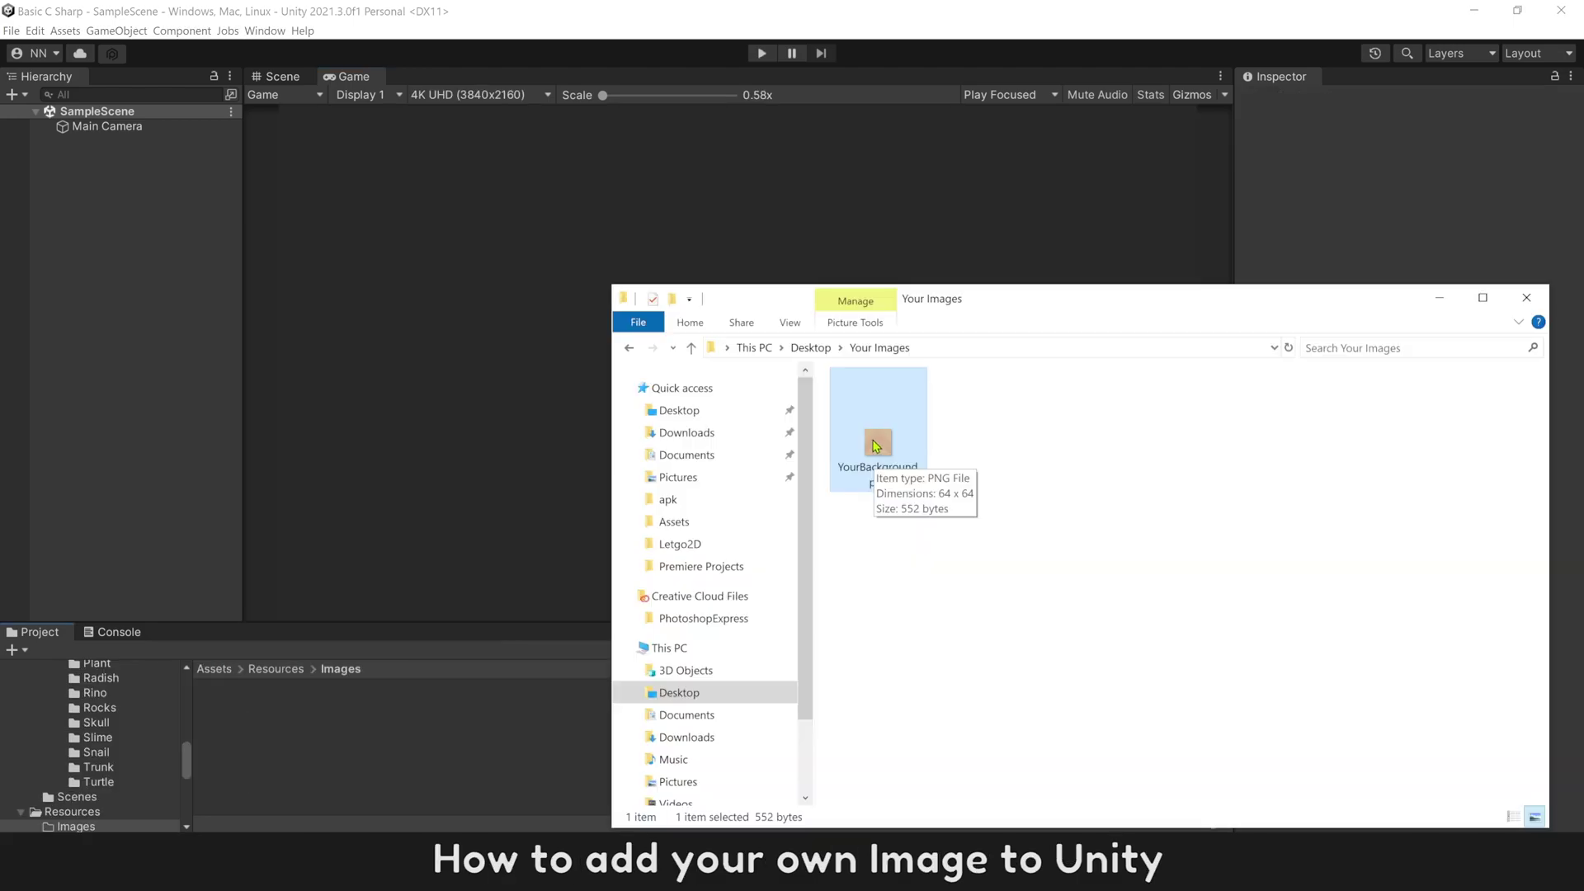
Bring the background image into Images, stretch it wider, and duplicate the dirt row twice.
{"action": "left_click_drag", "start_coordinate": [877, 446], "coordinate": [369, 751]}
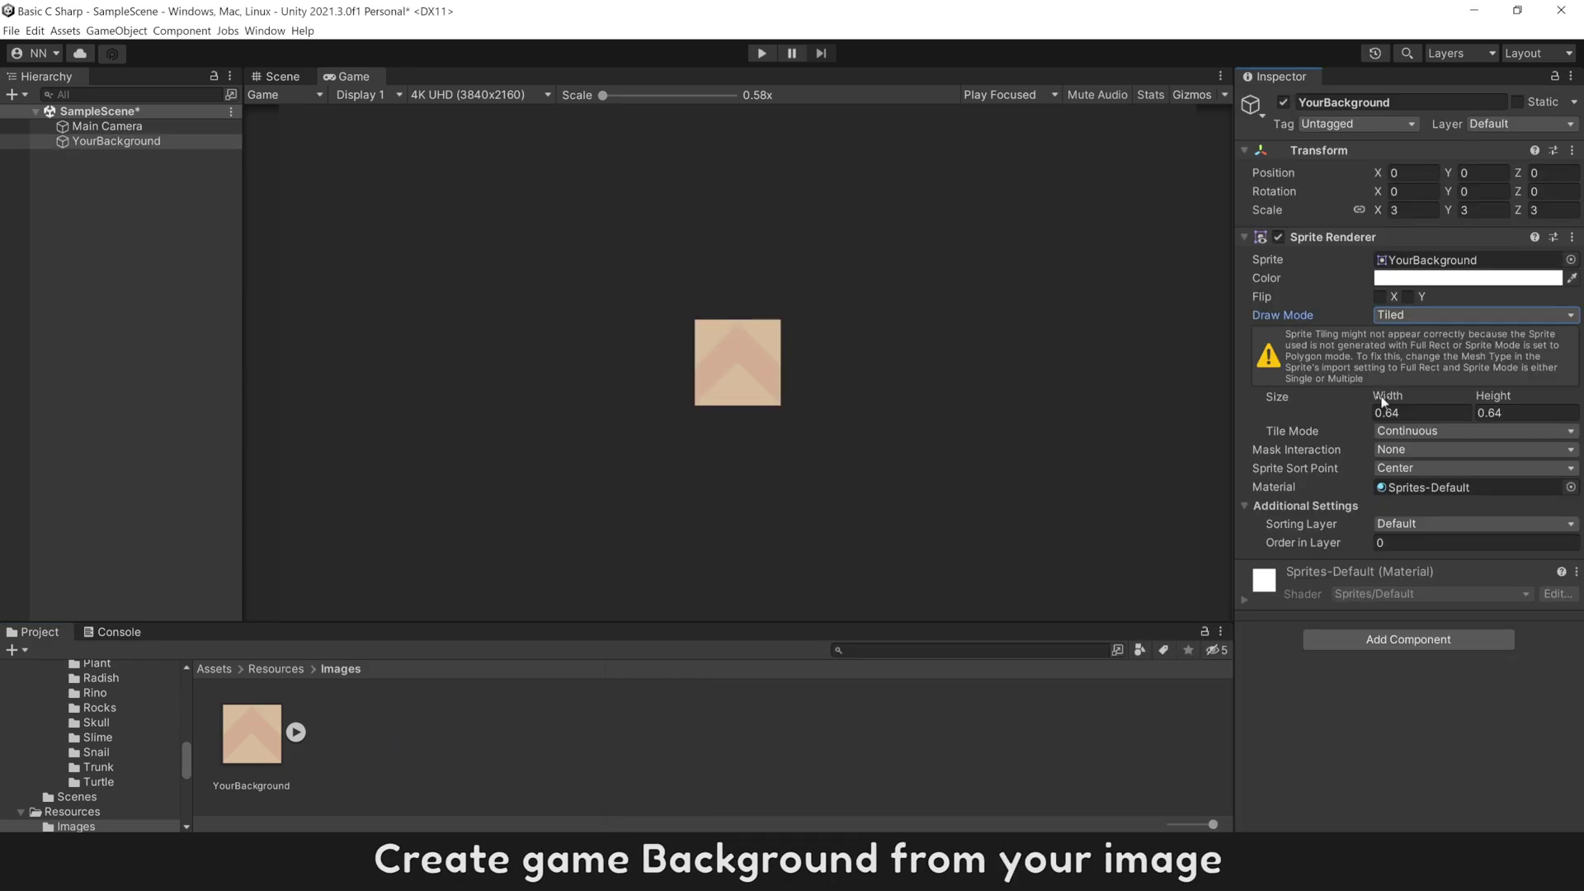
{"action": "left_click_drag", "start_coordinate": [1388, 396], "coordinate": [1552, 401]}
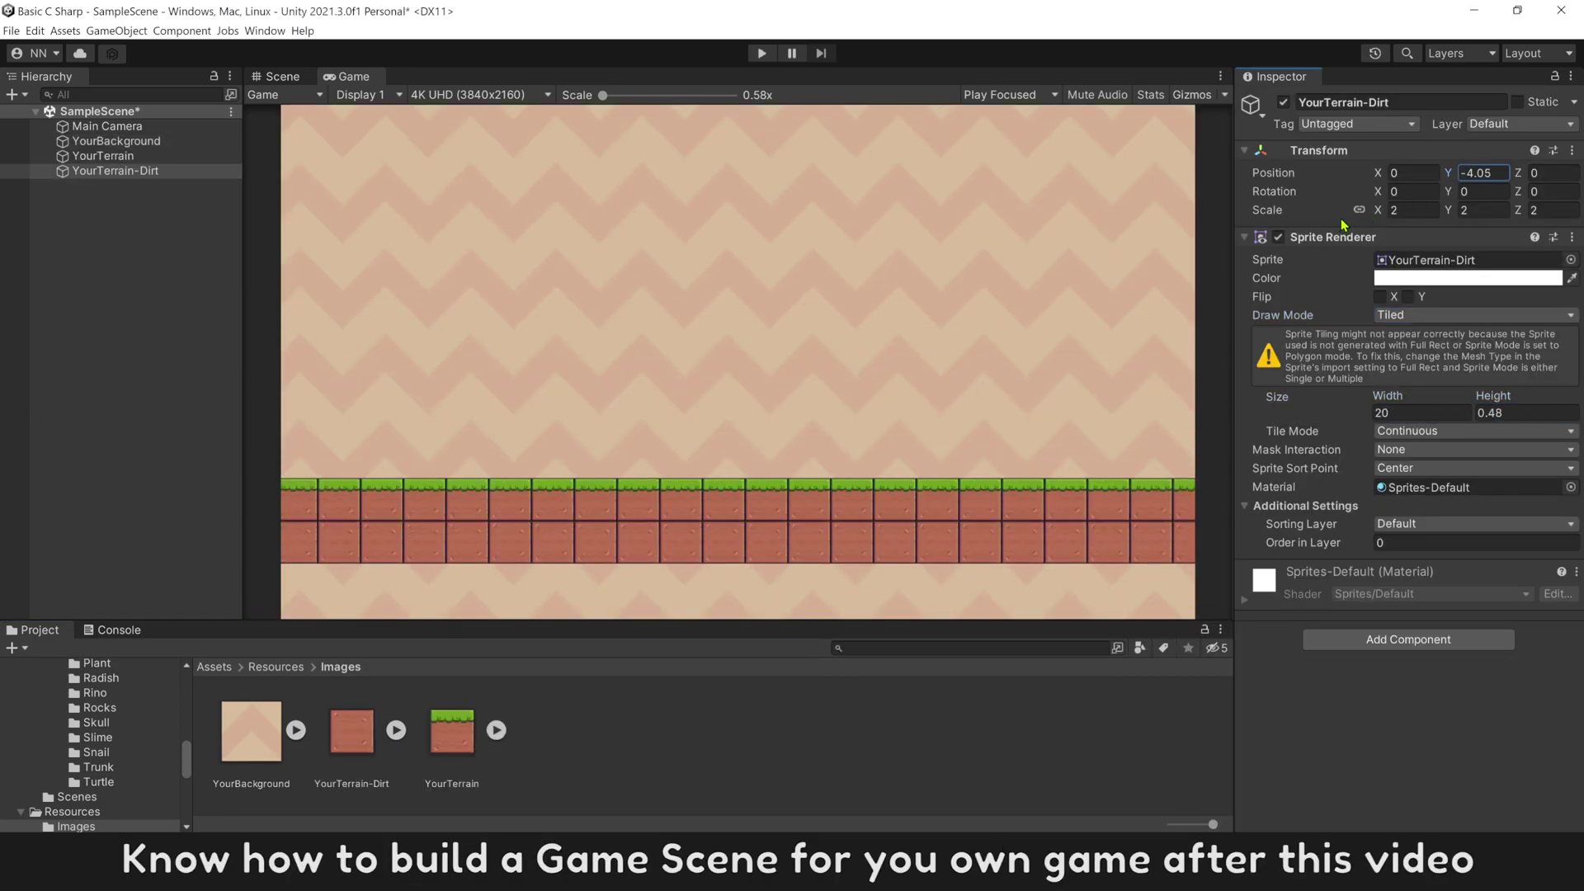
{"action": "key", "text": "ctrl+d"}
{"action": "left_click_drag", "start_coordinate": [1448, 172], "coordinate": [1420, 182]}
{"action": "key", "text": "ctrl+d"}
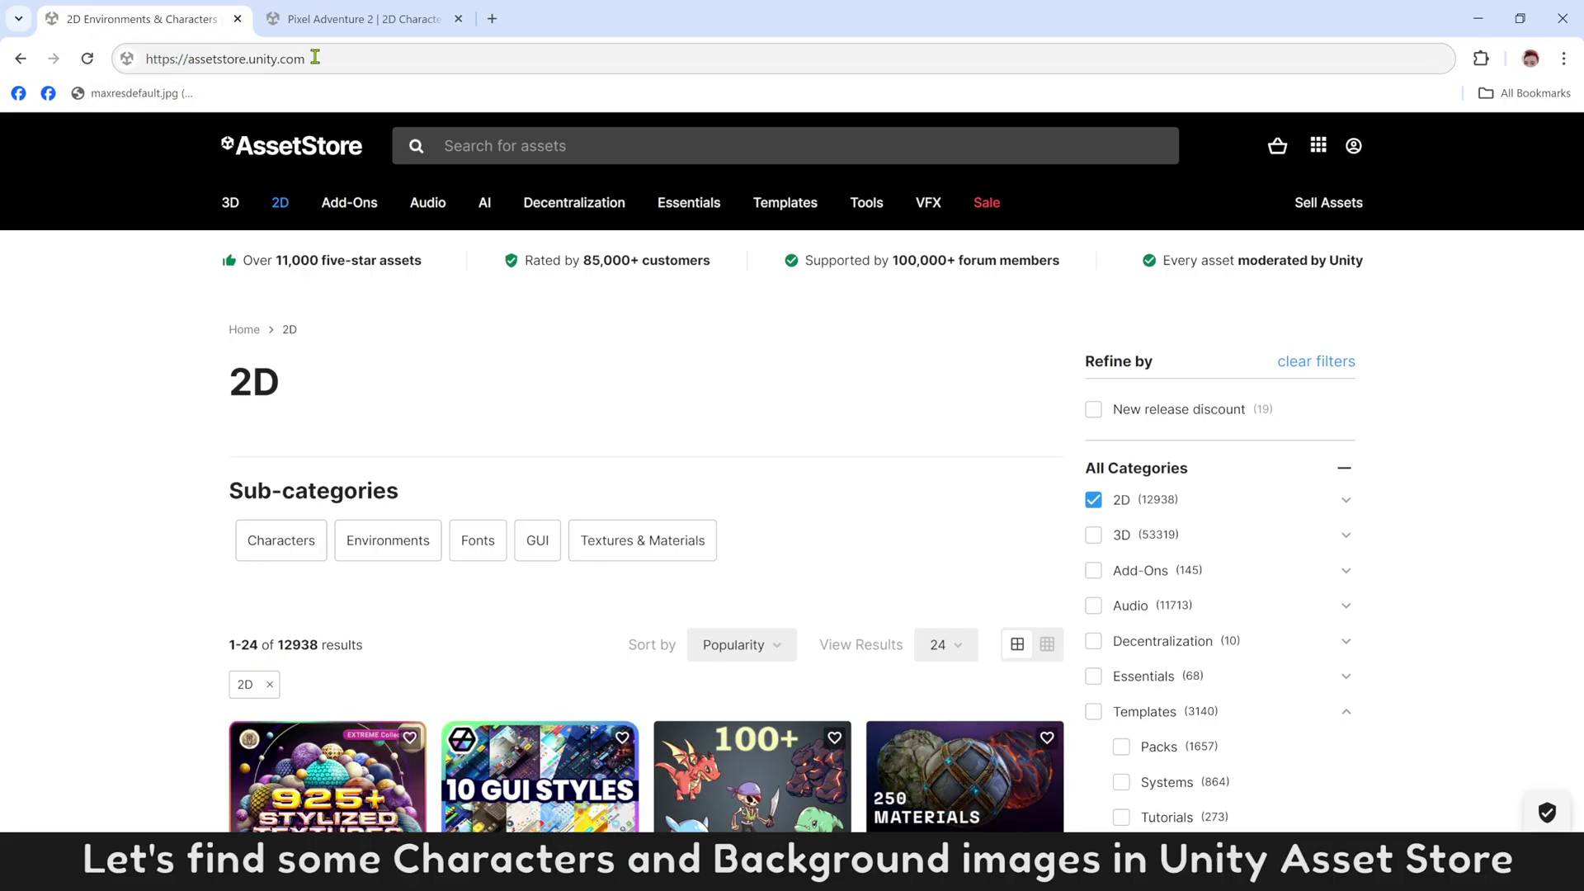
Tick Free Assets under Pricing so the 2D listing shows only the 1086 free items.
{"action": "left_click", "coordinate": [315, 57]}
{"action": "left_click", "coordinate": [316, 58]}
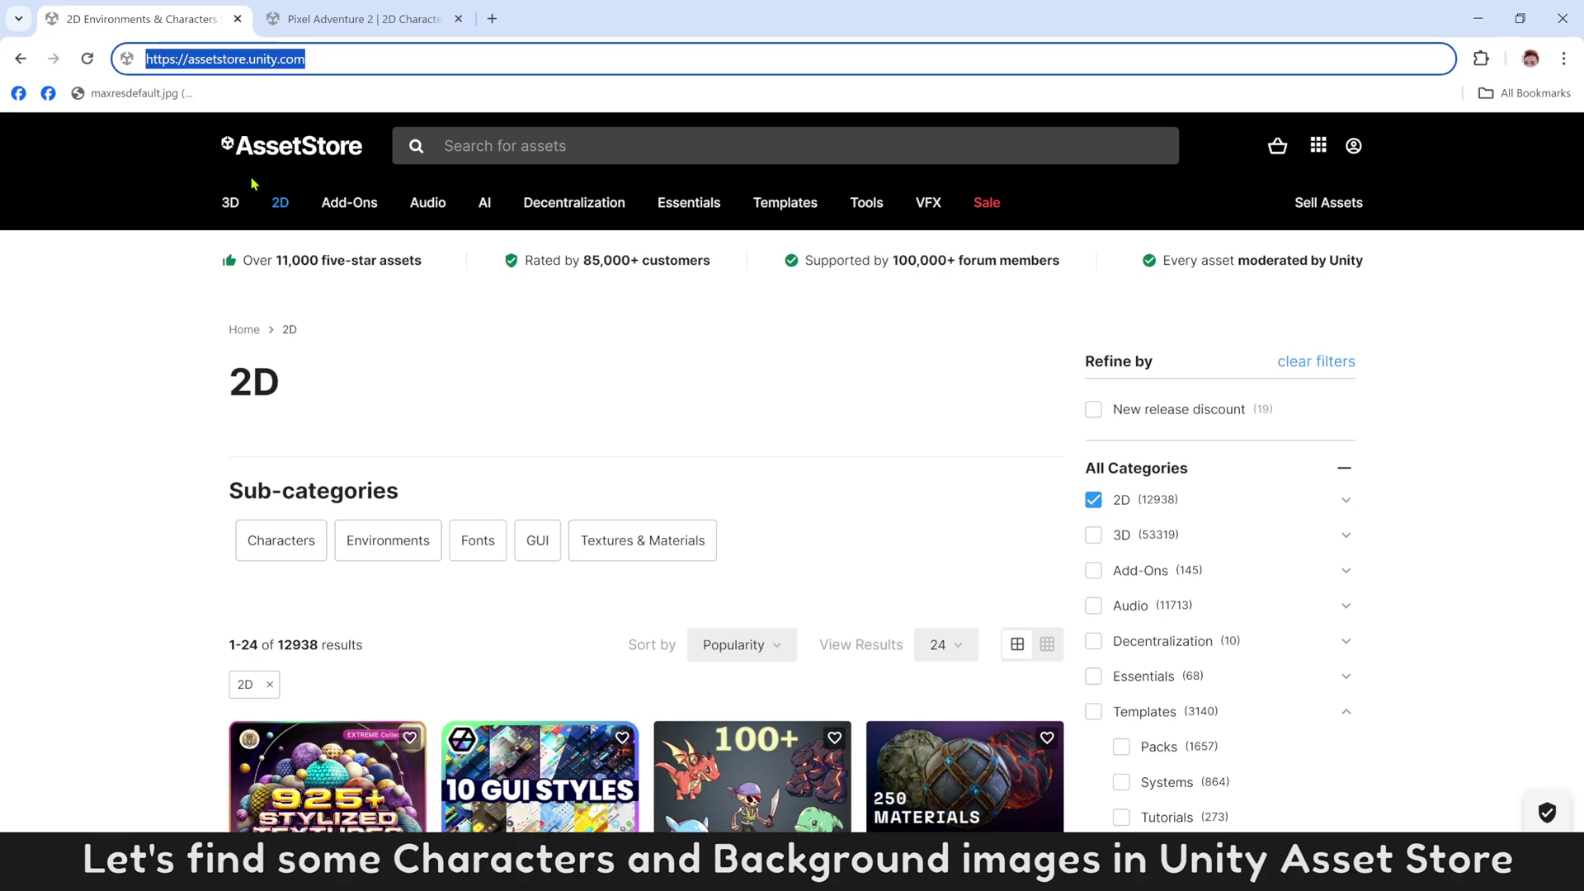
{"action": "left_click", "coordinate": [196, 295]}
{"action": "scroll", "coordinate": [196, 298], "scroll_direction": "down", "scroll_amount": 5}
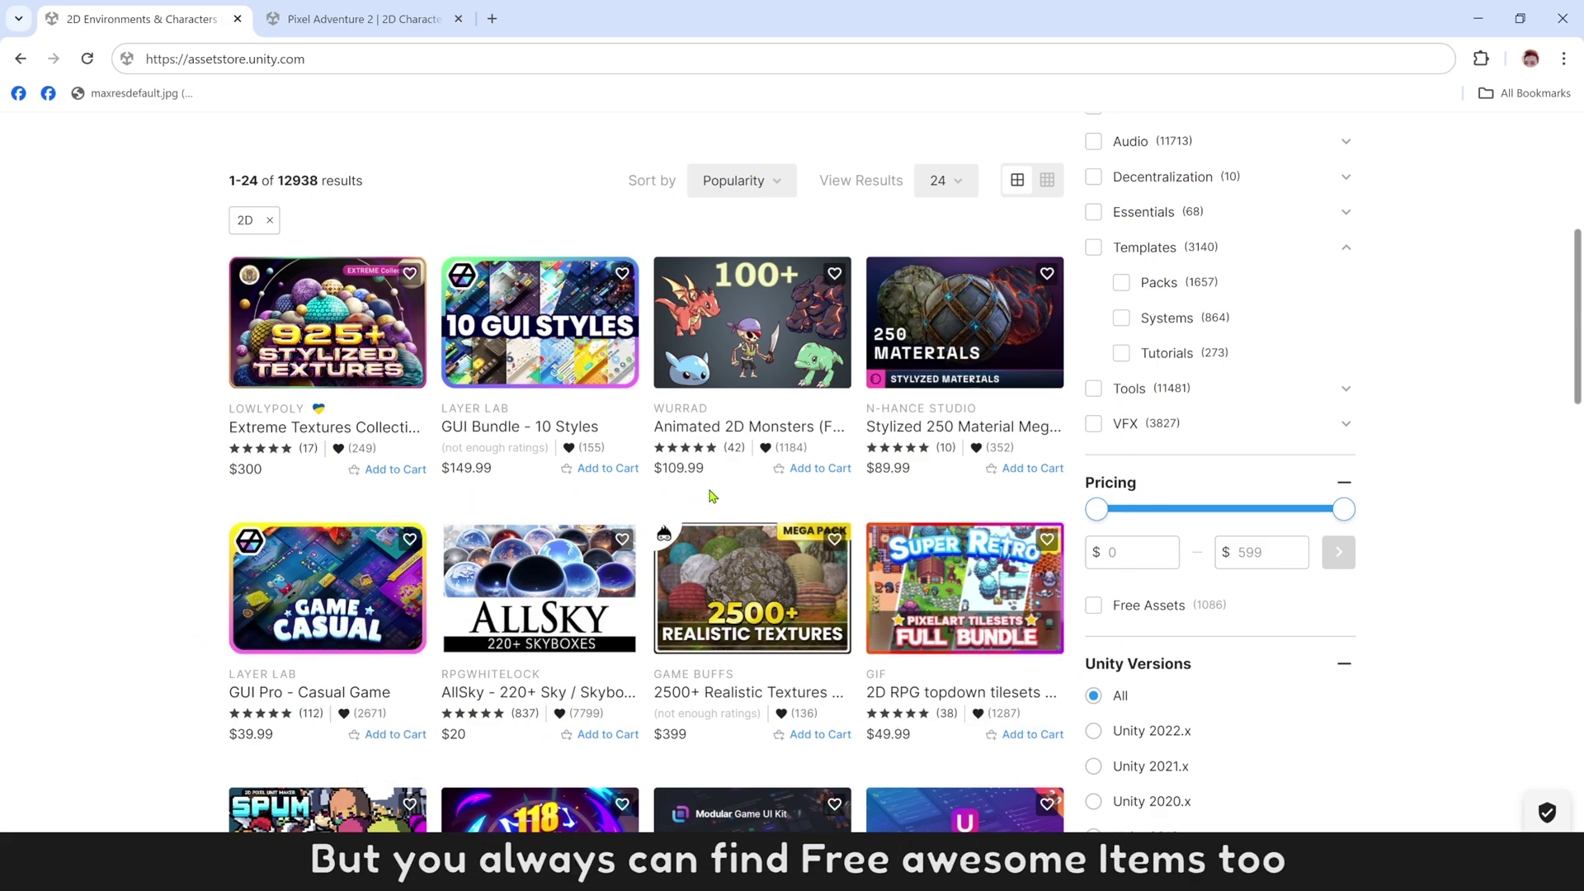
{"action": "left_click", "coordinate": [1095, 606]}
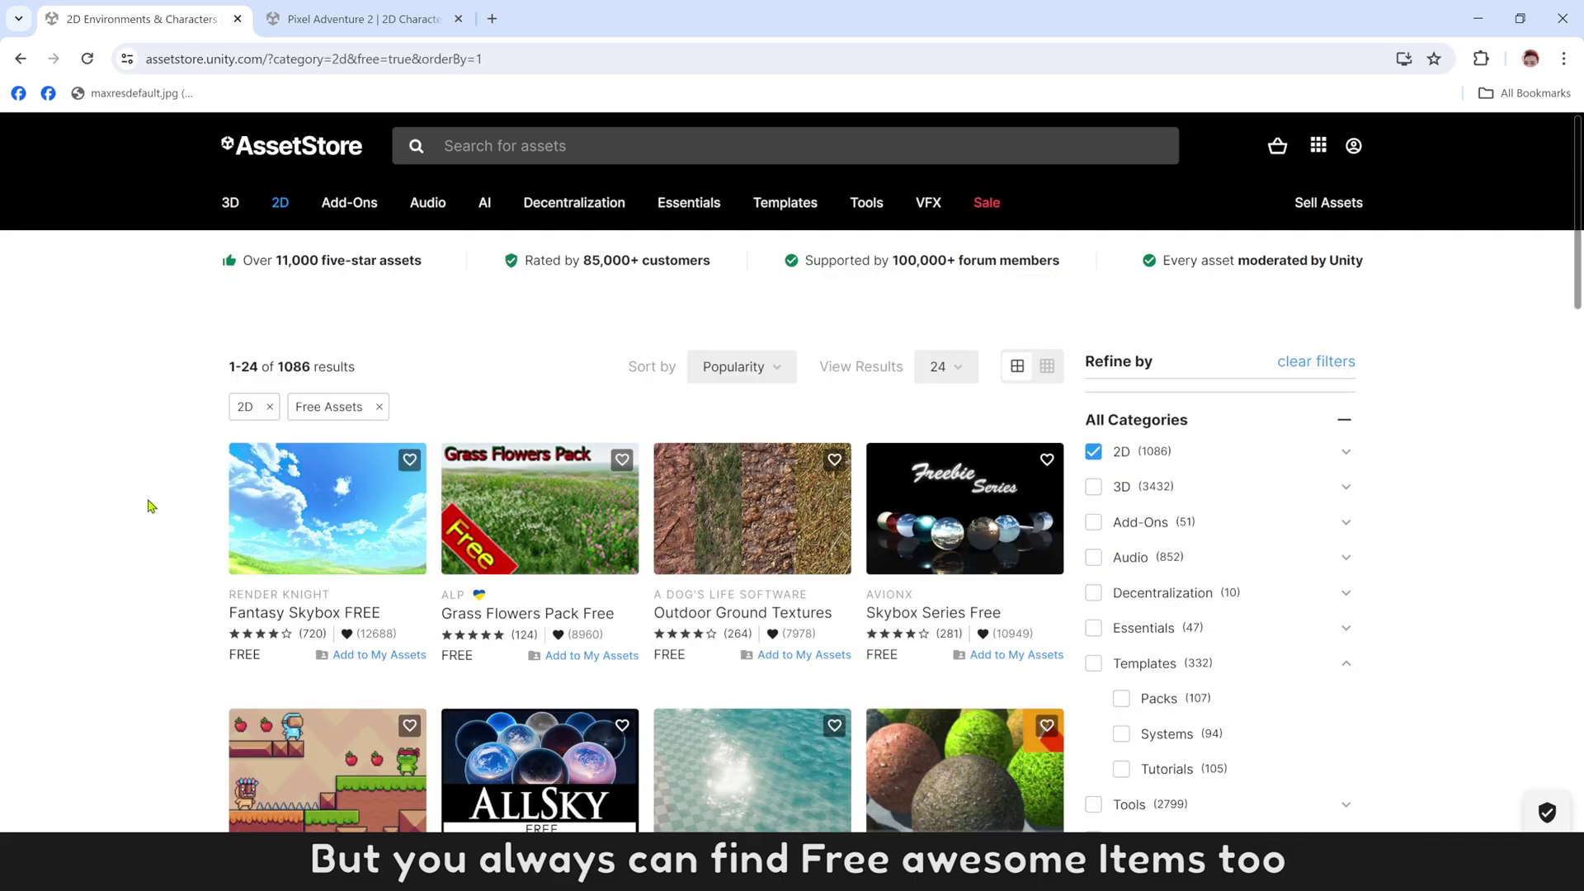
{"action": "scroll", "coordinate": [116, 510], "scroll_direction": "down", "scroll_amount": 3}
{"action": "scroll", "coordinate": [112, 512], "scroll_direction": "down", "scroll_amount": 1}
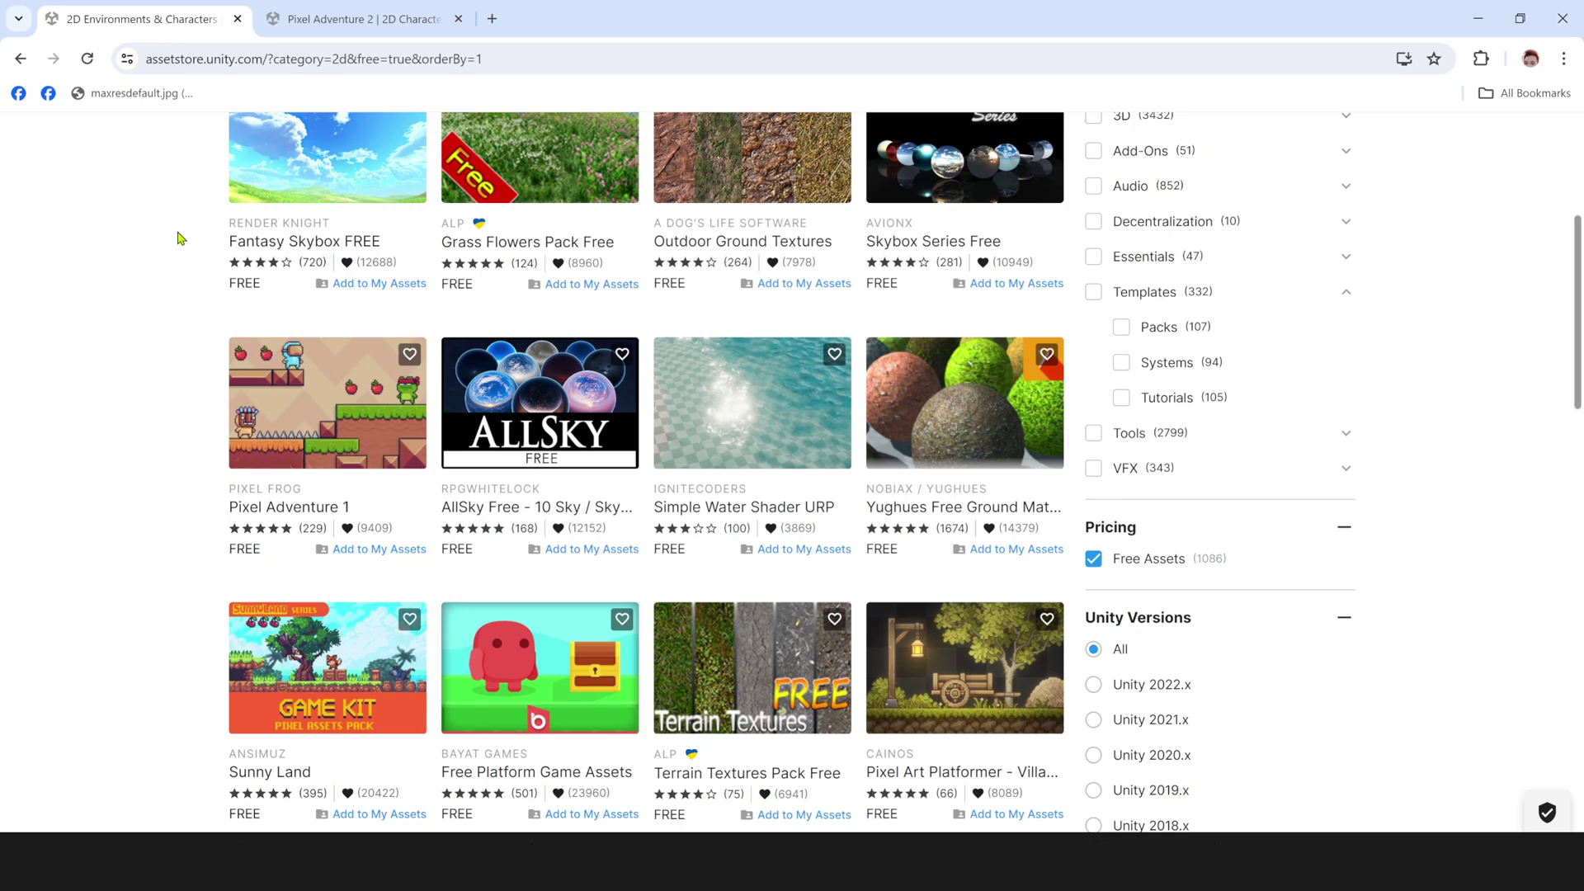
Open the Pixel Adventure 1 product page and add the free package to My Assets.
{"action": "left_click", "coordinate": [283, 507]}
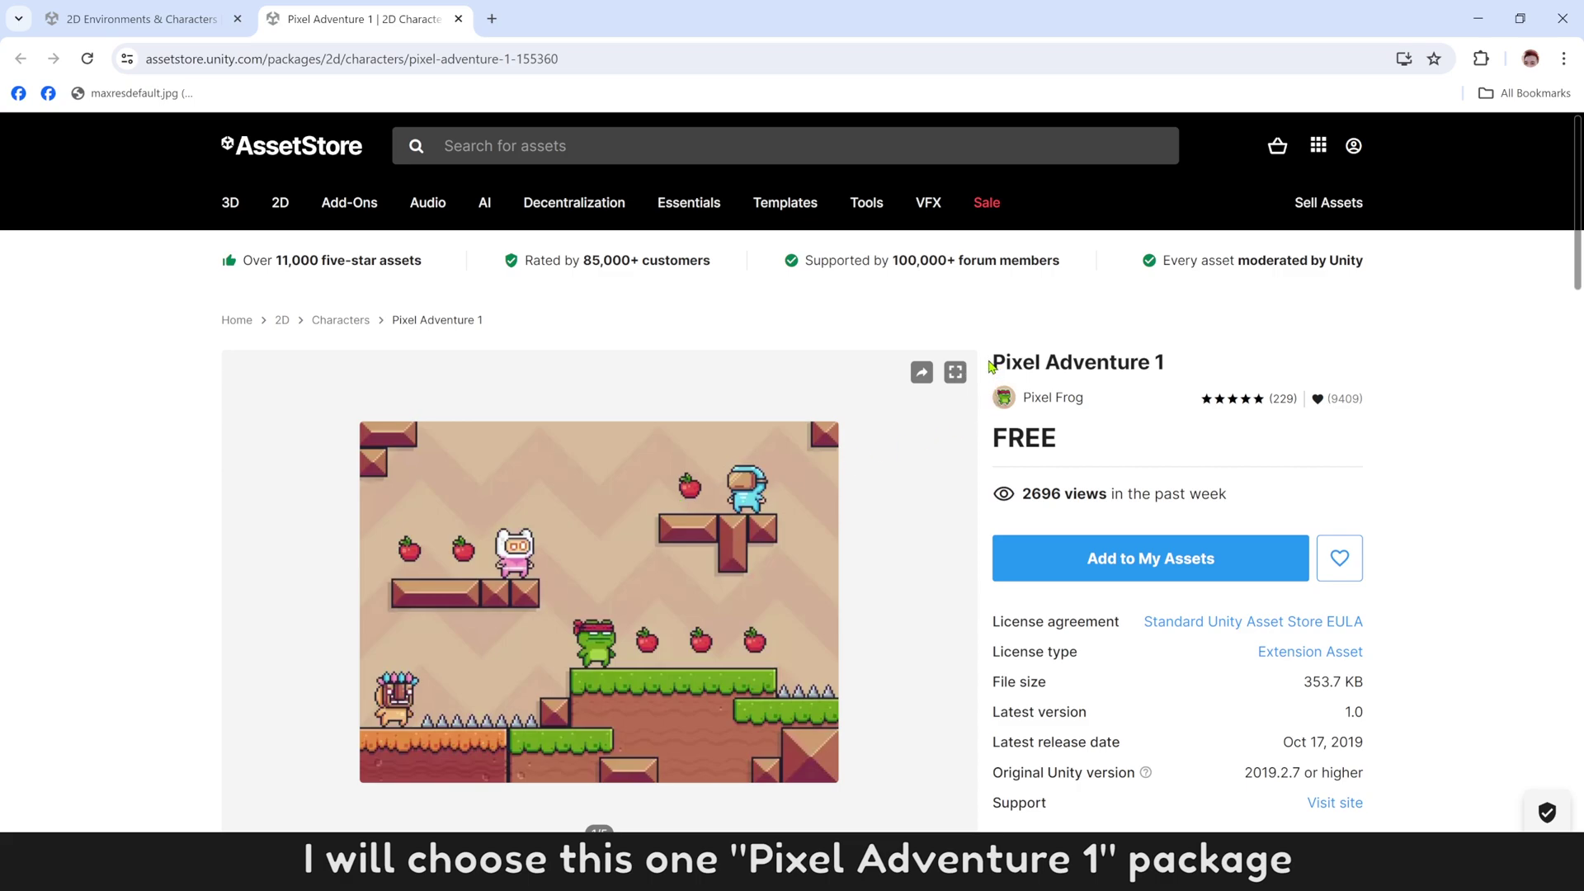
{"action": "left_click_drag", "start_coordinate": [986, 366], "coordinate": [1169, 372]}
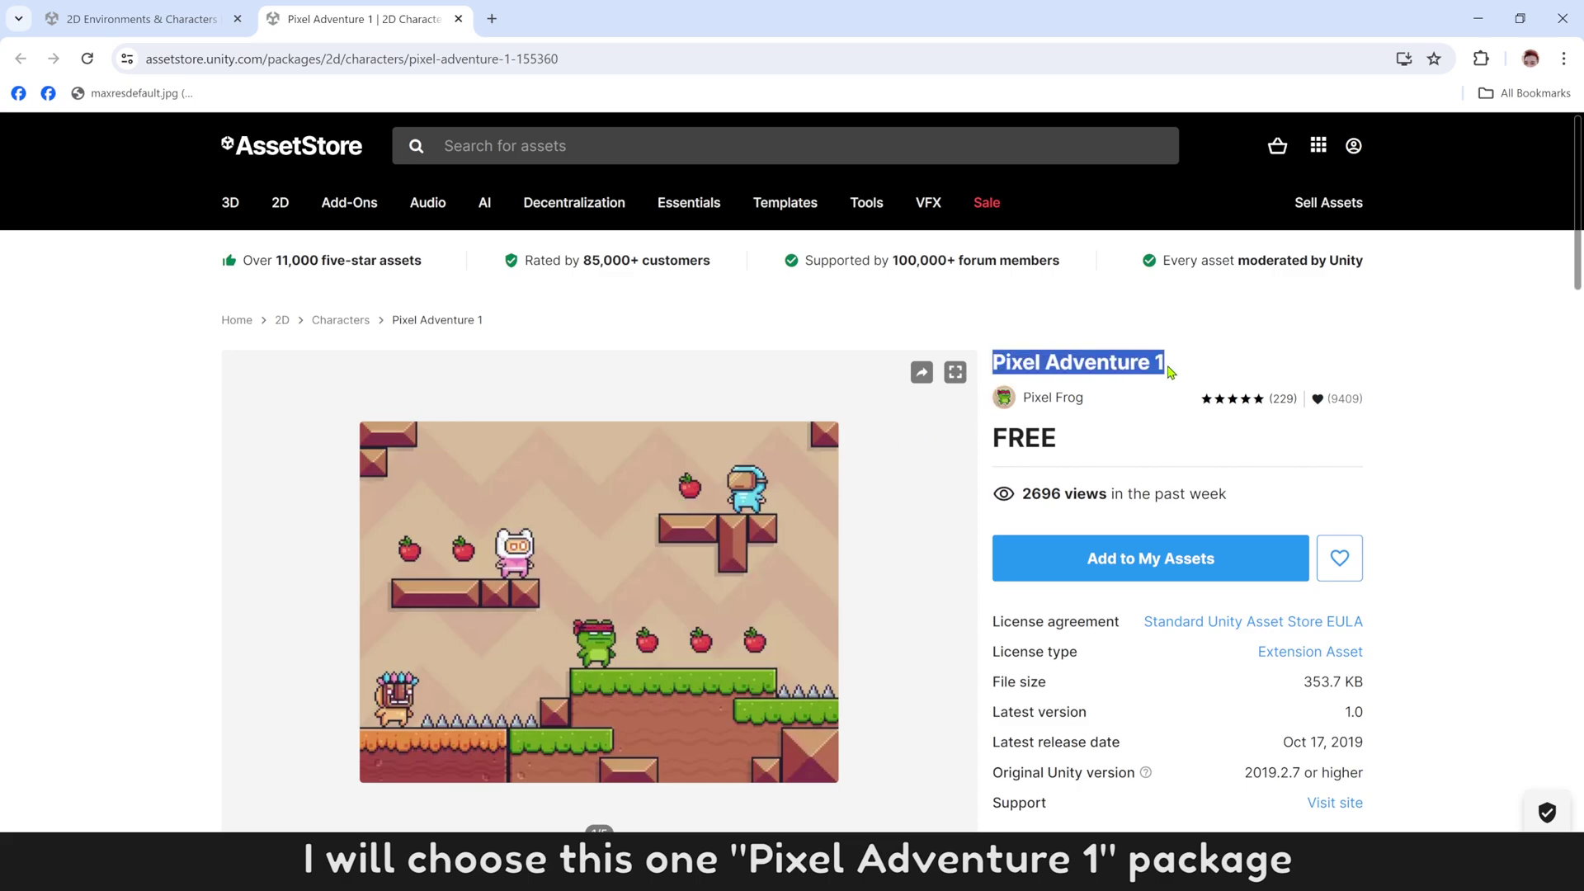
{"action": "left_click_drag", "start_coordinate": [1060, 441], "coordinate": [990, 452]}
{"action": "left_click", "coordinate": [583, 59]}
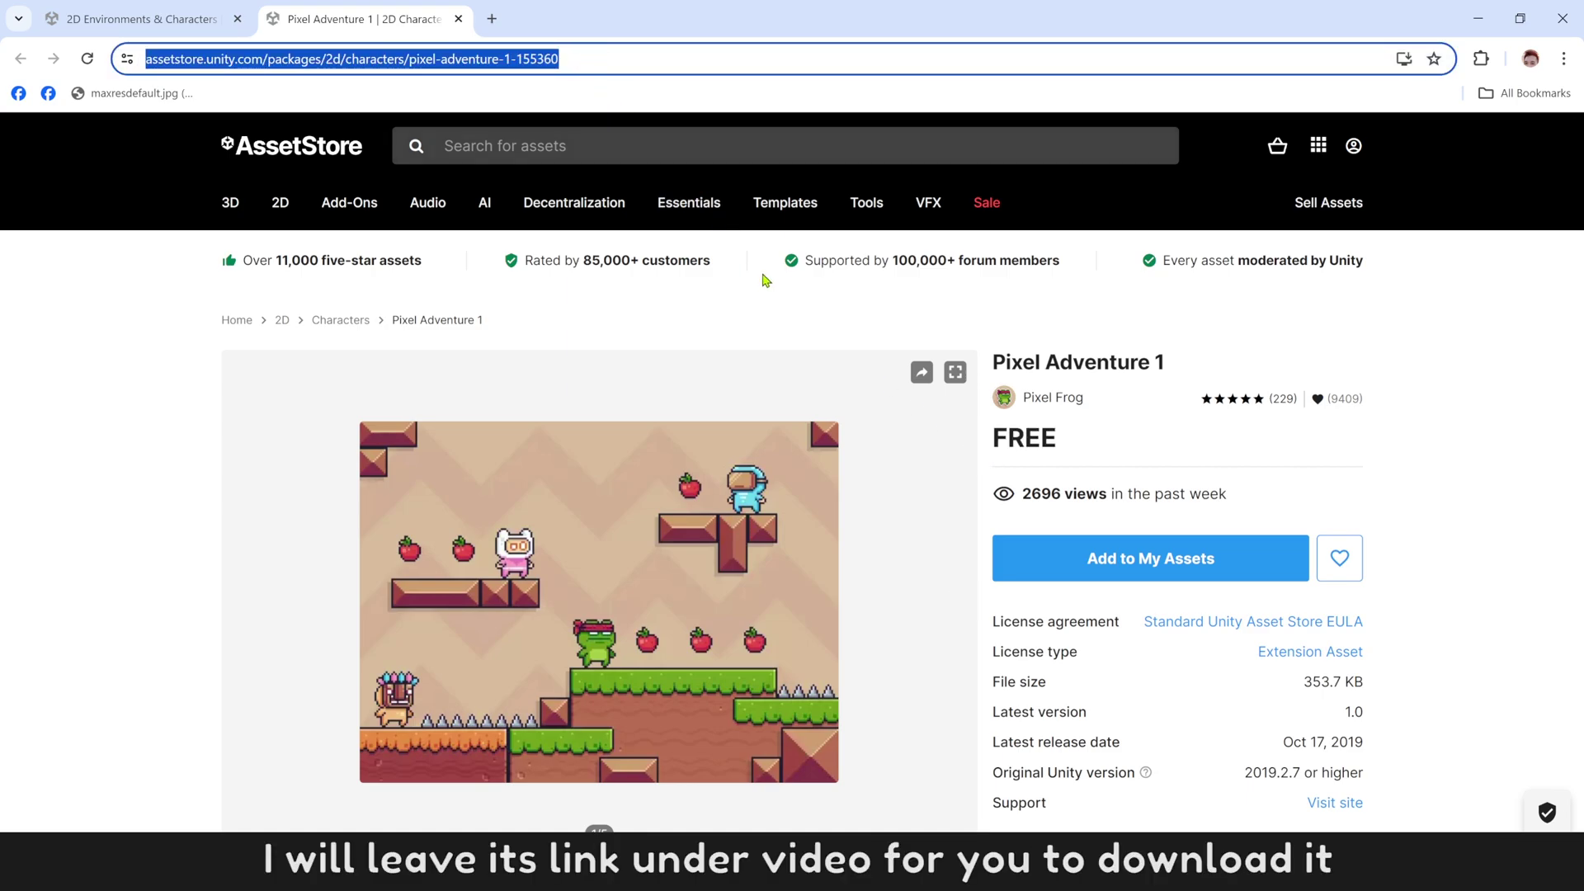
{"action": "left_click", "coordinate": [985, 513]}
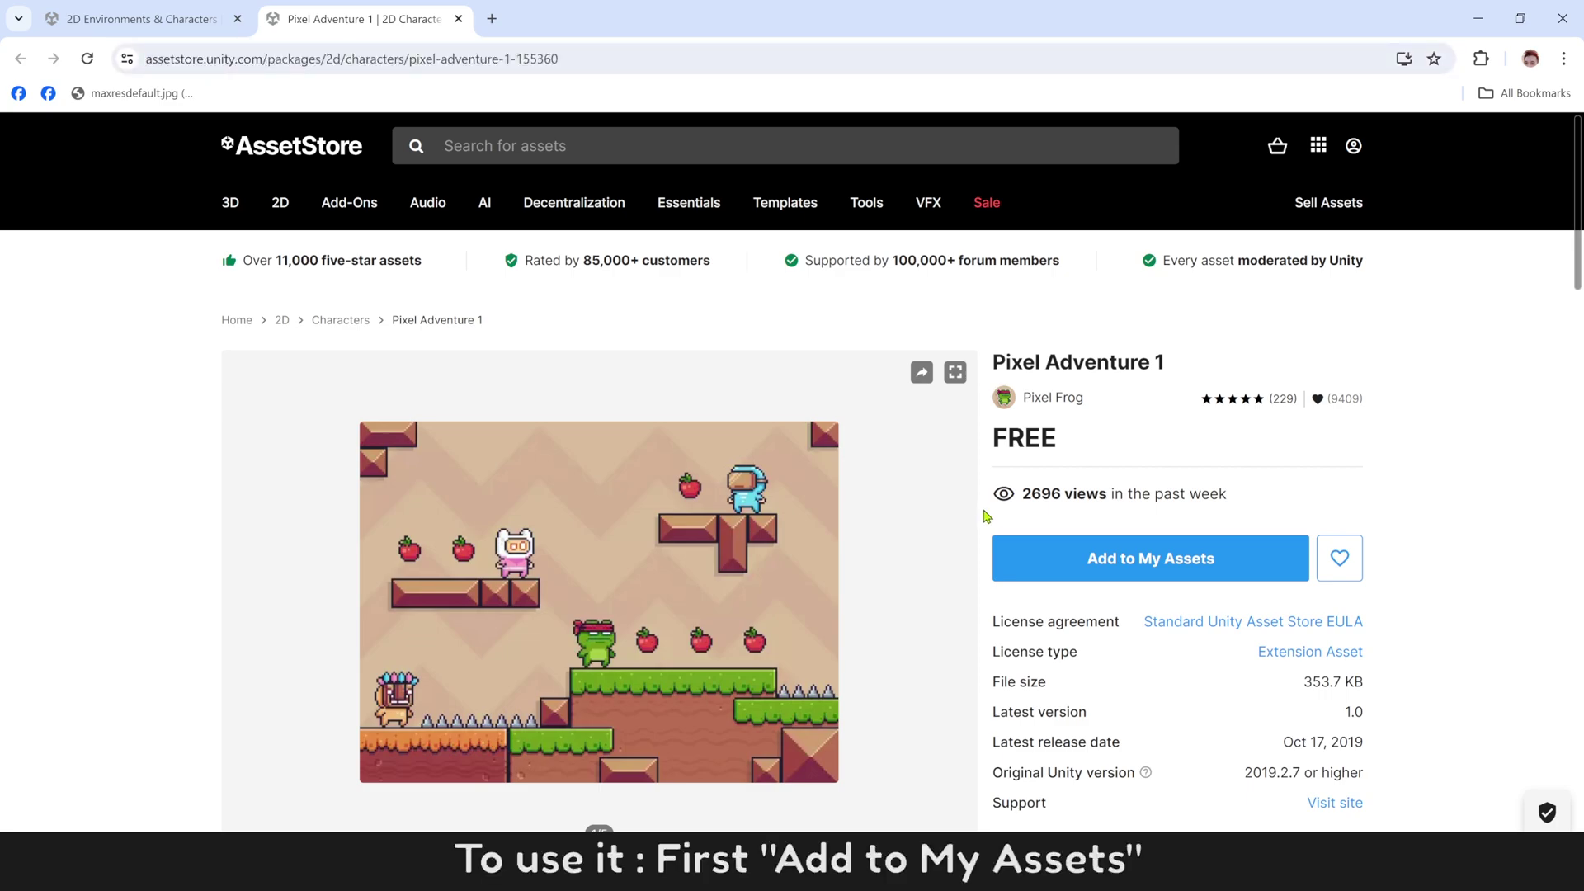
{"action": "left_click", "coordinate": [1070, 564]}
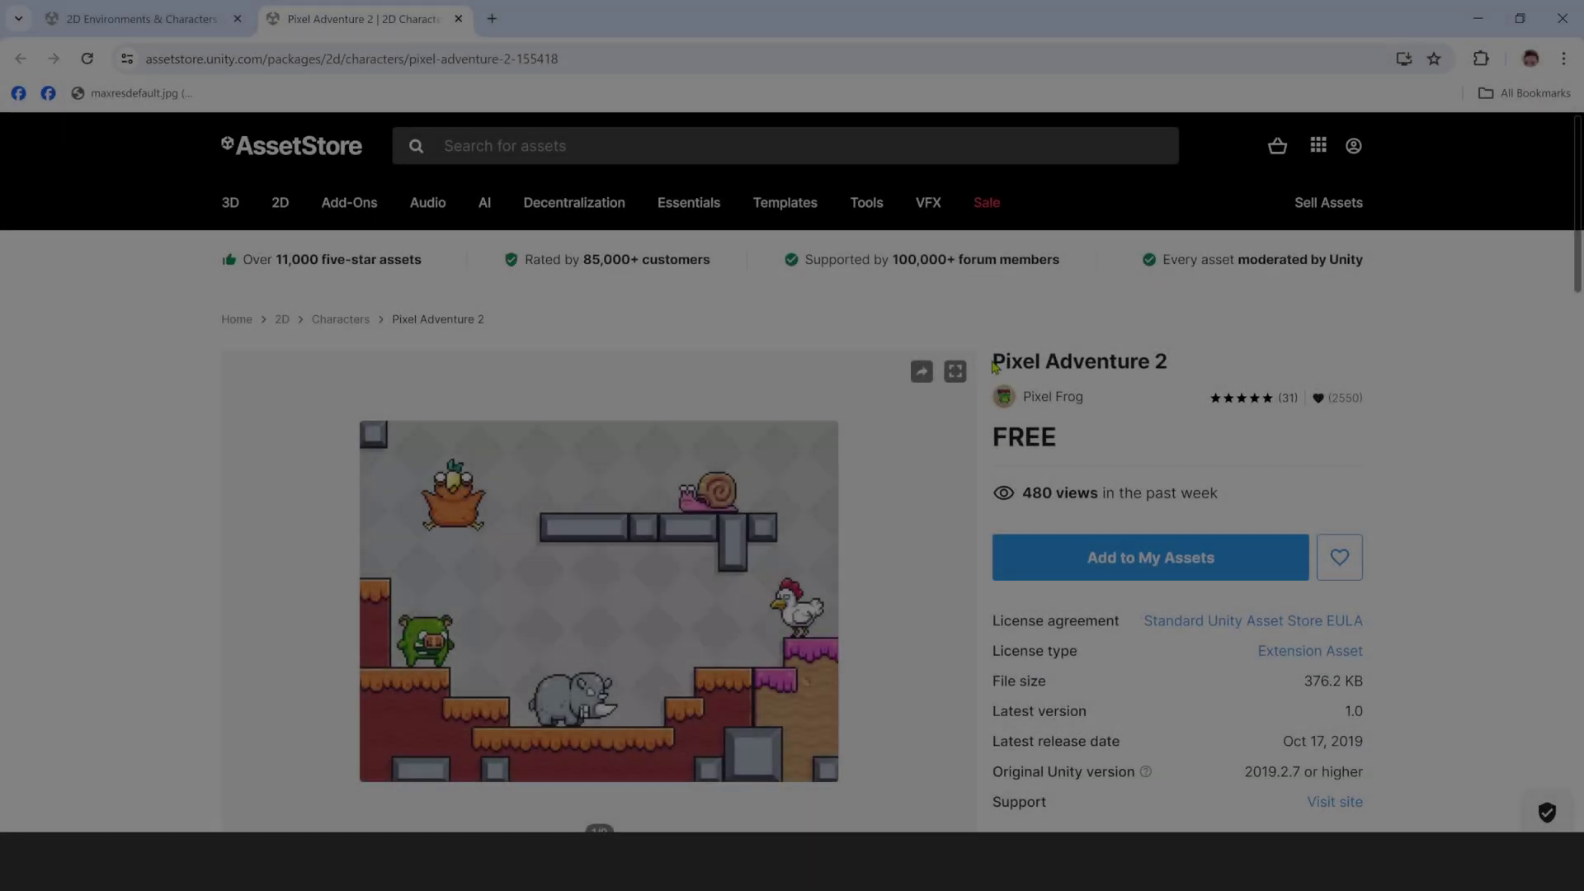
{"action": "left_click_drag", "start_coordinate": [994, 365], "coordinate": [1176, 372]}
Add the free Pixel Adventure 2 package to My Assets from its product page.
{"action": "left_click_drag", "start_coordinate": [1102, 439], "coordinate": [995, 439]}
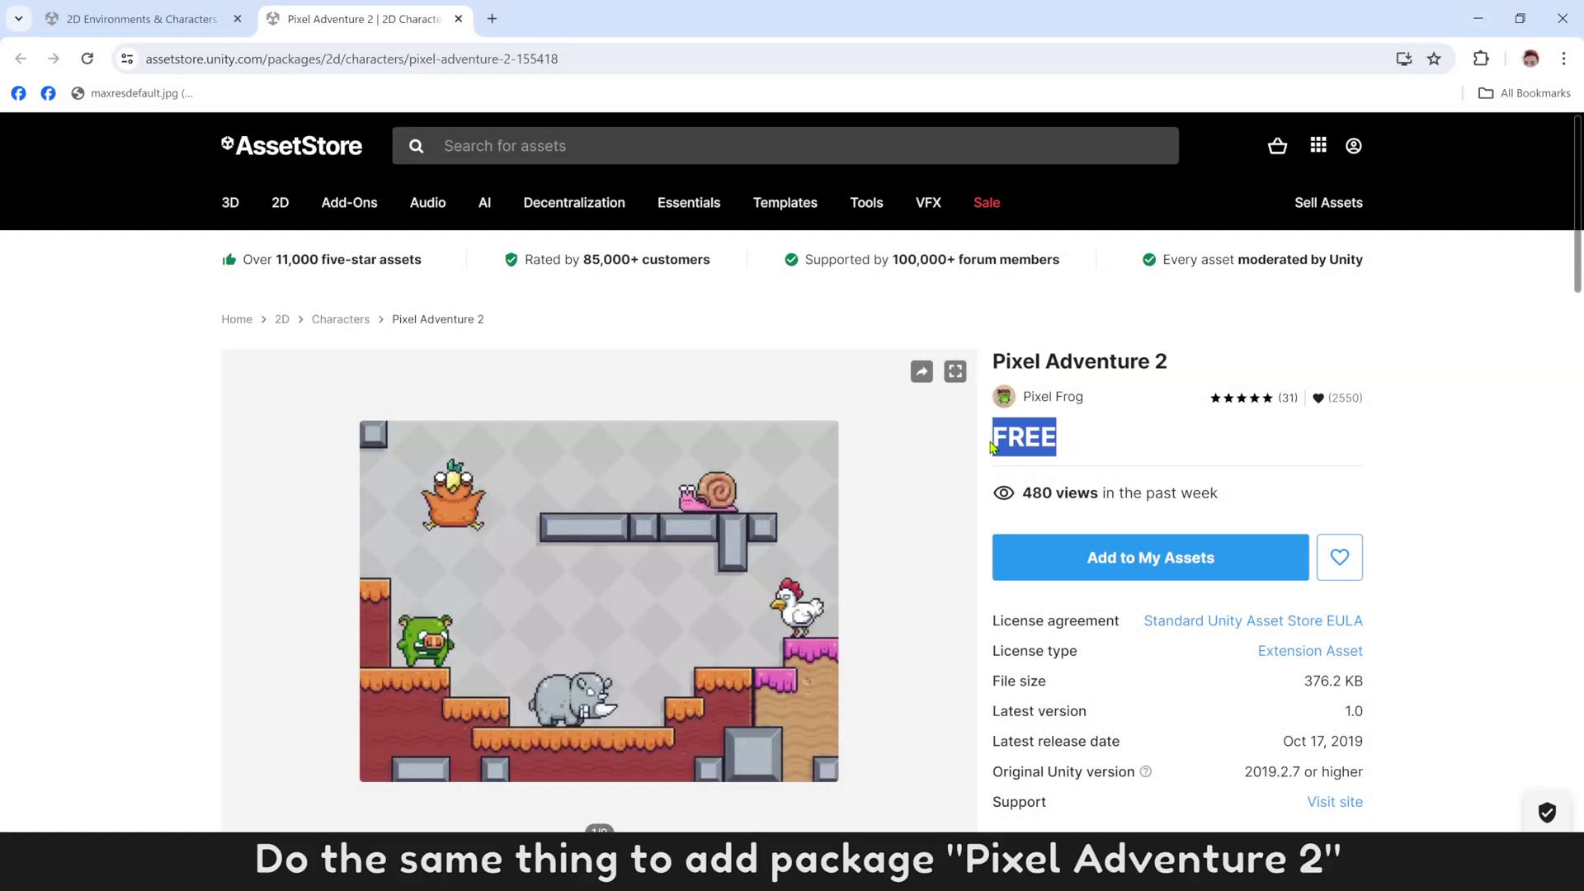
{"action": "left_click", "coordinate": [992, 446]}
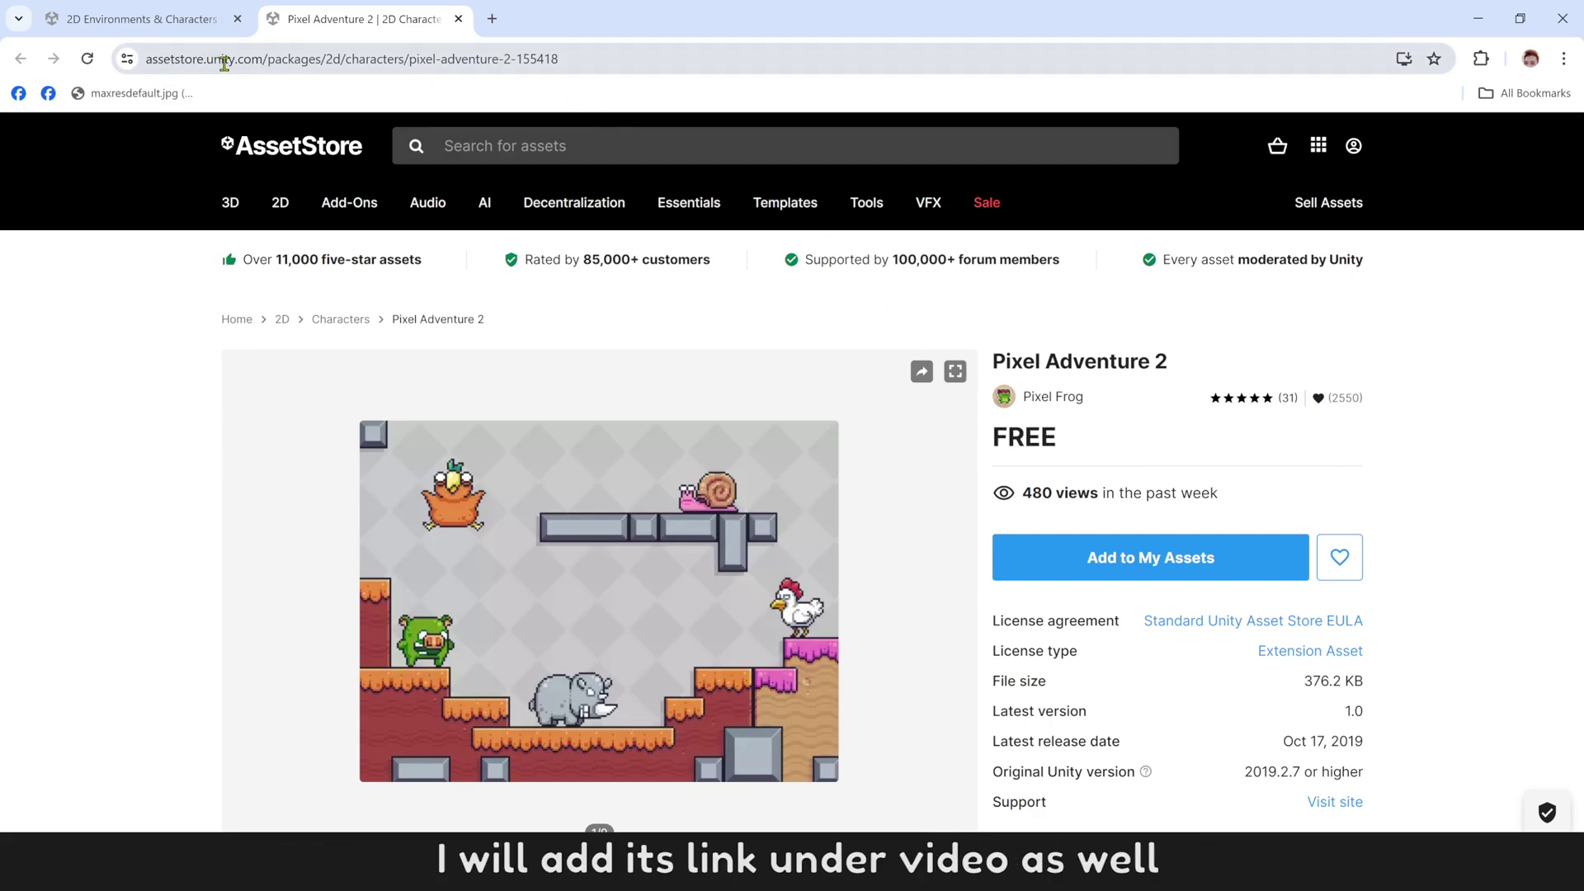
{"action": "left_click", "coordinate": [639, 58]}
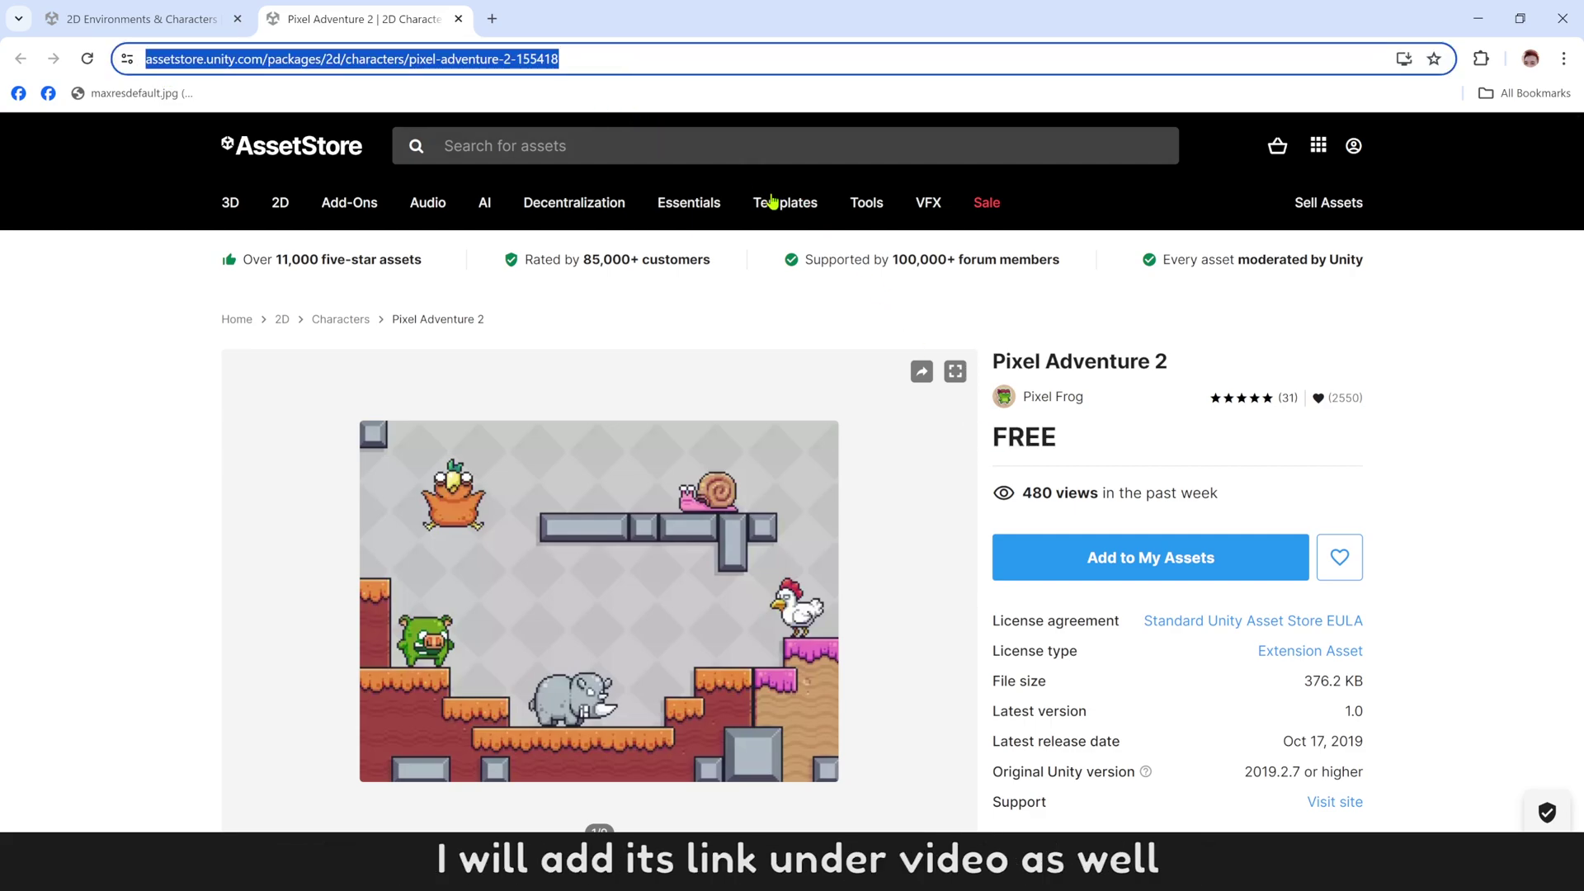
{"action": "left_click", "coordinate": [1115, 446]}
{"action": "left_click", "coordinate": [1103, 570]}
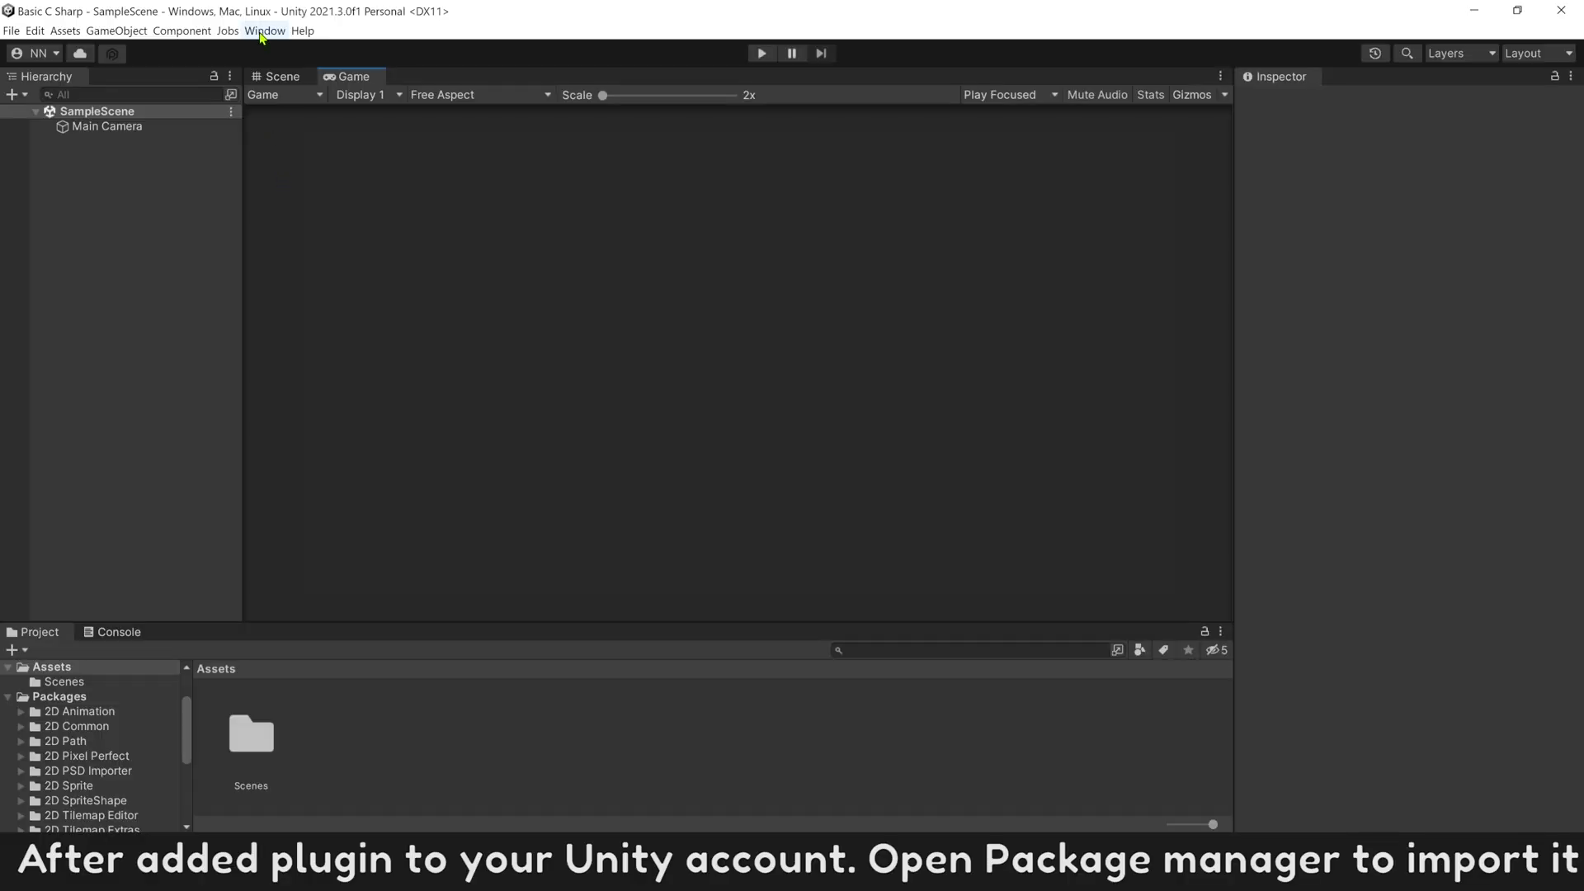
In Package Manager's My Assets, search 'pixel' and import all of Pixel Adventure 1.
{"action": "left_click", "coordinate": [265, 31]}
{"action": "left_click", "coordinate": [306, 191]}
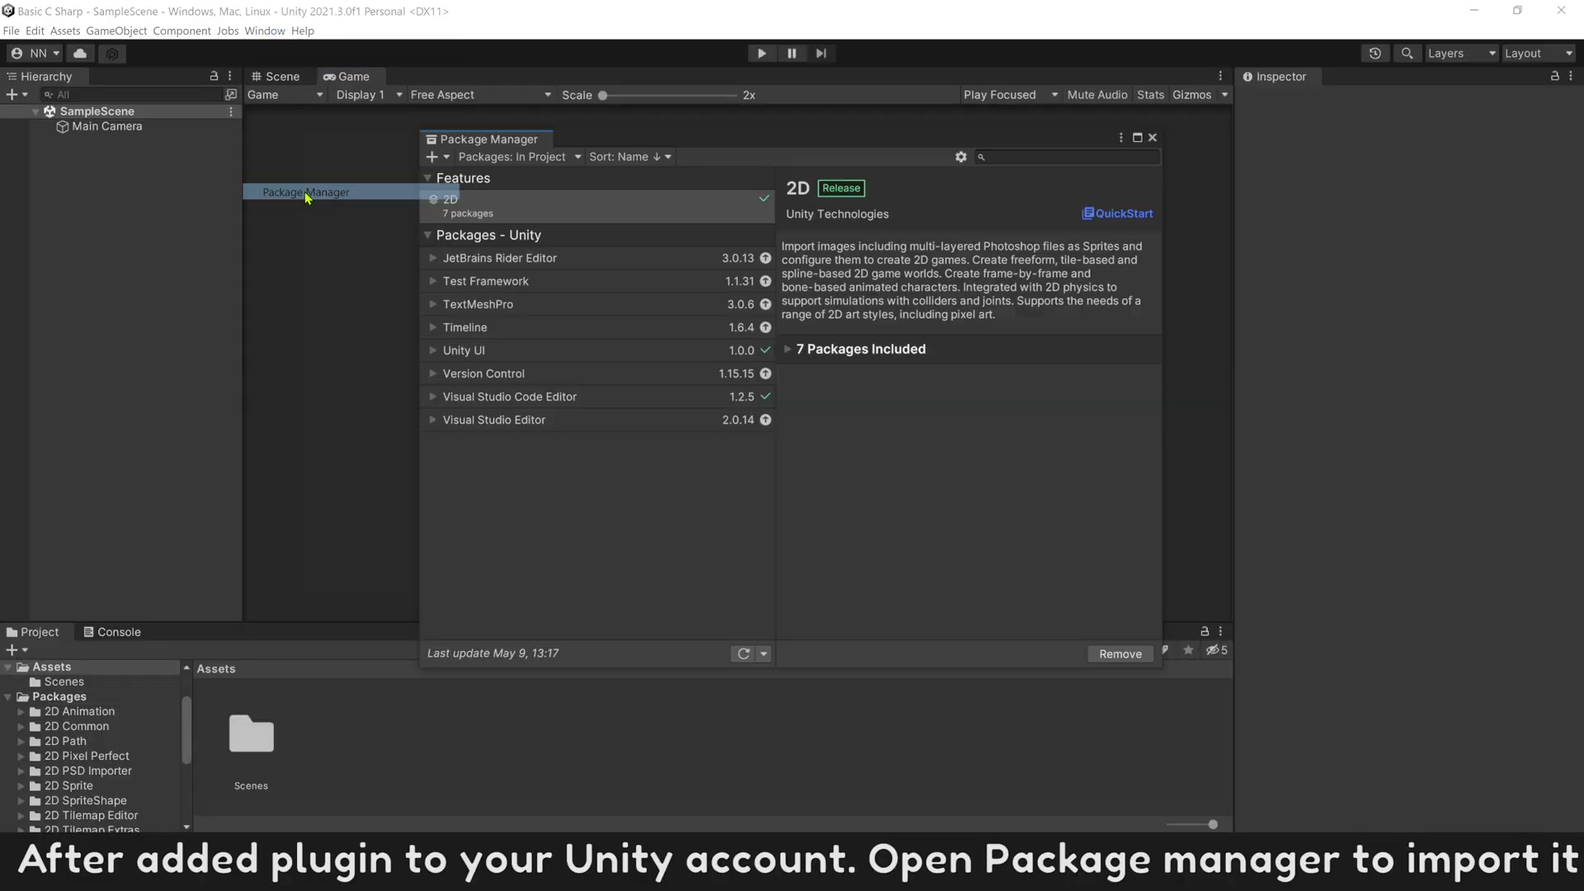
{"action": "left_click", "coordinate": [512, 158]}
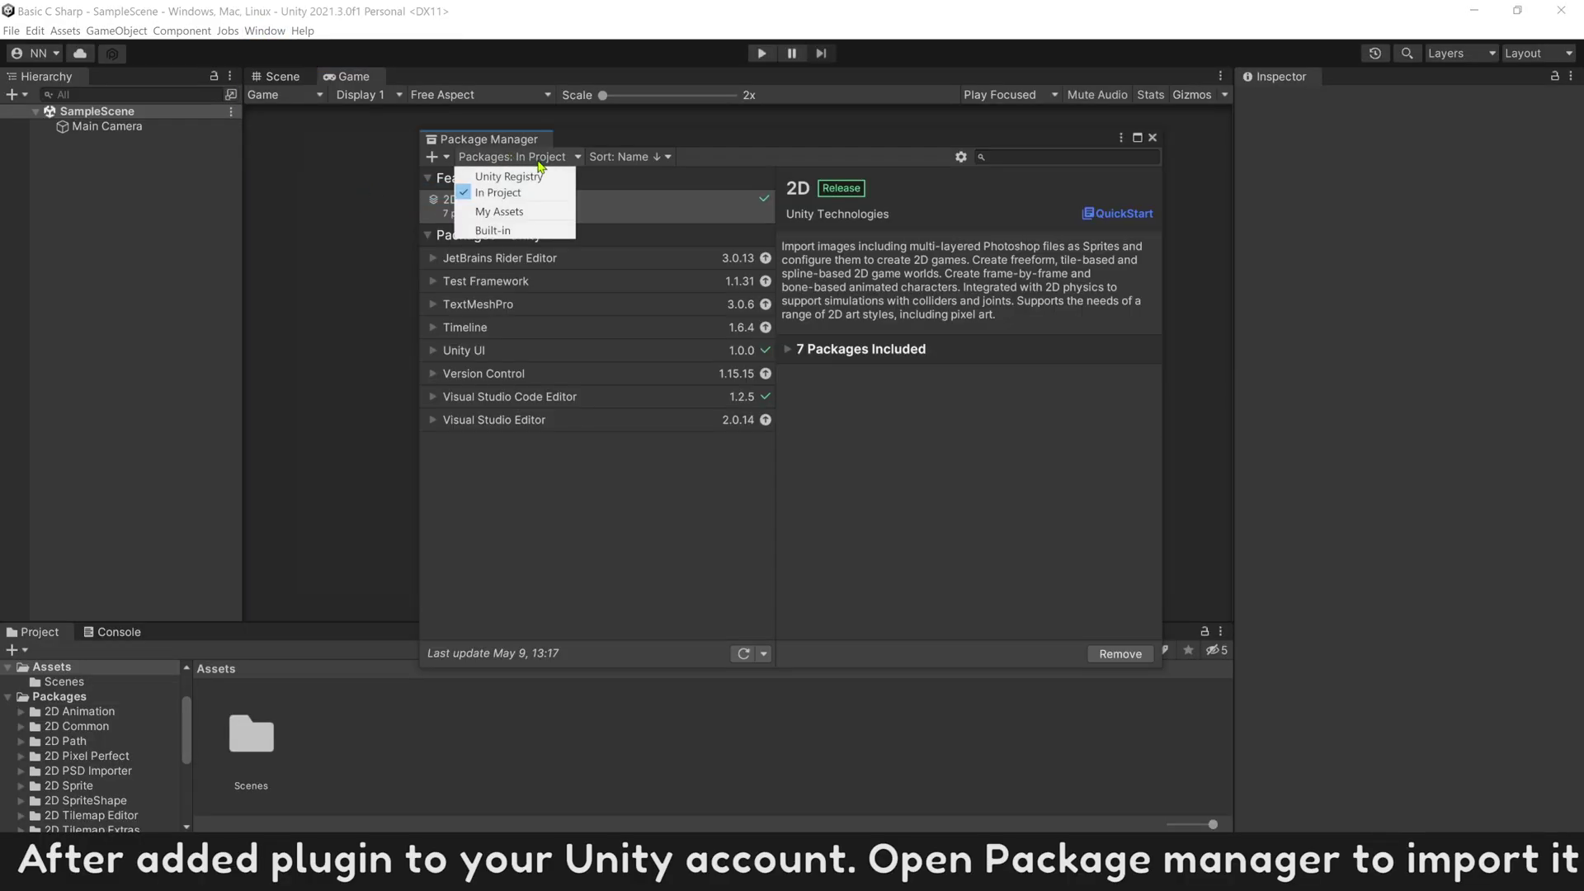
{"action": "left_click", "coordinate": [539, 214]}
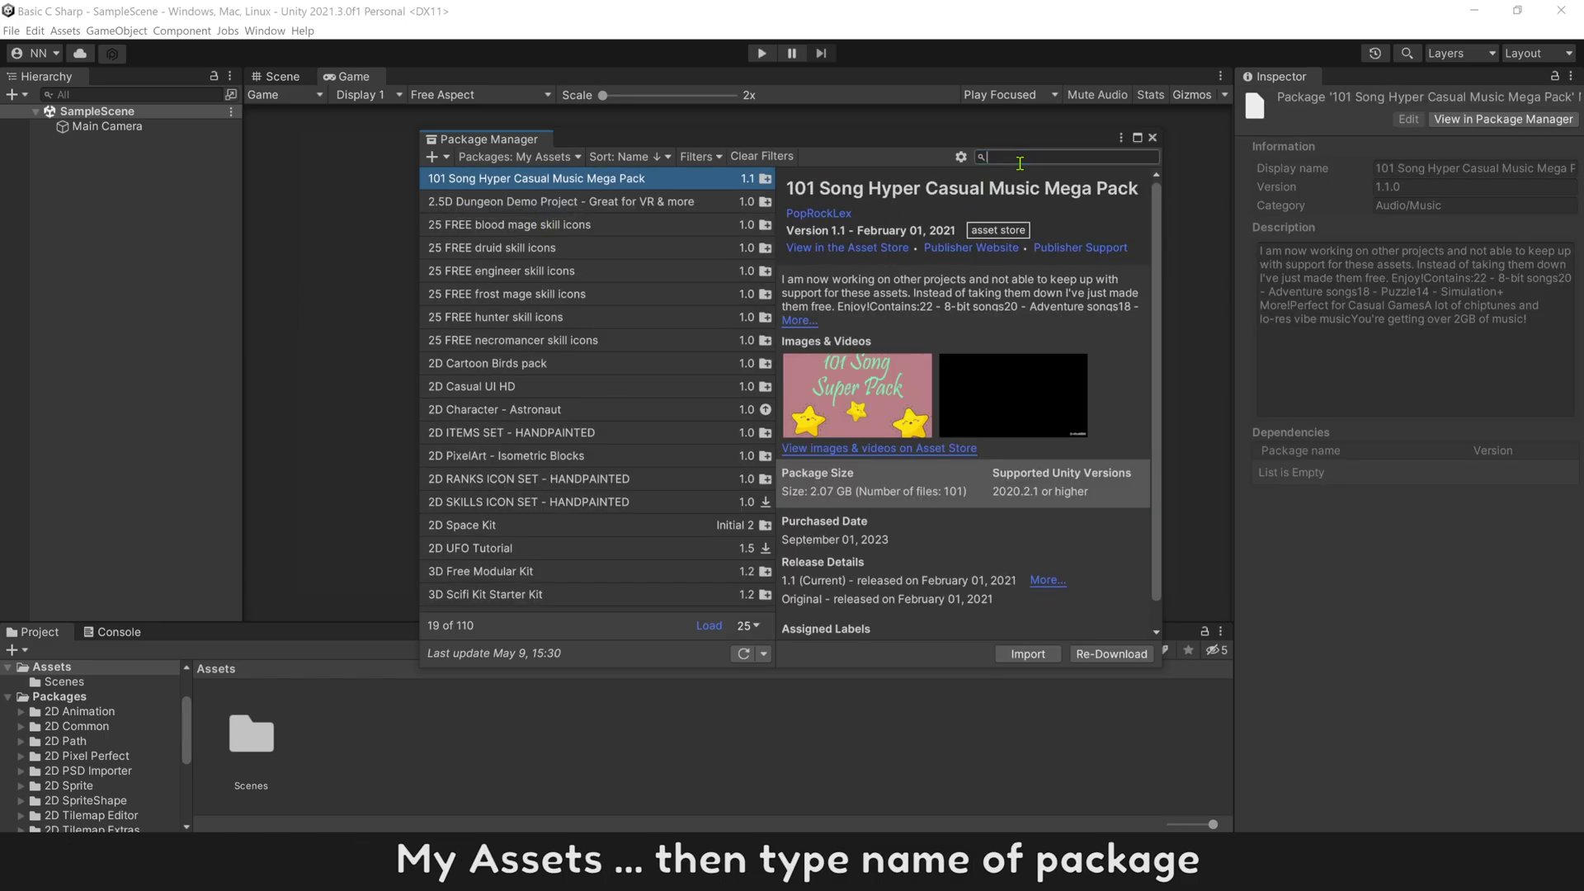
{"action": "type", "text": "pixel"}
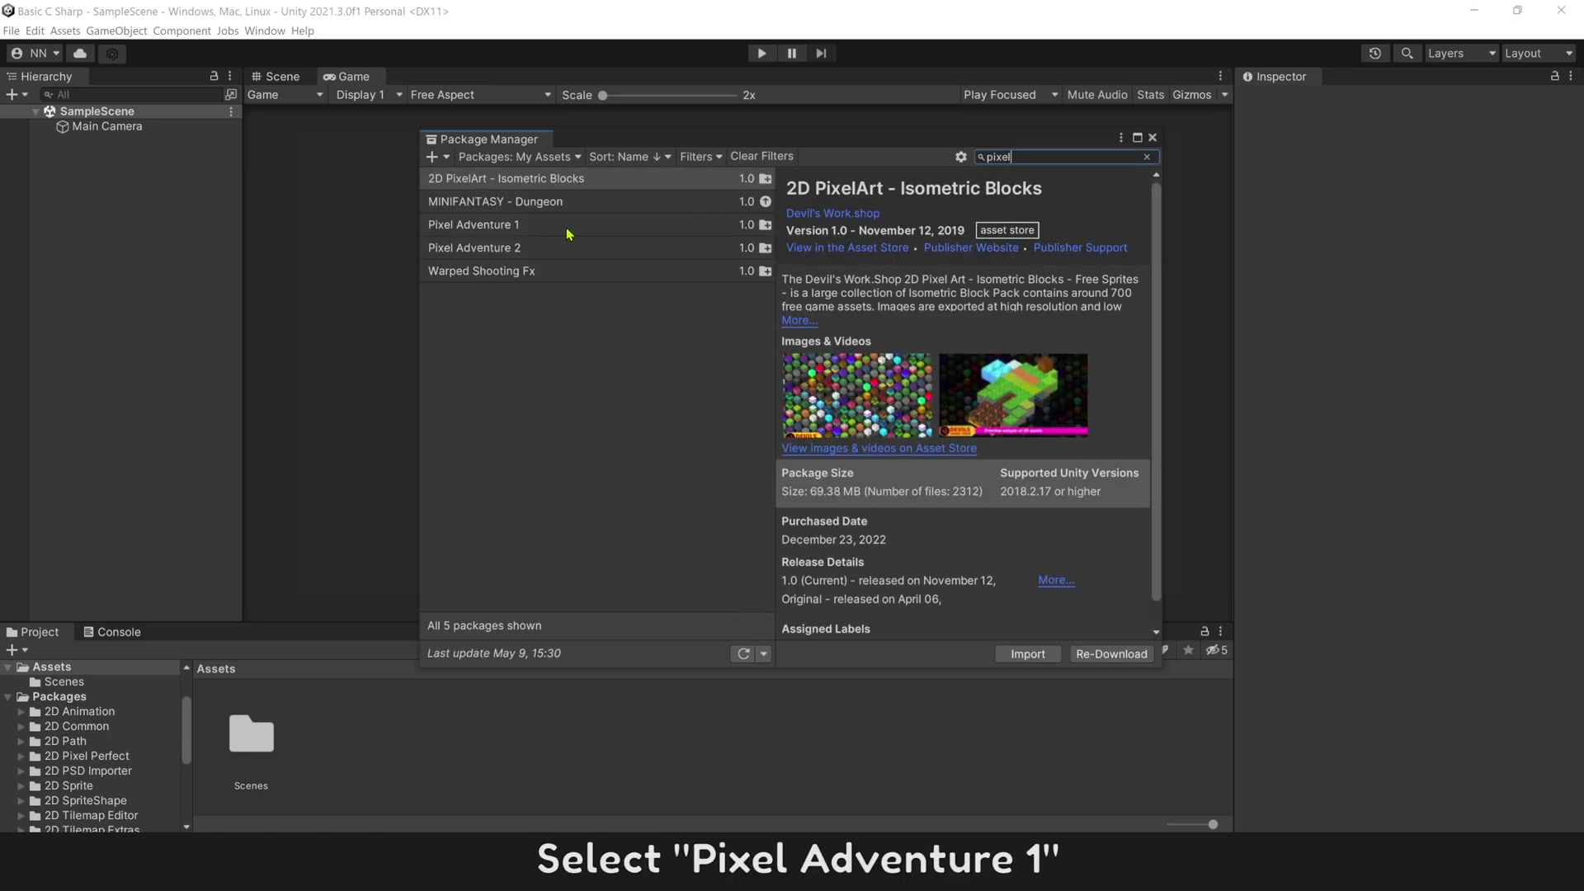
{"action": "left_click", "coordinate": [569, 234]}
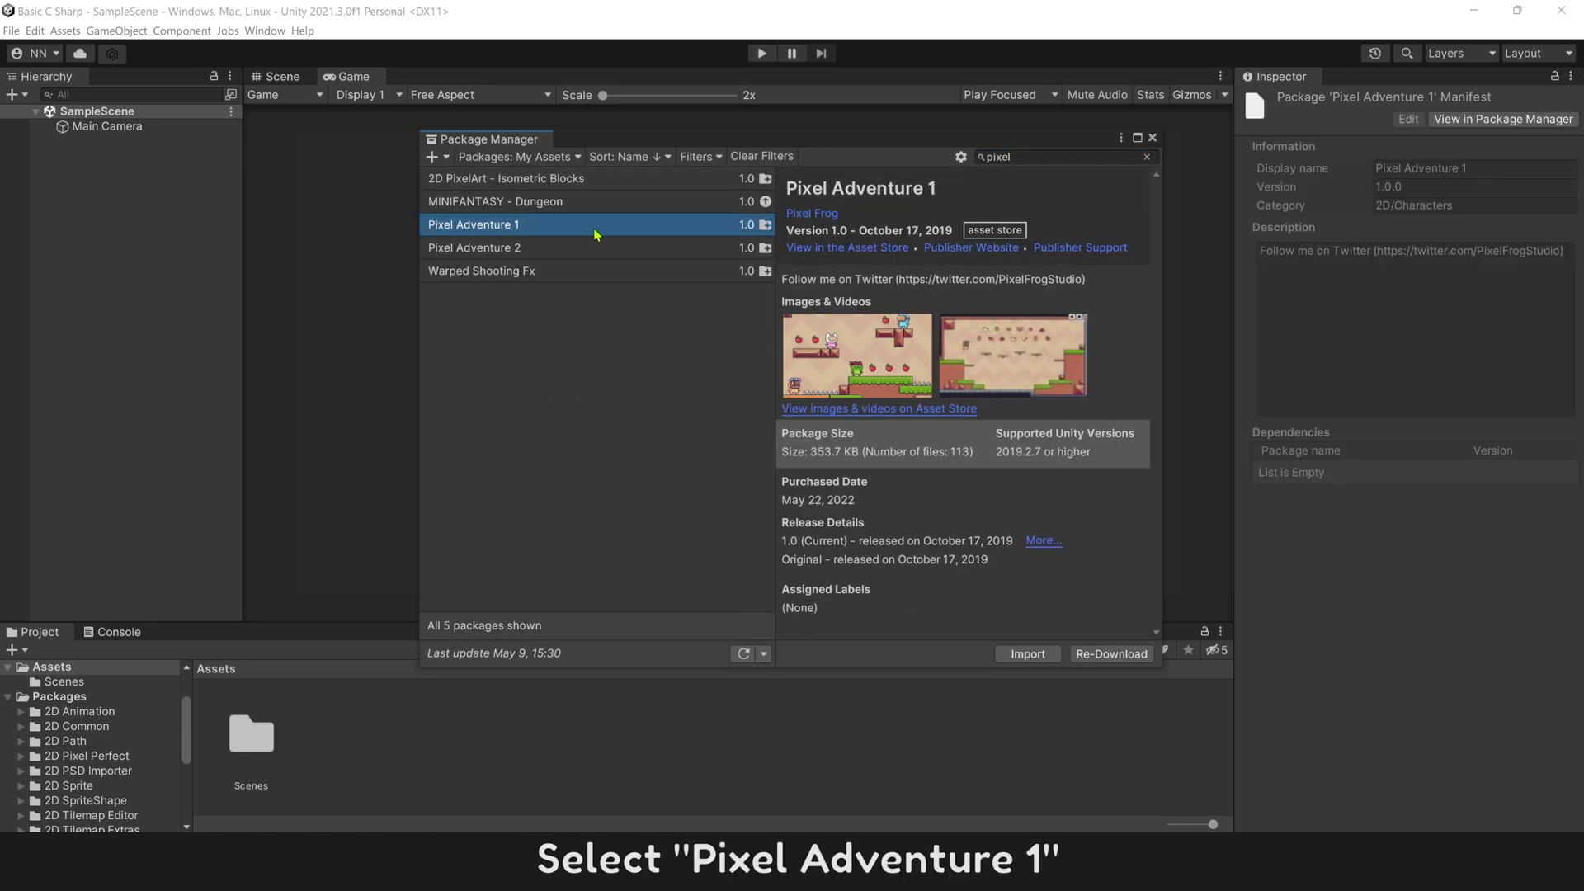
{"action": "left_click", "coordinate": [1026, 654]}
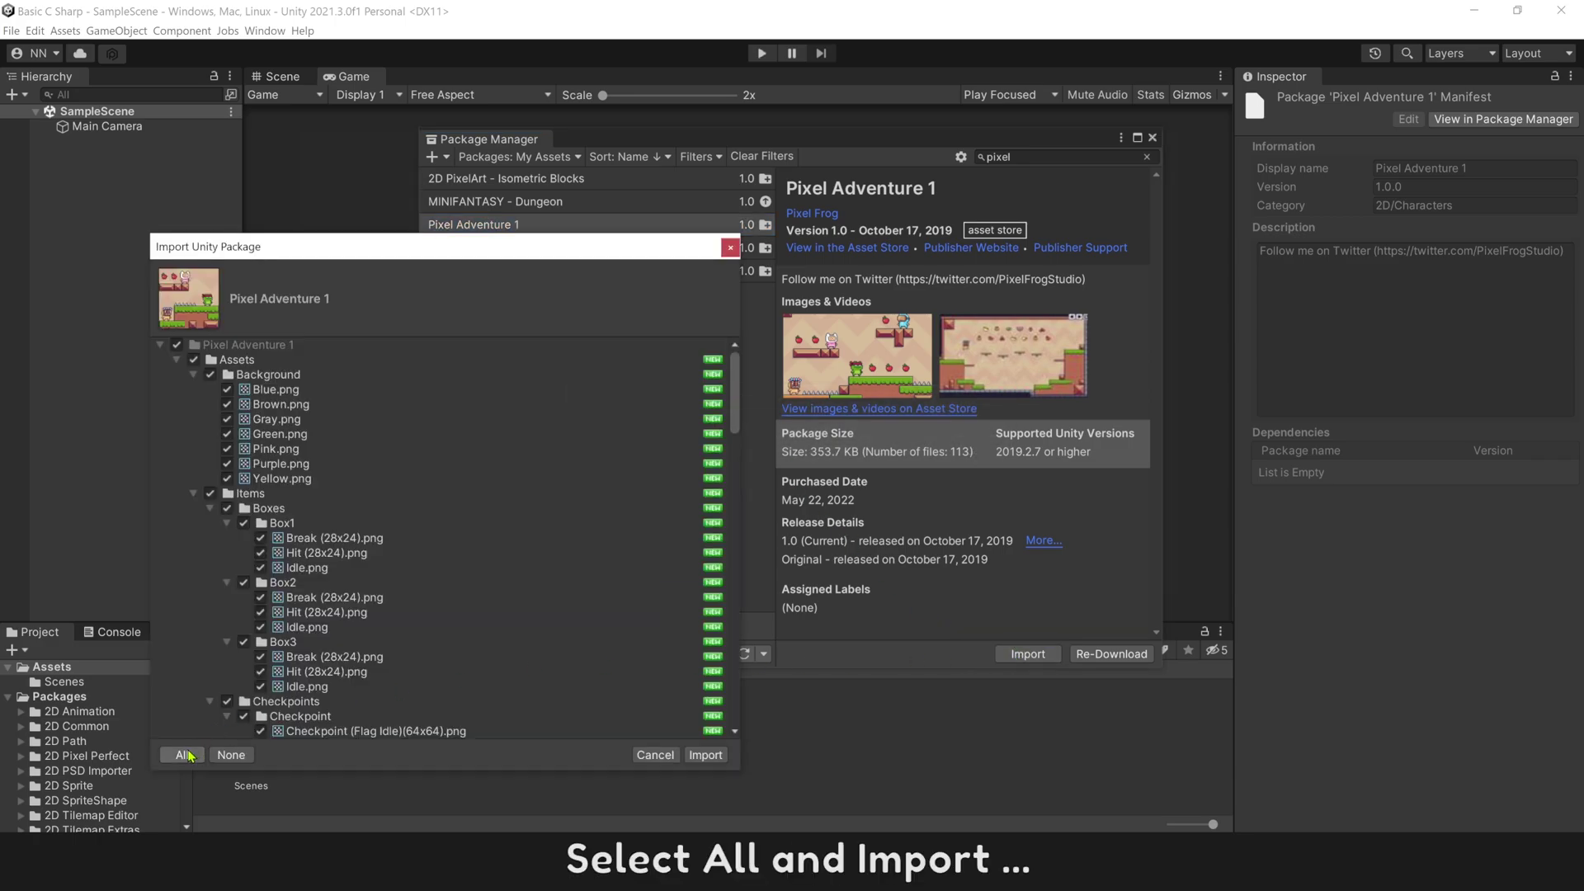
{"action": "left_click", "coordinate": [186, 756]}
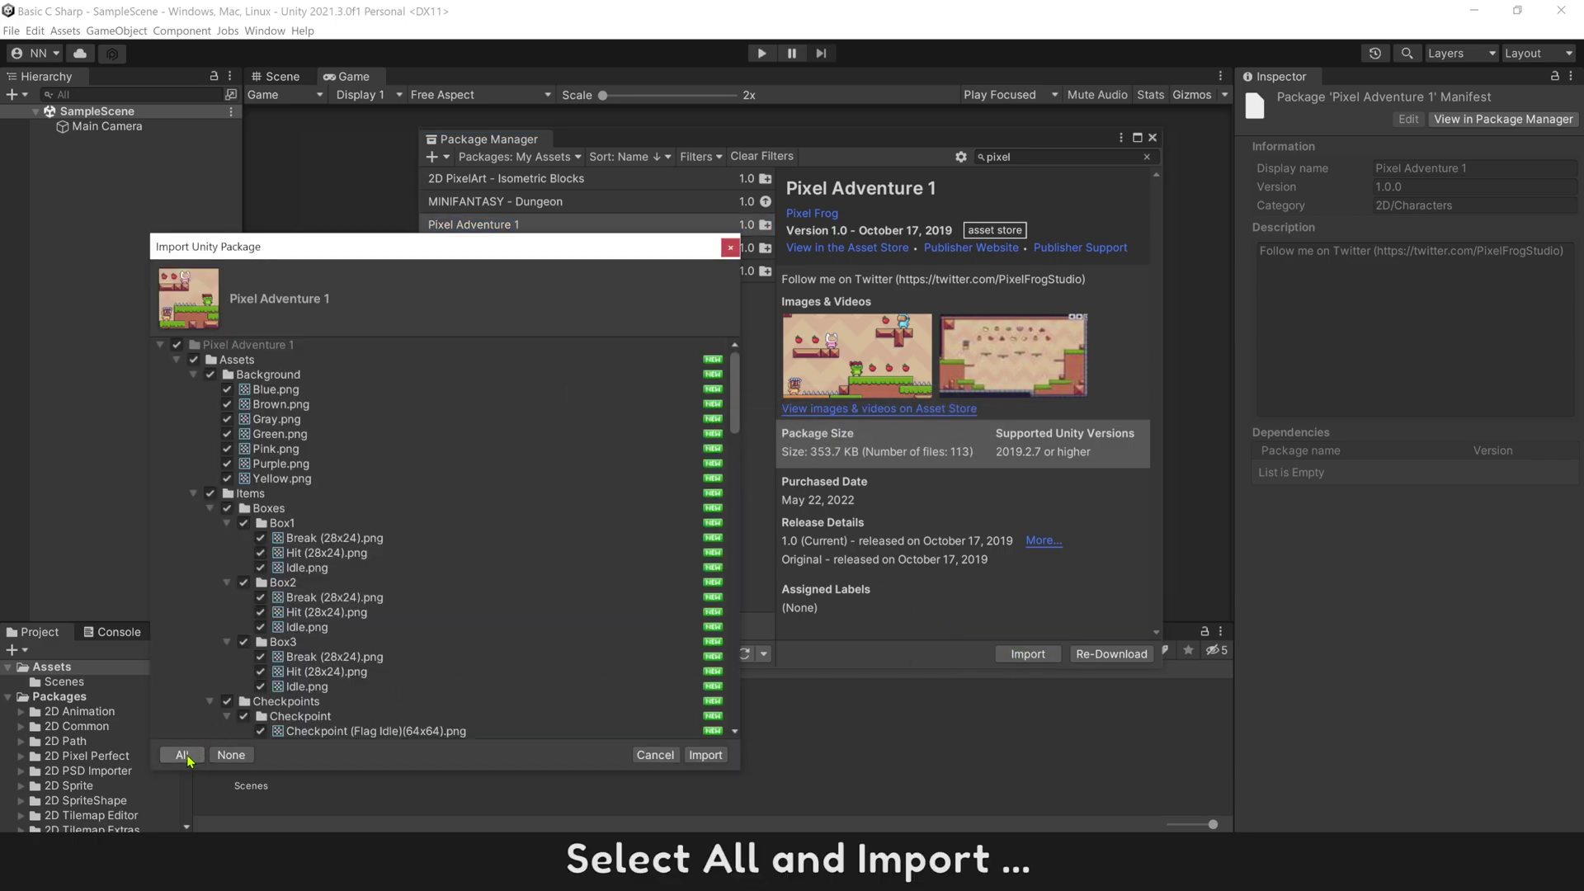
{"action": "left_click", "coordinate": [705, 755]}
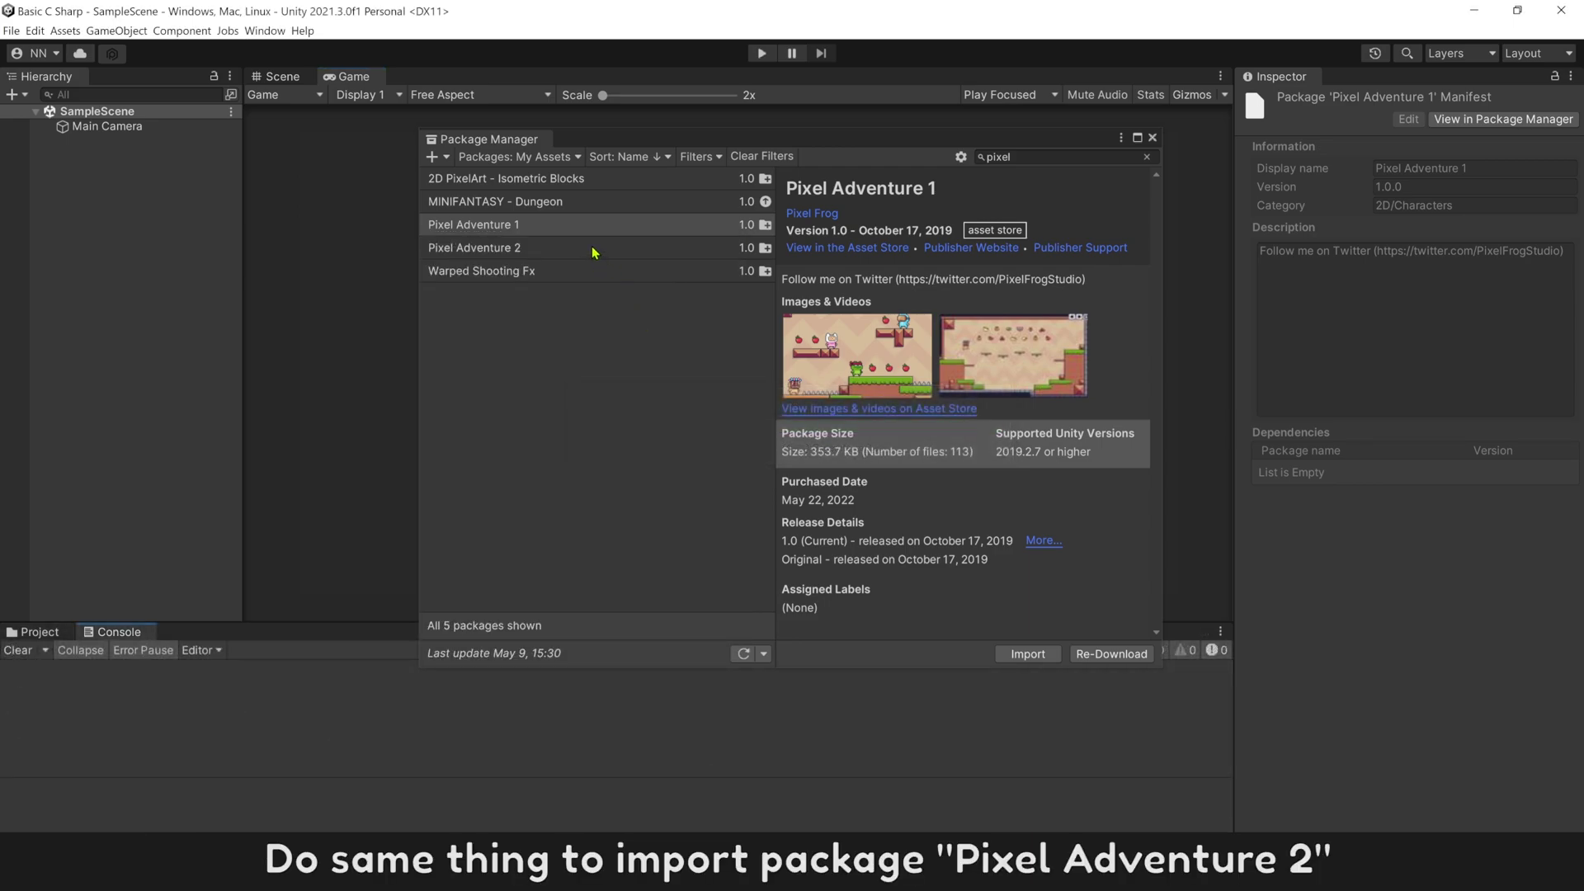
Import every asset of Pixel Adventure 2 into the project.
{"action": "left_click", "coordinate": [534, 252]}
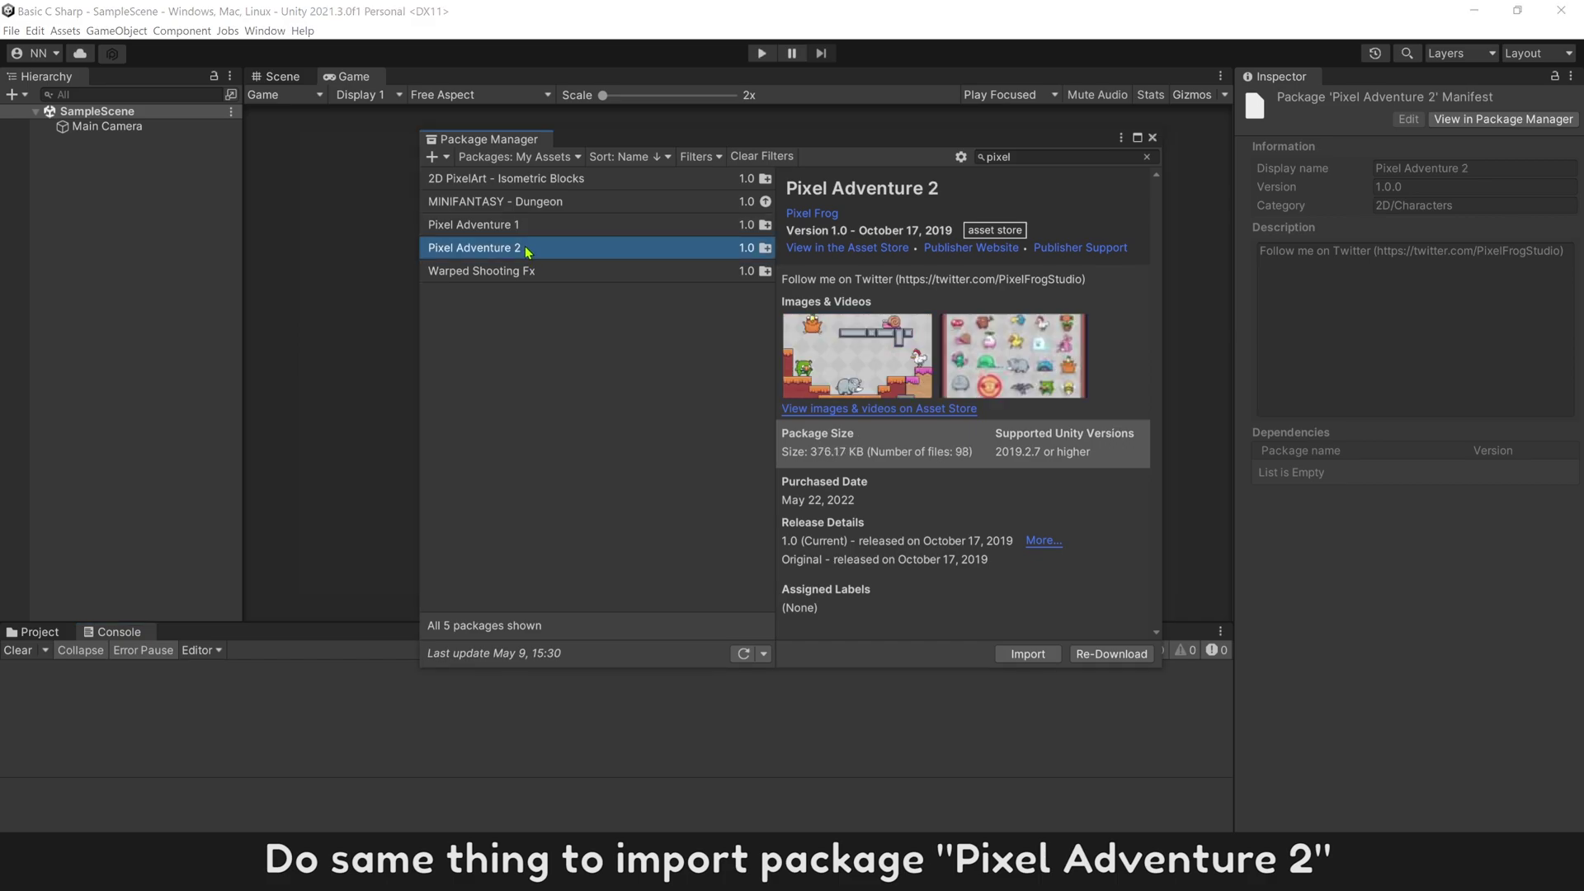
{"action": "left_click", "coordinate": [1002, 651]}
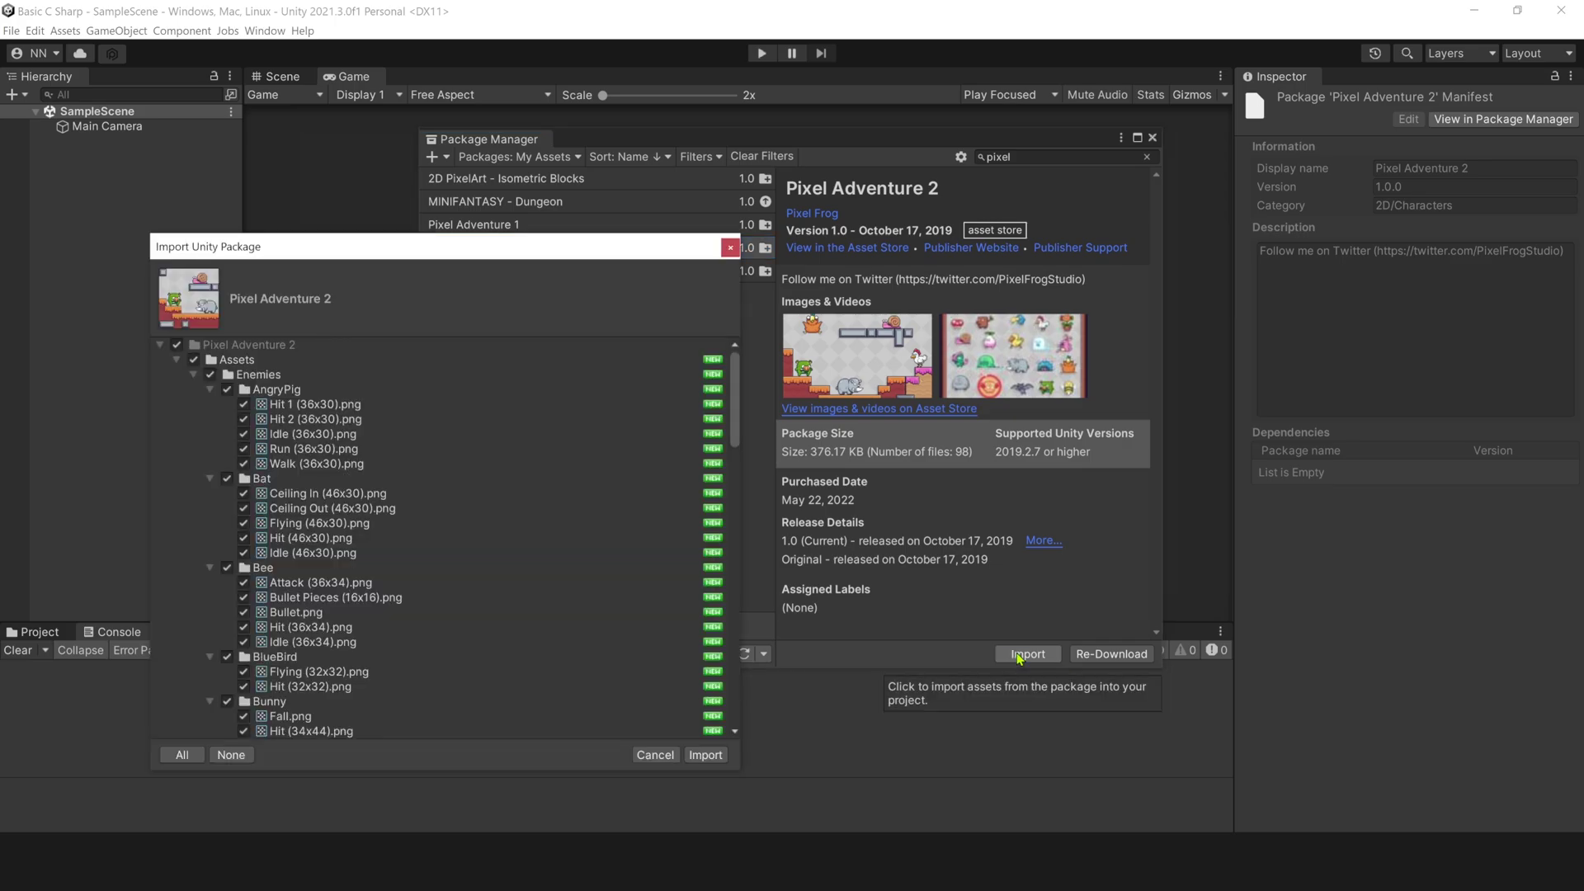
{"action": "left_click", "coordinate": [183, 754]}
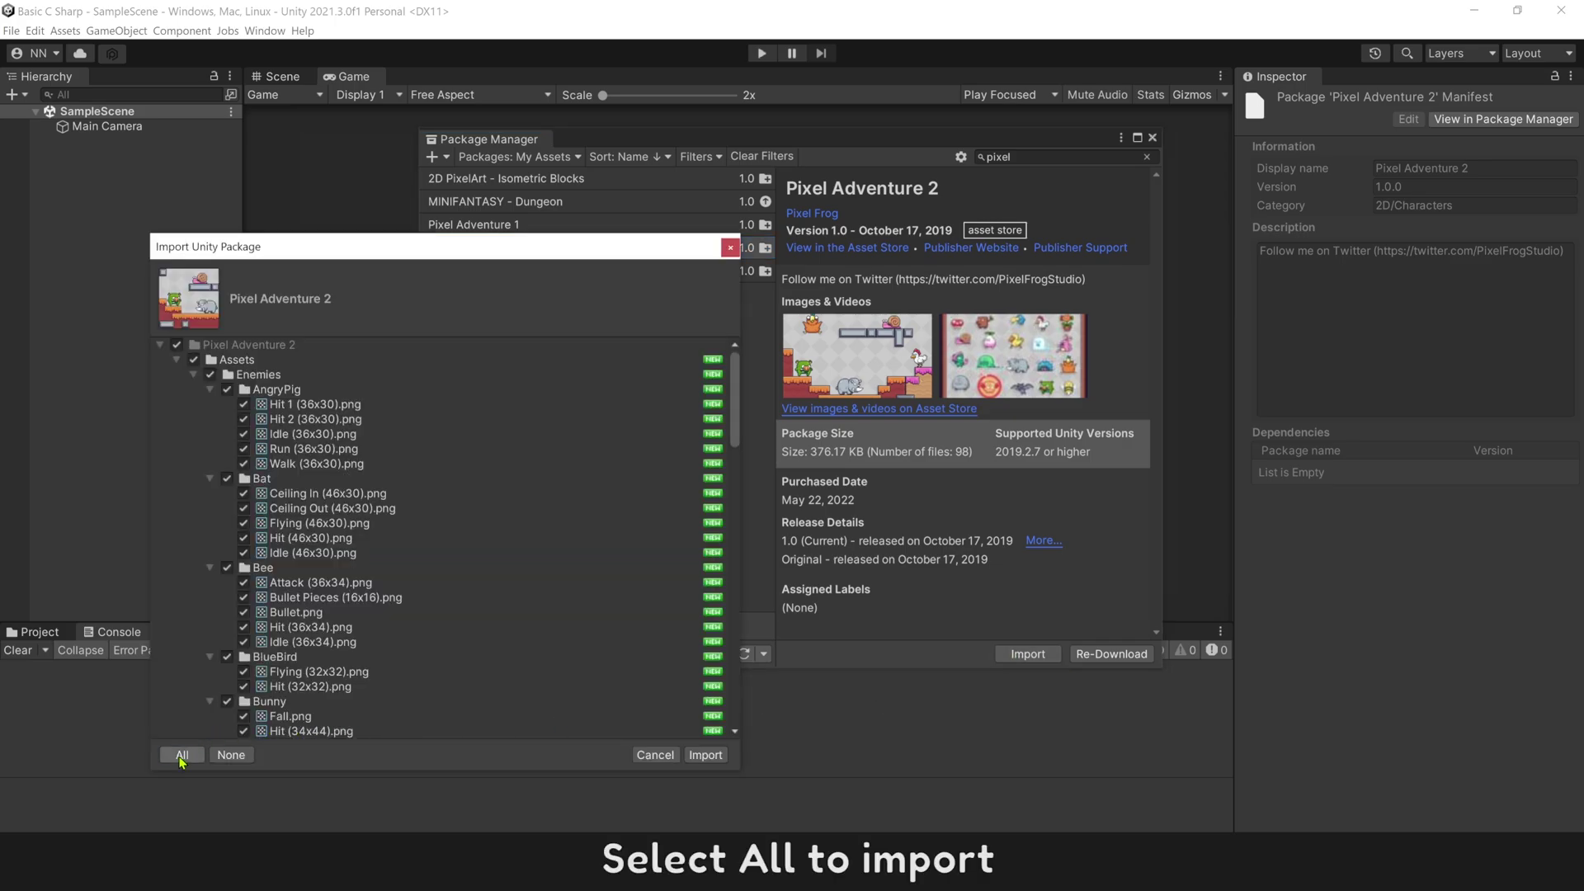
{"action": "left_click", "coordinate": [704, 755]}
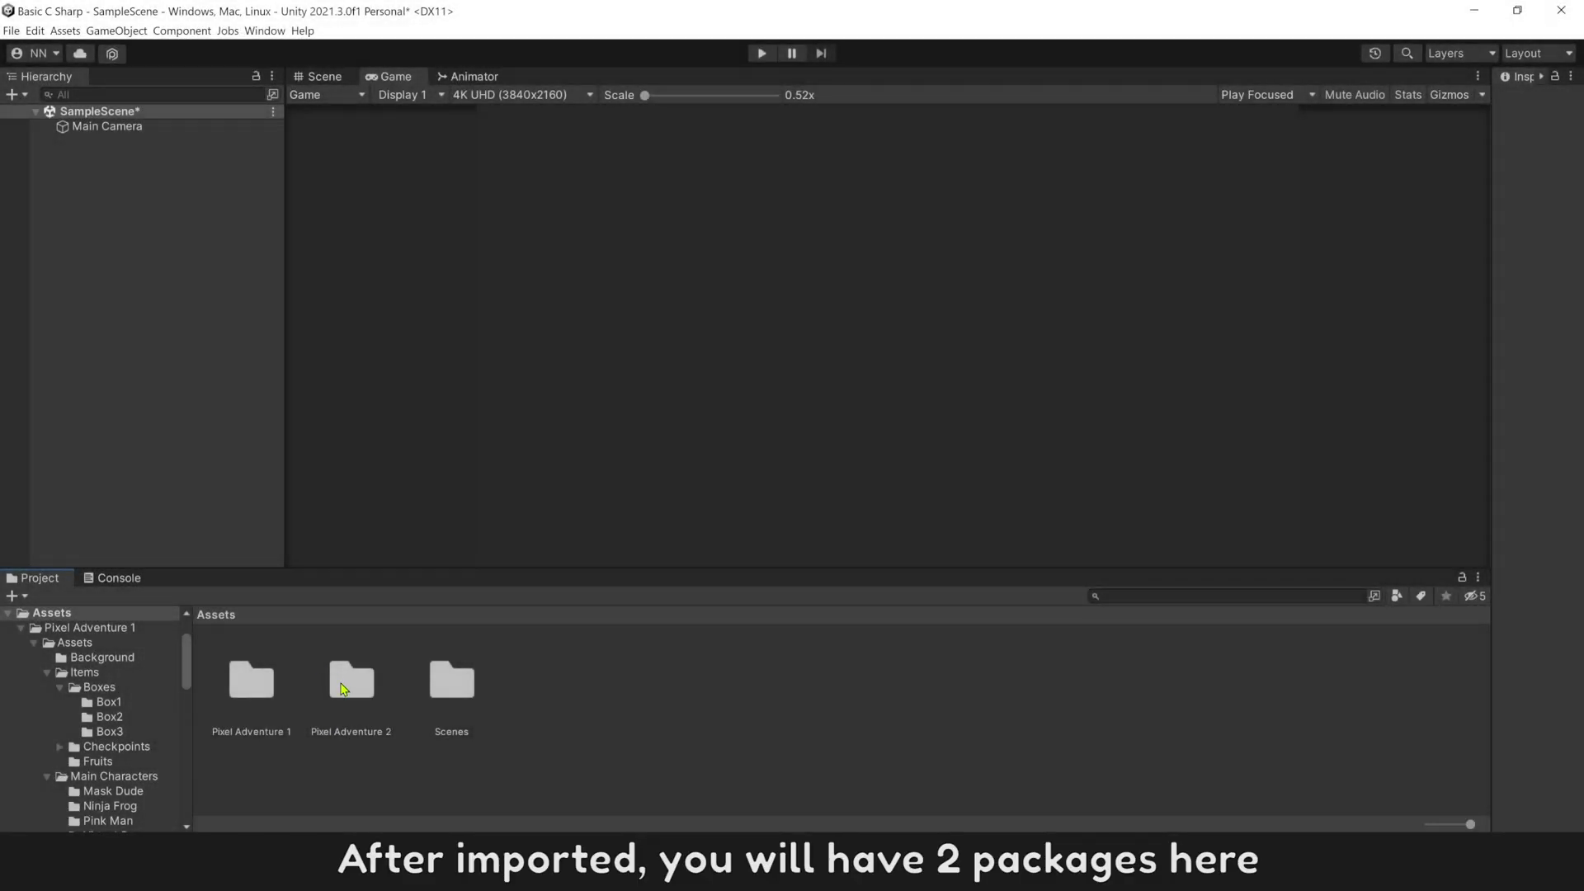
Open Pixel Adventure 1's Assets folder and browse Background, Items, Main Characters, Other, Terrain and Traps.
{"action": "left_click", "coordinate": [344, 688]}
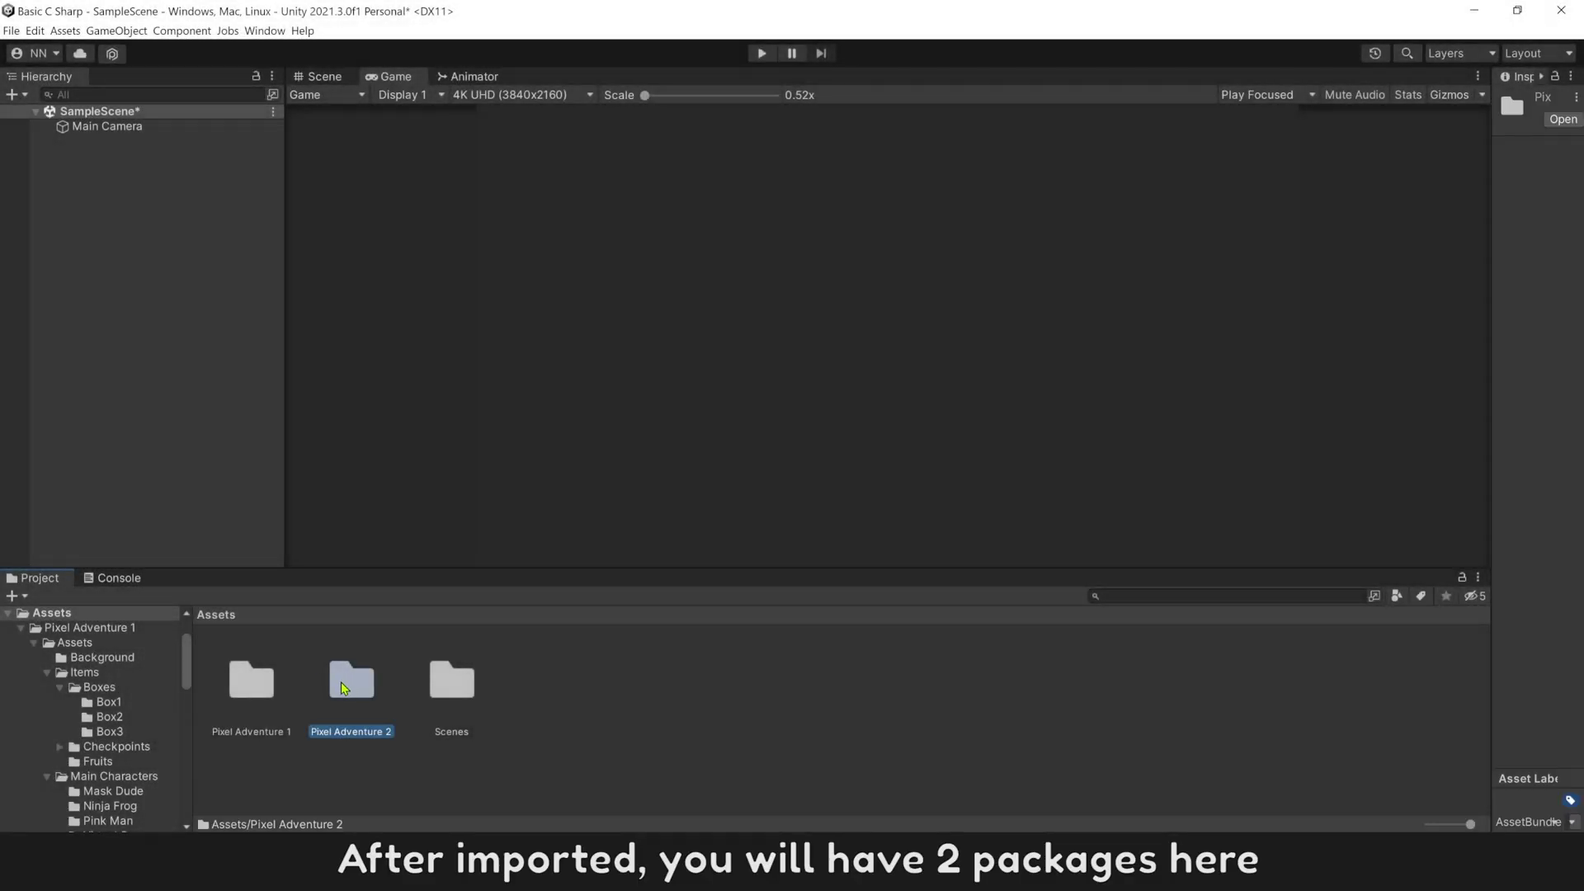
{"action": "left_click", "coordinate": [248, 681]}
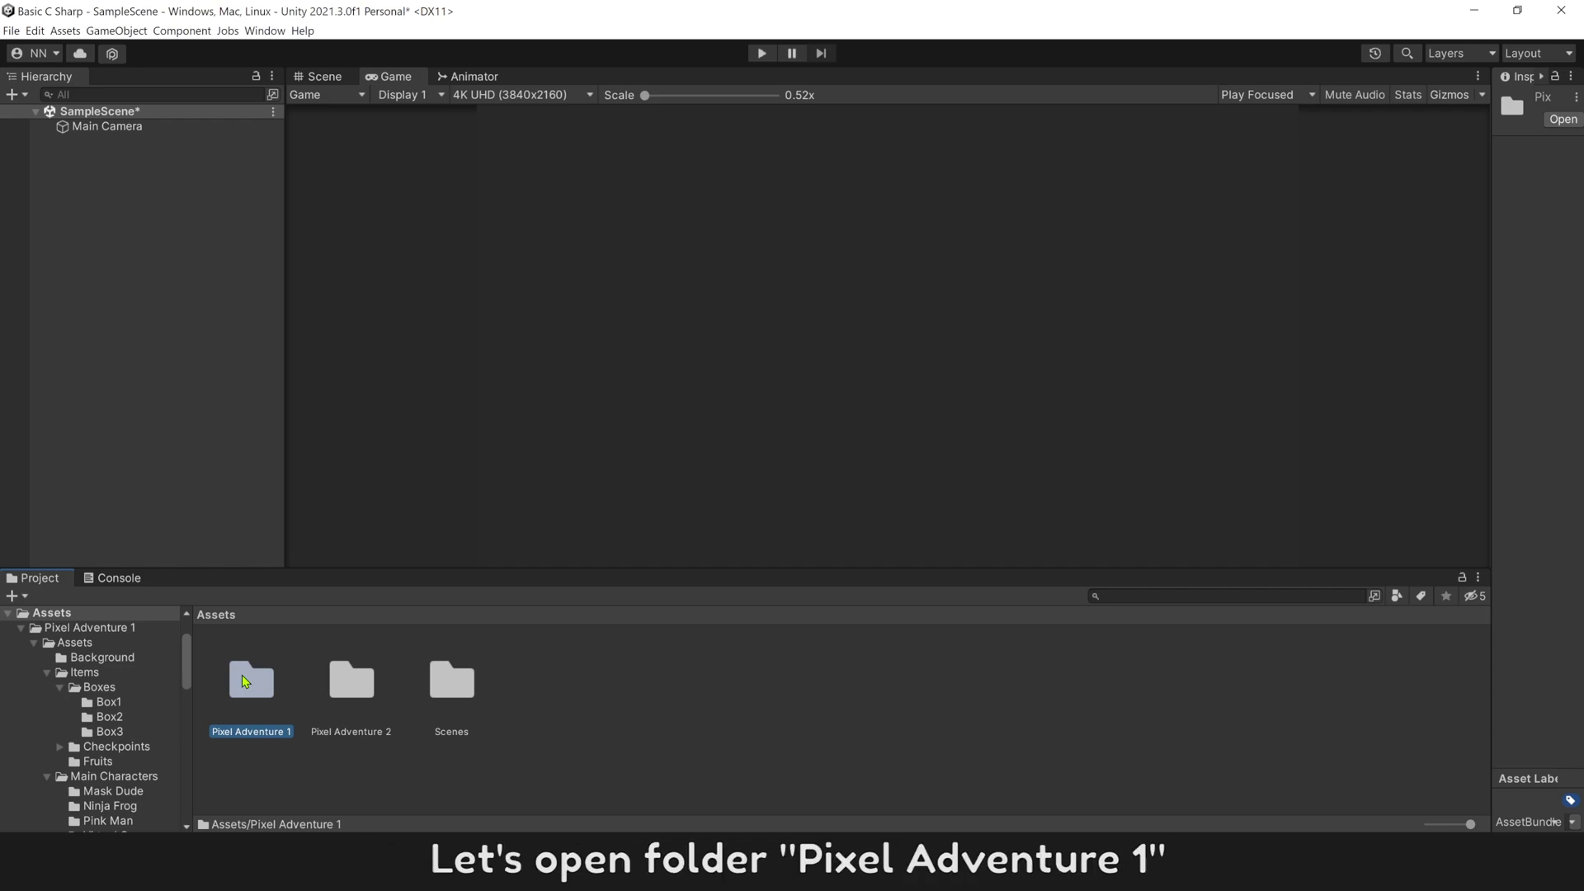
{"action": "double_click", "coordinate": [244, 682]}
{"action": "double_click", "coordinate": [241, 675]}
{"action": "left_click", "coordinate": [241, 675]}
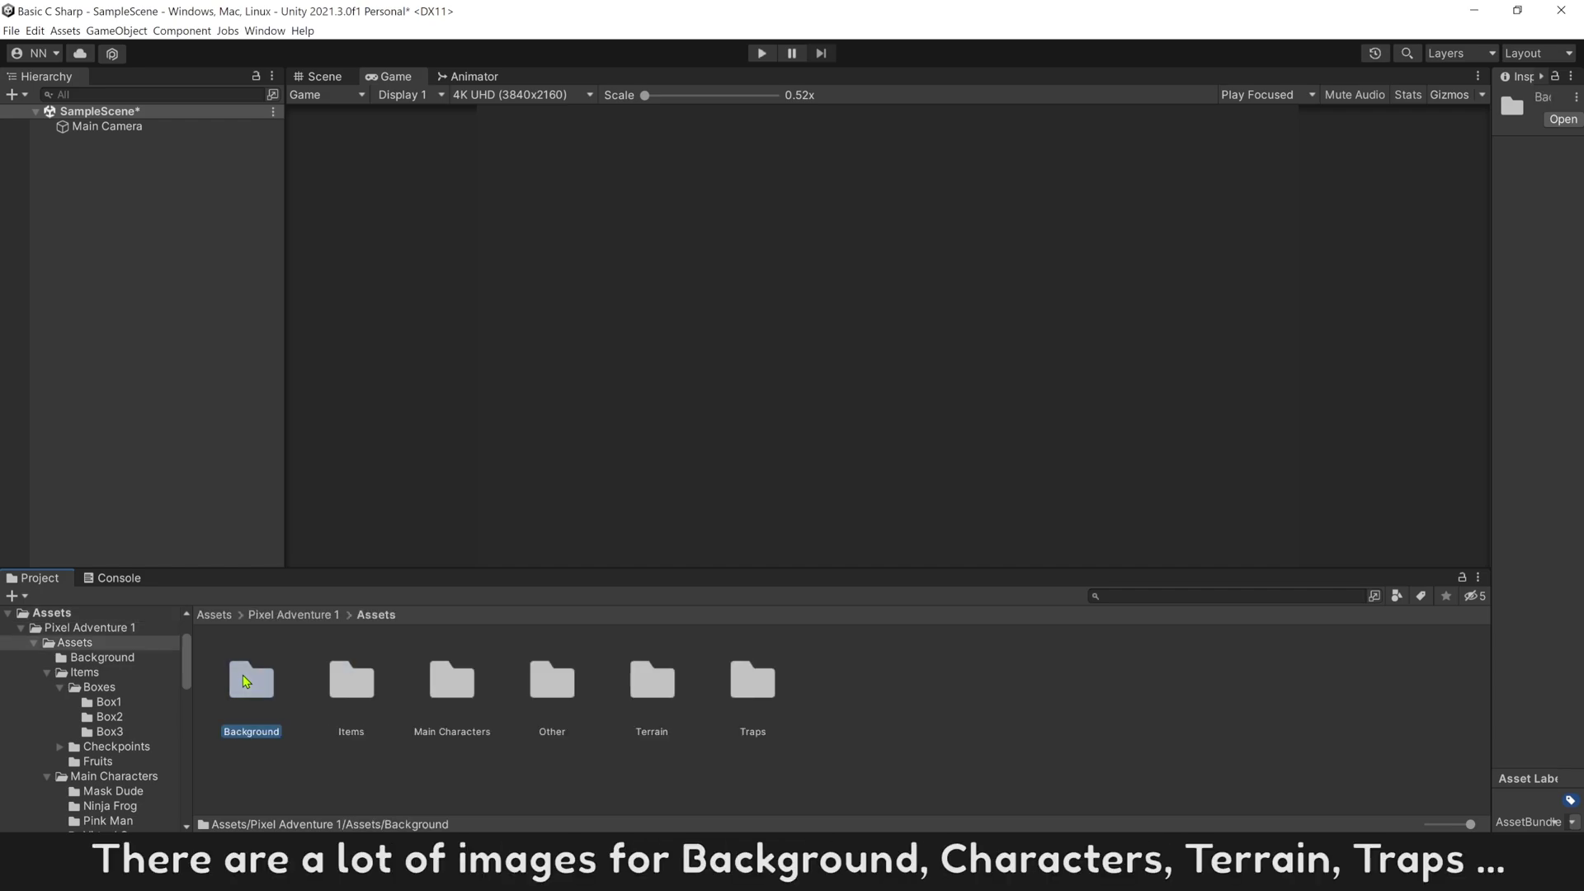
{"action": "left_click", "coordinate": [340, 691]}
{"action": "left_click", "coordinate": [452, 683]}
{"action": "left_click", "coordinate": [552, 684]}
{"action": "left_click", "coordinate": [652, 683]}
{"action": "left_click", "coordinate": [751, 687]}
{"action": "left_click", "coordinate": [250, 683]}
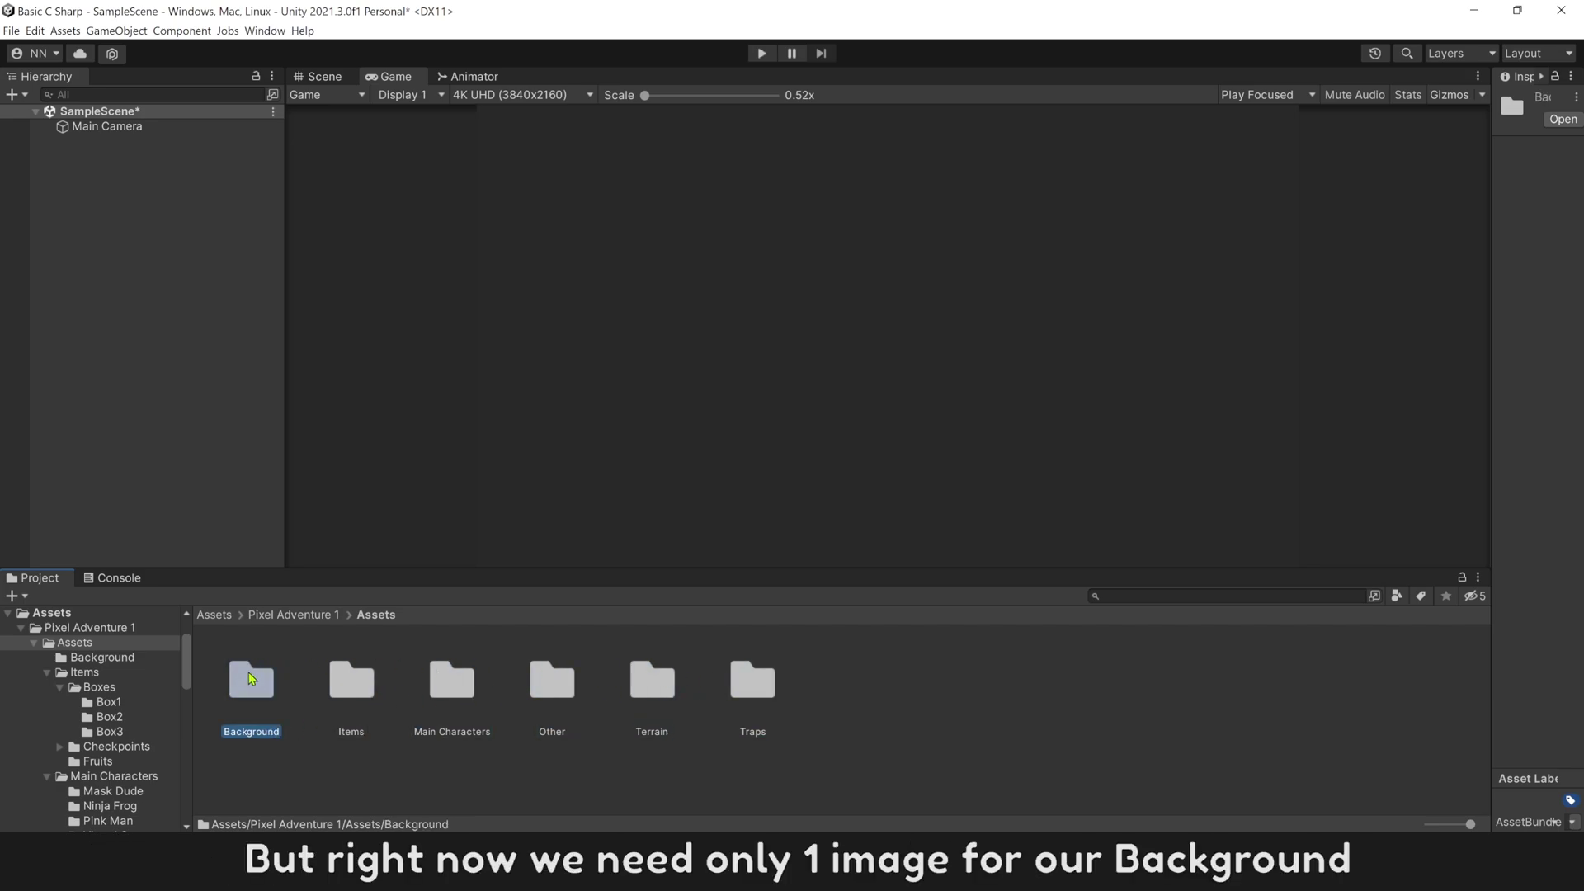
Select the Brown texture in the Background folder and bring up its context menu.
{"action": "double_click", "coordinate": [251, 685]}
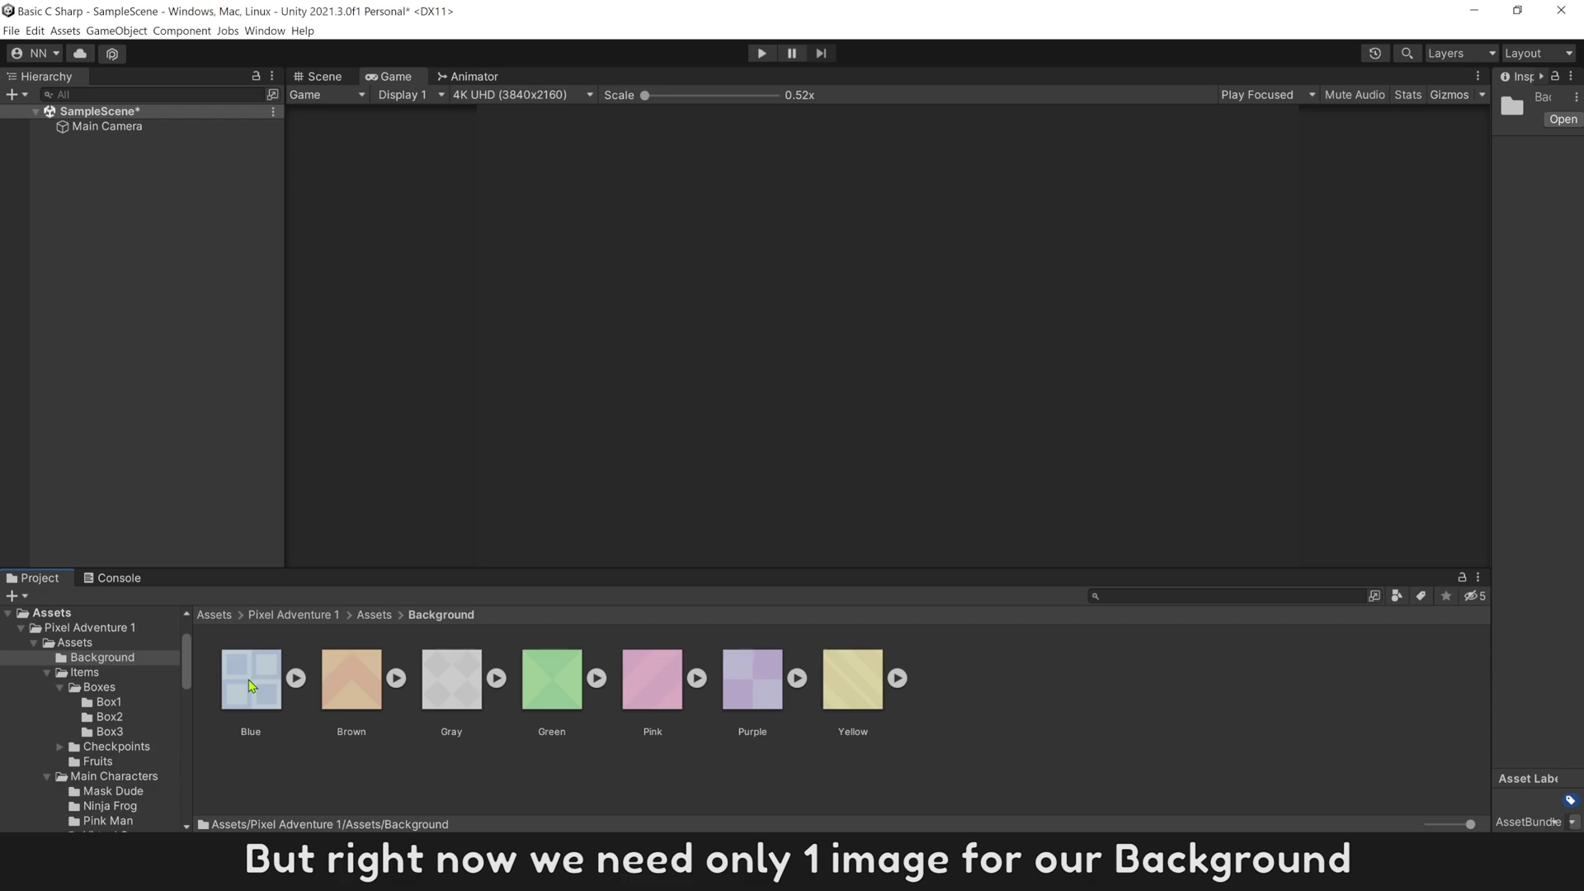
{"action": "left_click", "coordinate": [391, 684]}
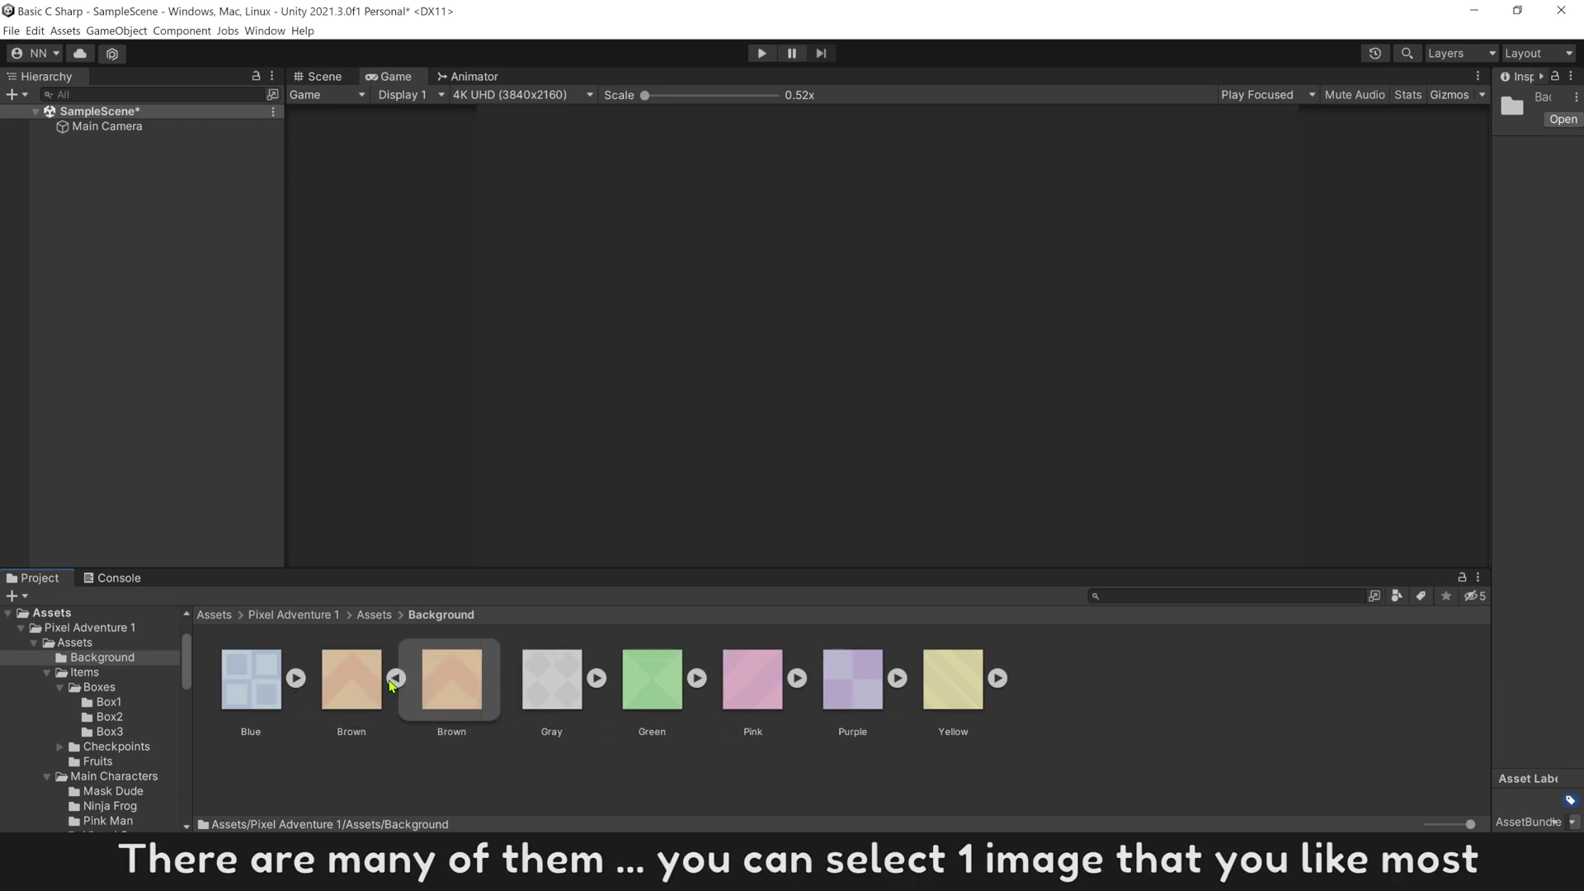
{"action": "left_click", "coordinate": [389, 683]}
{"action": "left_click", "coordinate": [351, 687]}
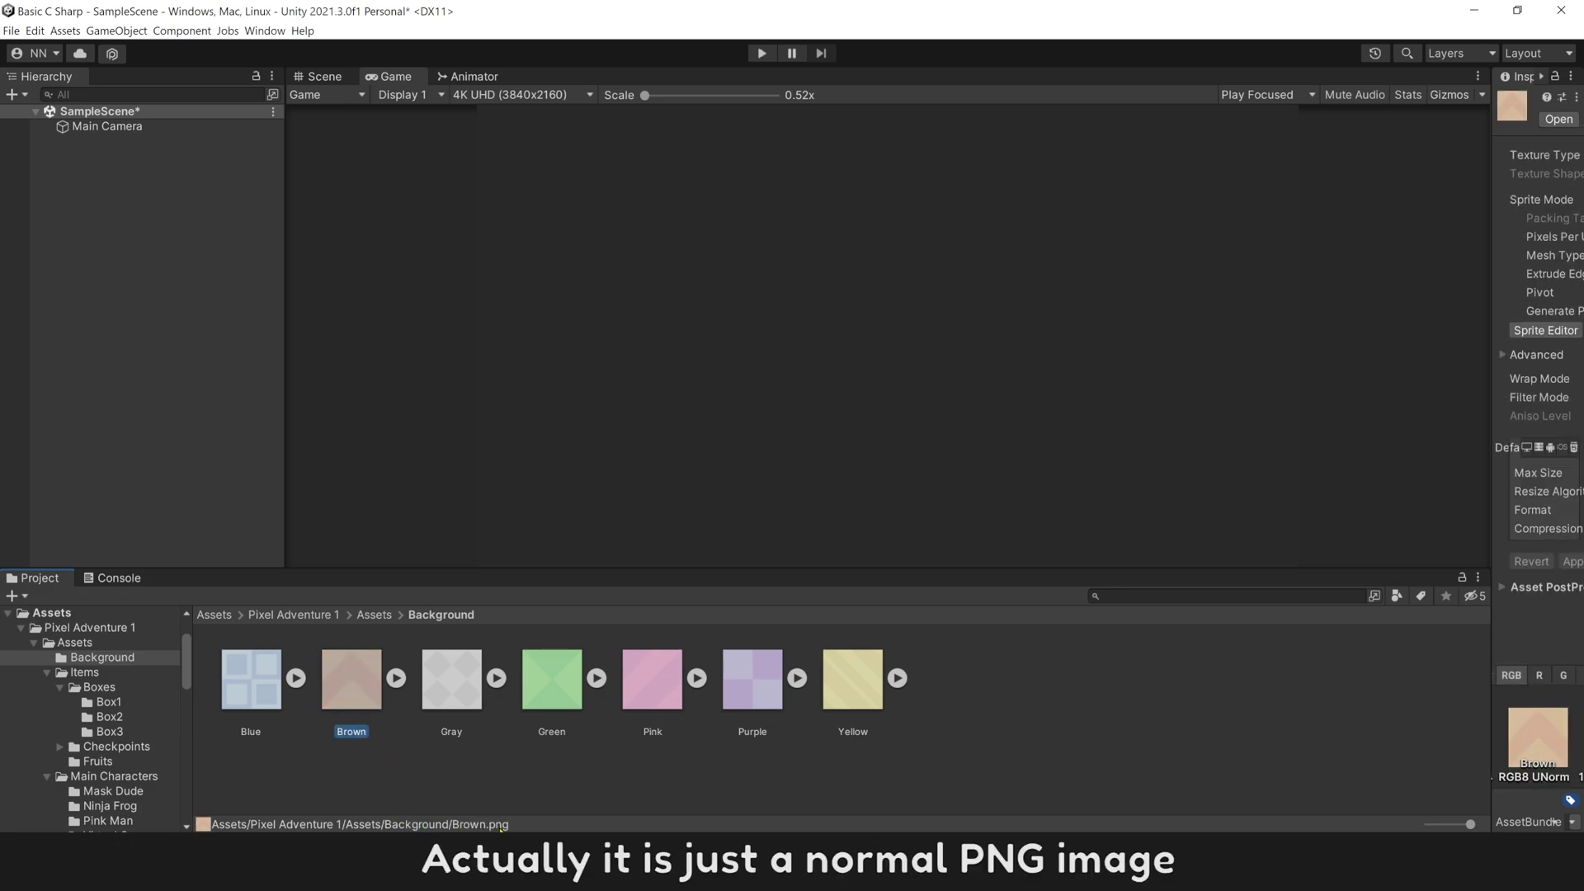
{"action": "right_click", "coordinate": [351, 695]}
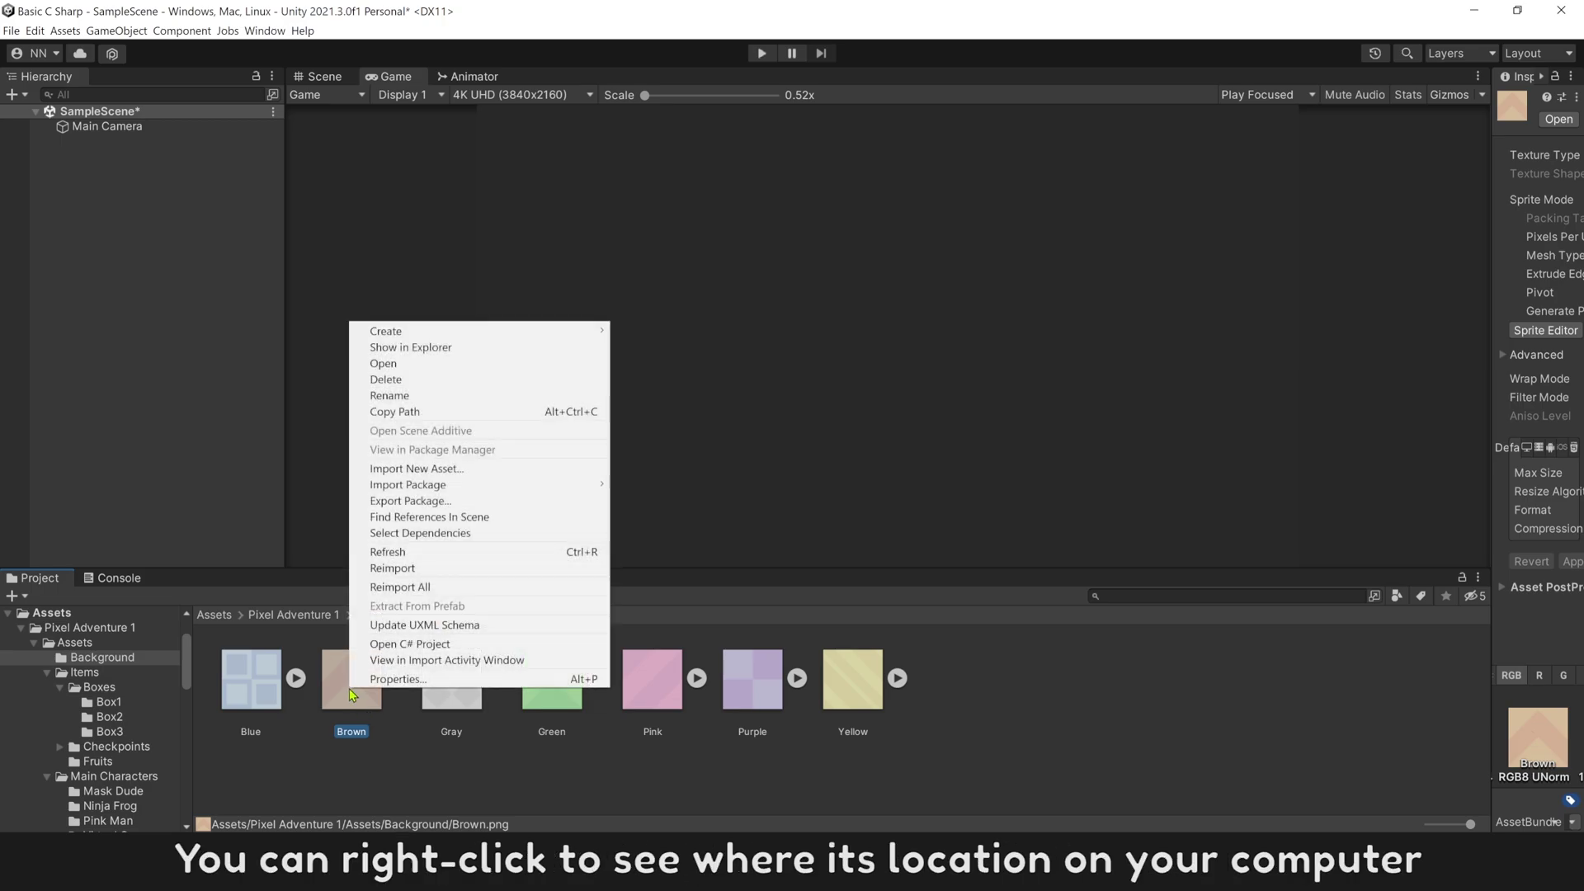
Reveal Brown.png in File Explorer, preview it, and copy the file.
{"action": "left_click", "coordinate": [426, 349]}
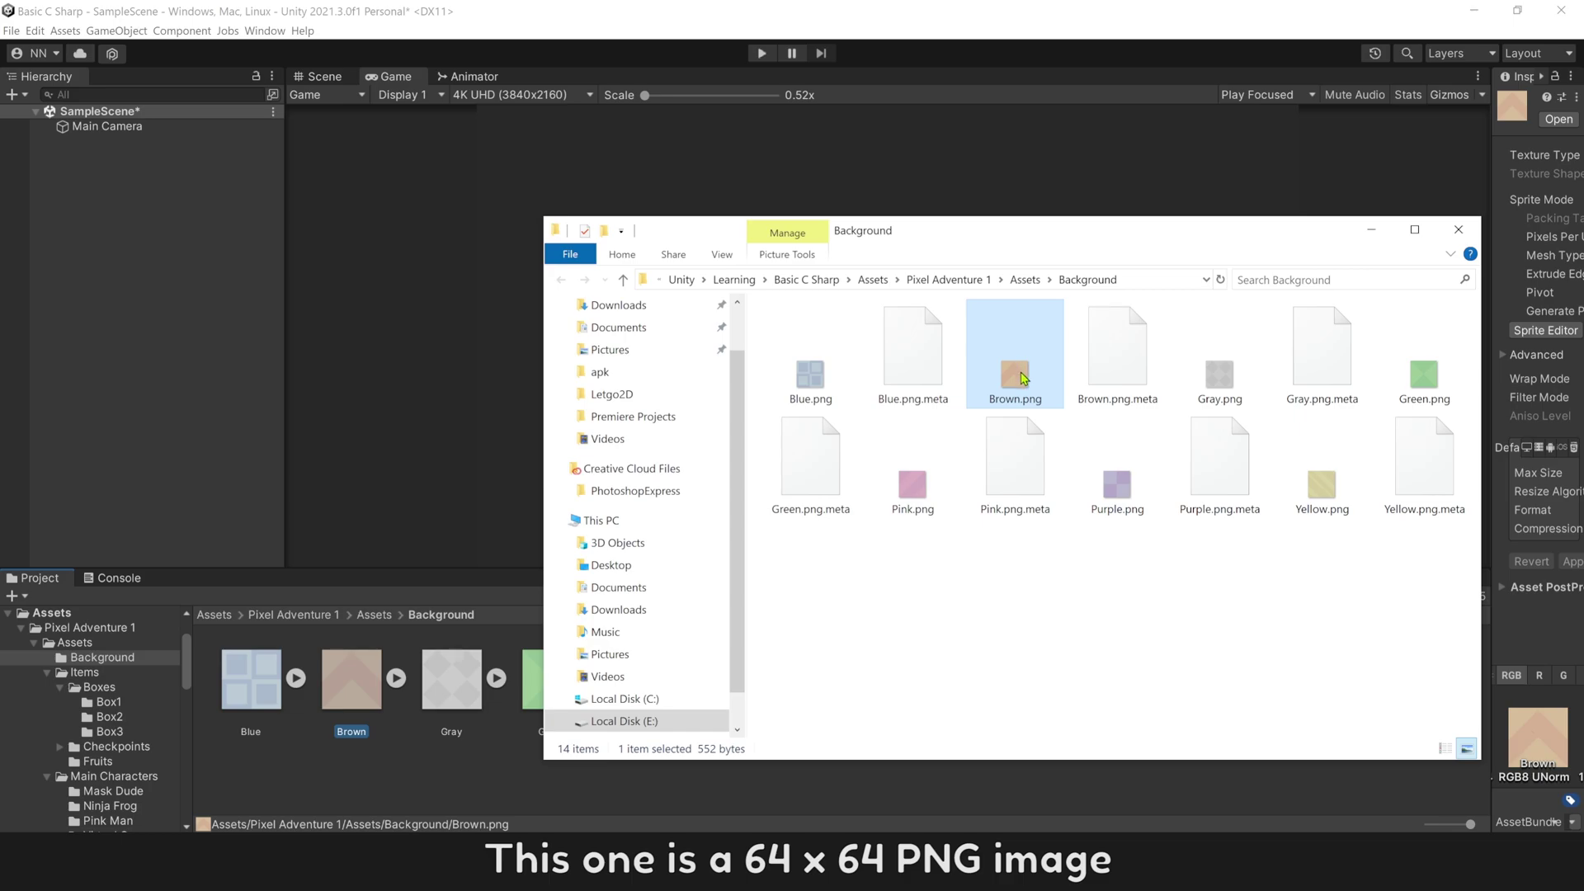
{"action": "mouse_move", "coordinate": [1021, 376]}
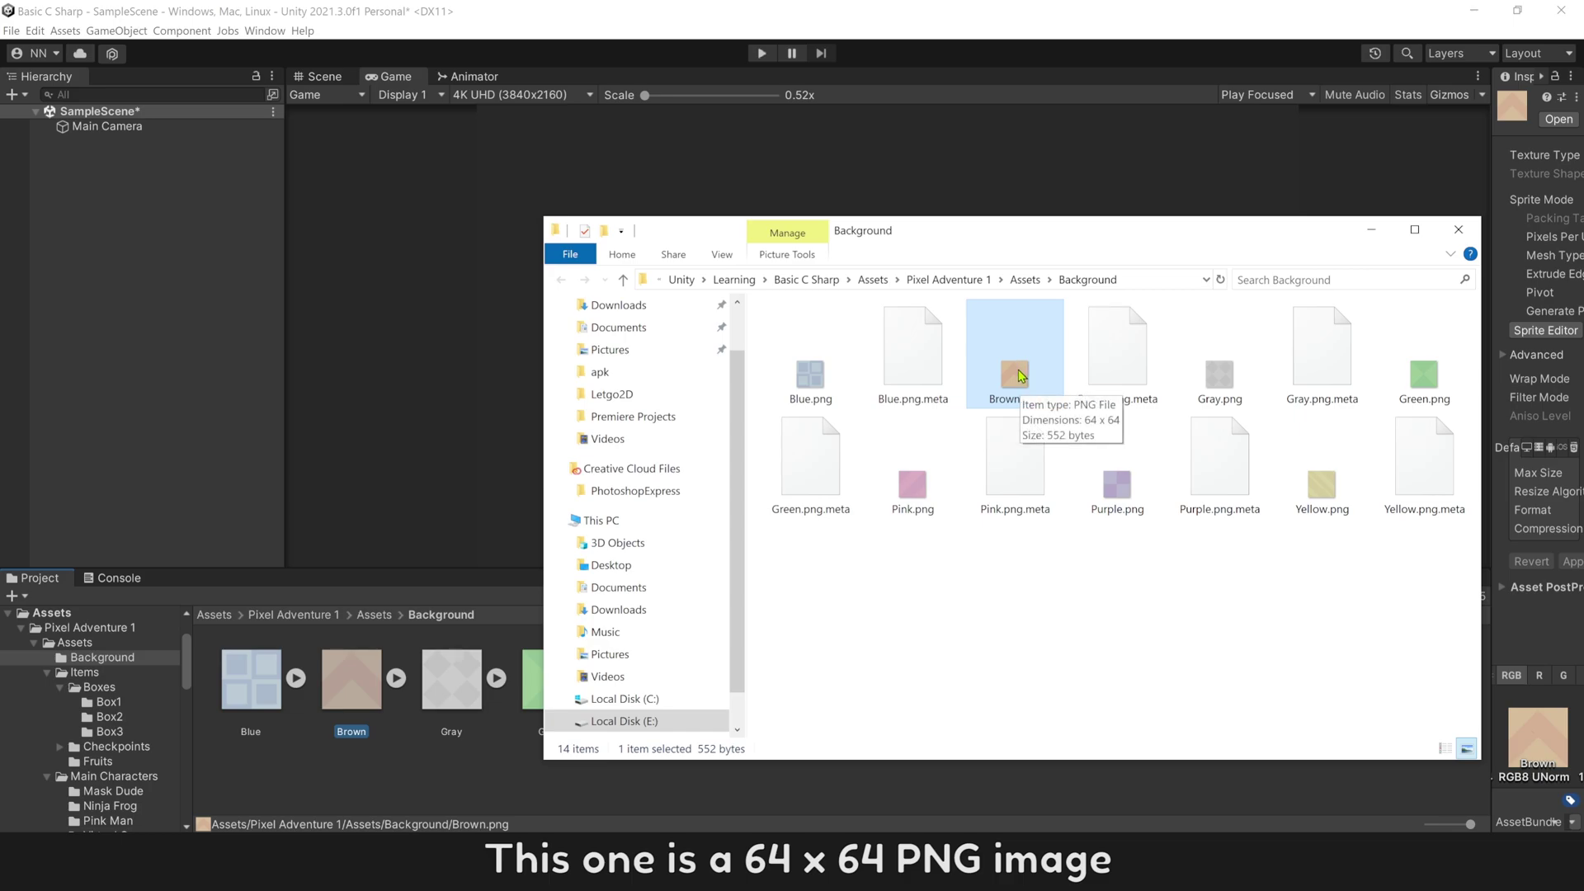
{"action": "right_click", "coordinate": [1015, 379]}
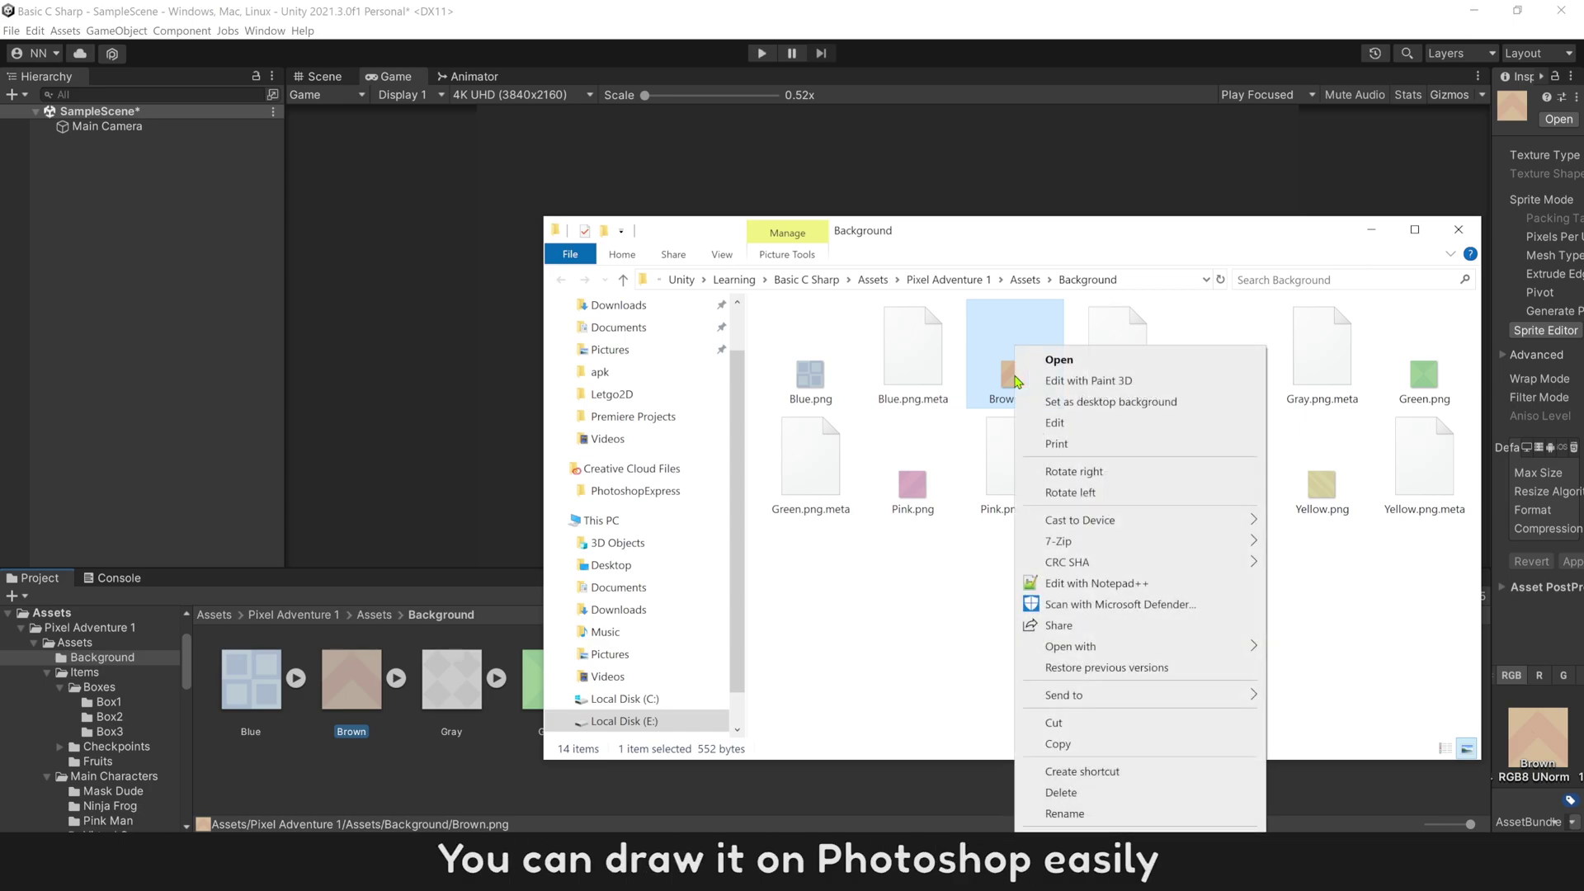
{"action": "left_click", "coordinate": [1059, 359]}
{"action": "scroll", "coordinate": [684, 251], "scroll_direction": "up", "scroll_amount": 3}
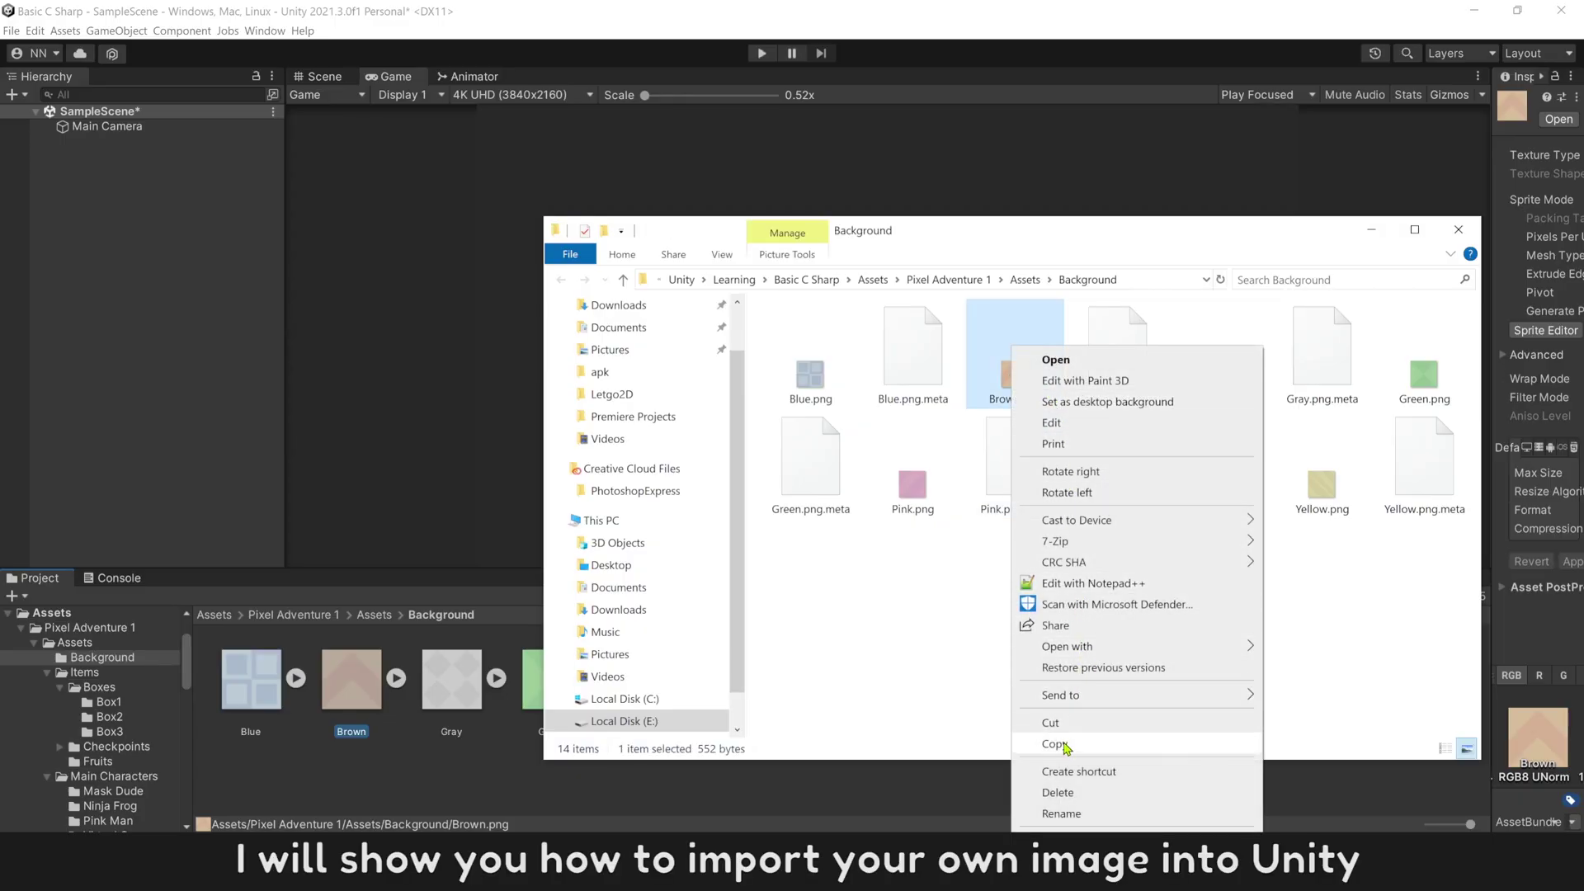
{"action": "left_click", "coordinate": [1061, 744]}
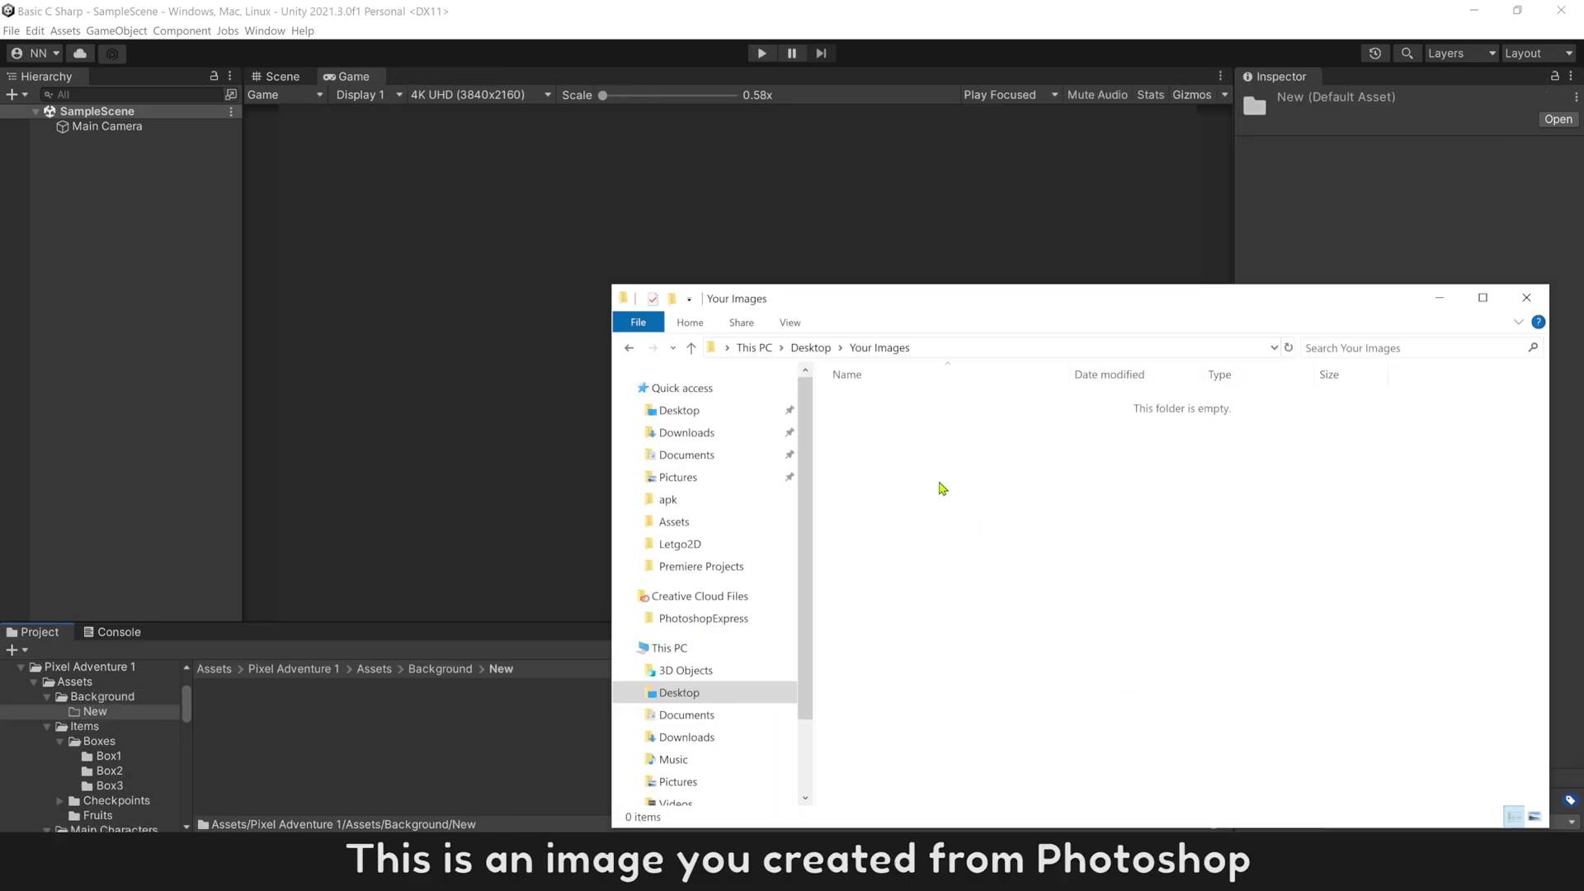
Paste Brown.png into Your Images, view as large icons, and rename it YourBackground.png.
{"action": "right_click", "coordinate": [943, 488]}
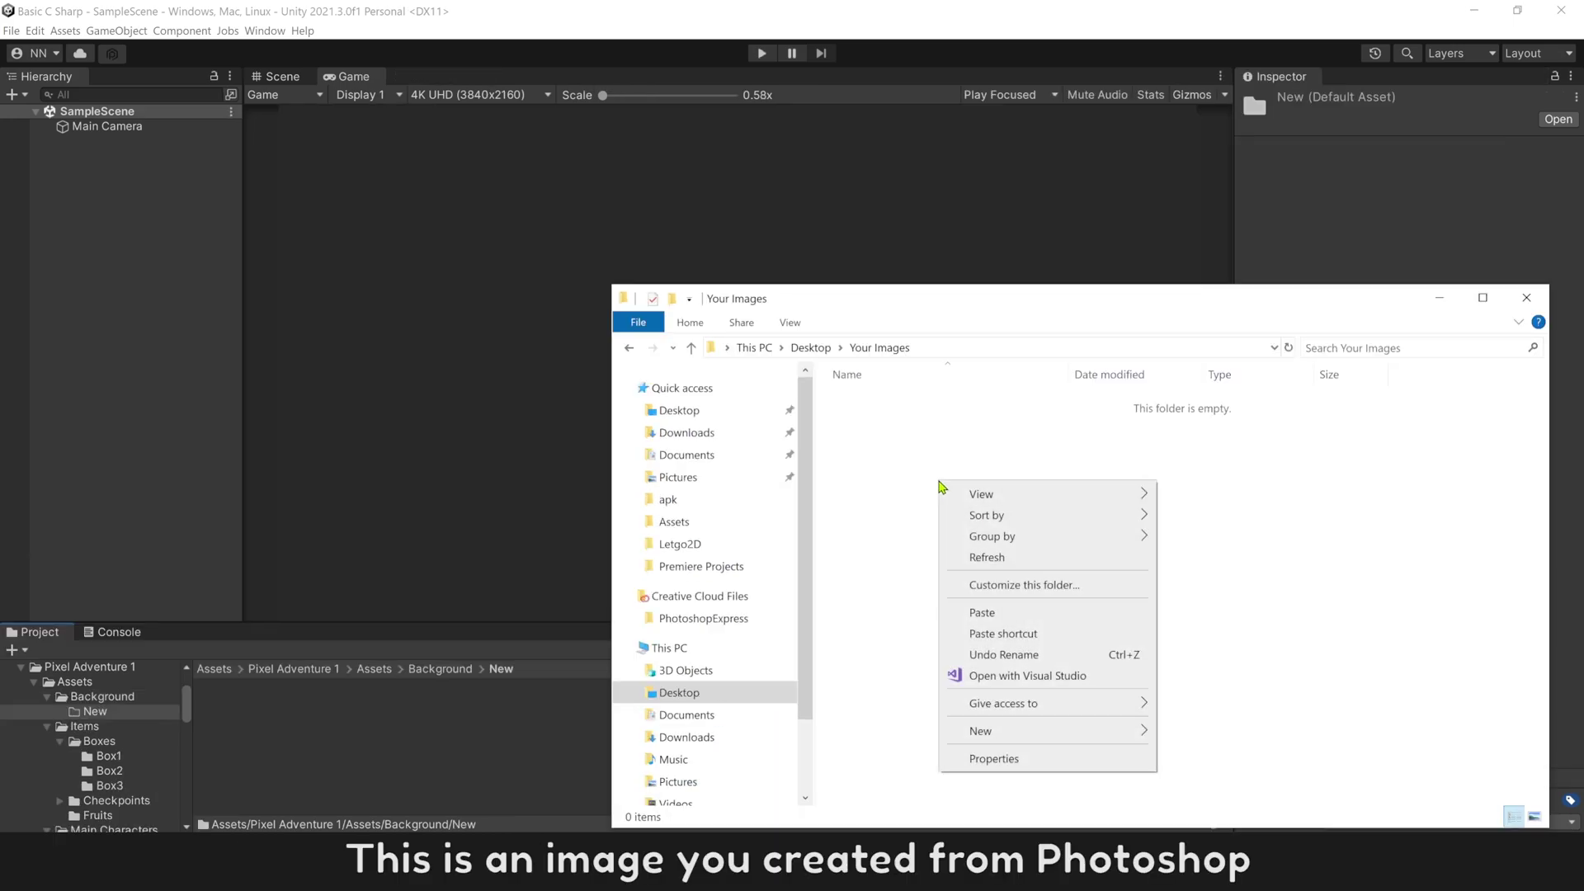
{"action": "left_click", "coordinate": [962, 513]}
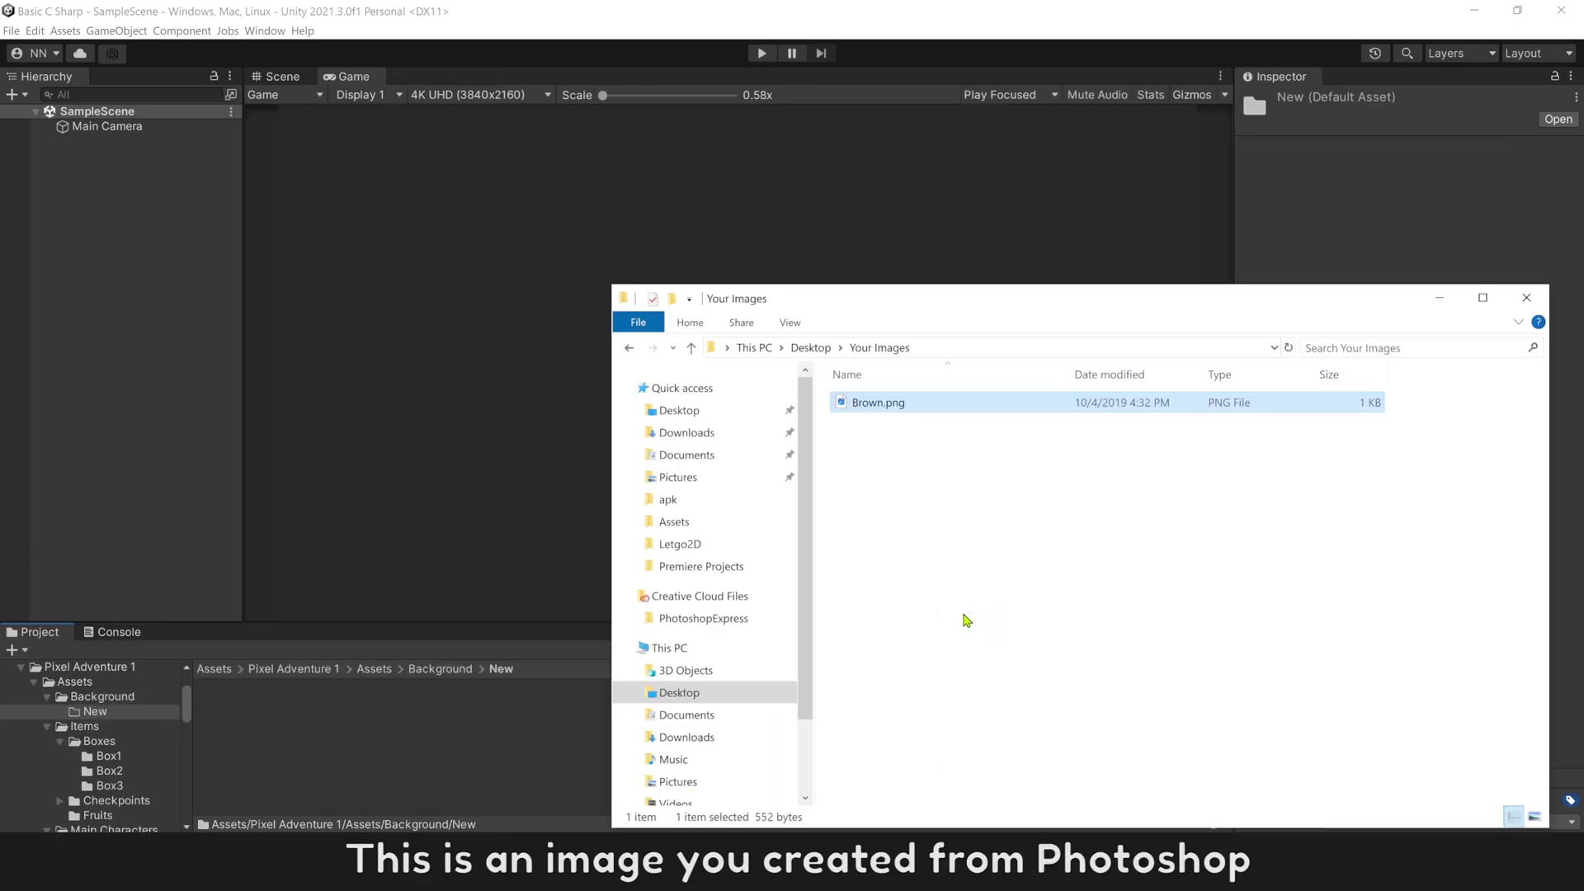
{"action": "left_click", "coordinate": [1535, 816]}
{"action": "left_click", "coordinate": [900, 461]}
{"action": "left_click", "coordinate": [900, 461]}
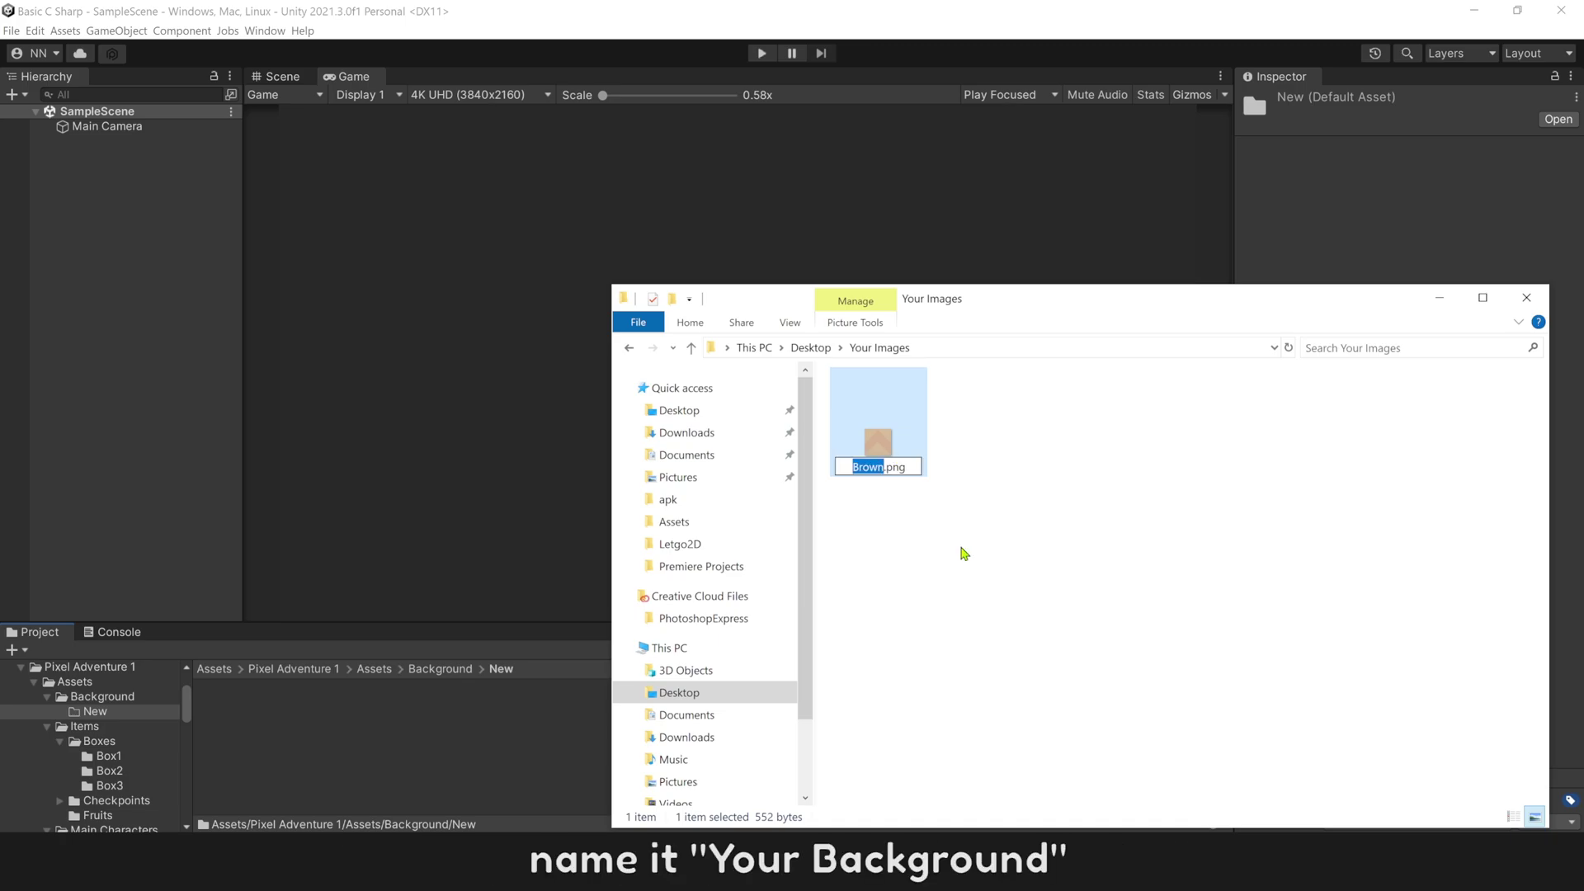
{"action": "type", "text": "YourBackground"}
{"action": "key", "text": "Return"}
{"action": "right_click", "coordinate": [593, 736]}
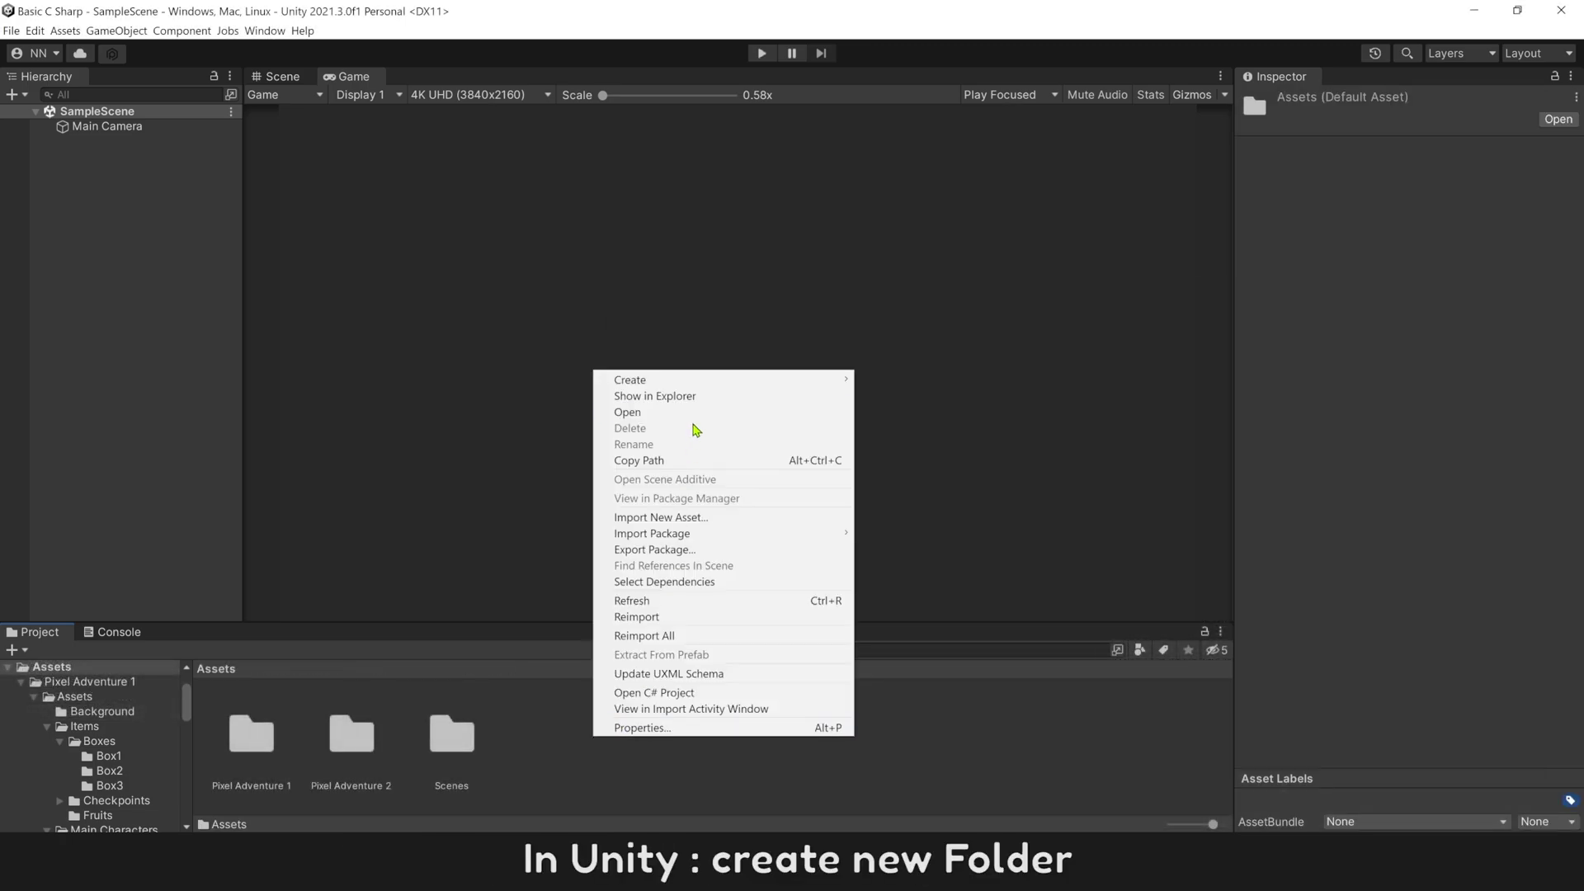
Create a new folder in Assets named Resources.
{"action": "mouse_move", "coordinate": [700, 388]}
{"action": "left_click", "coordinate": [924, 262]}
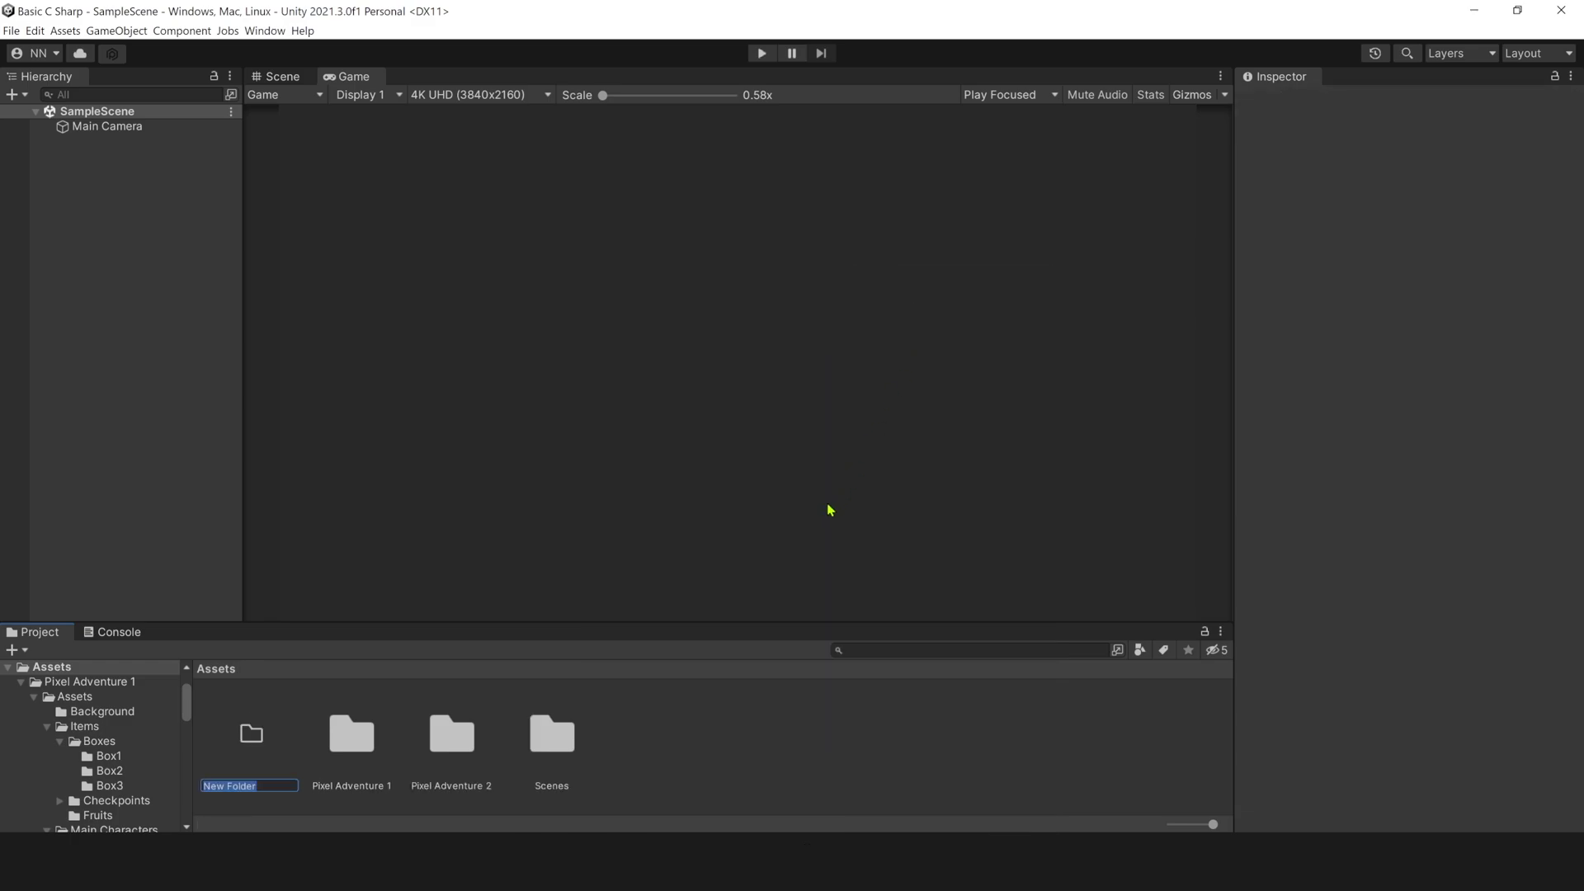
{"action": "type", "text": "Resources"}
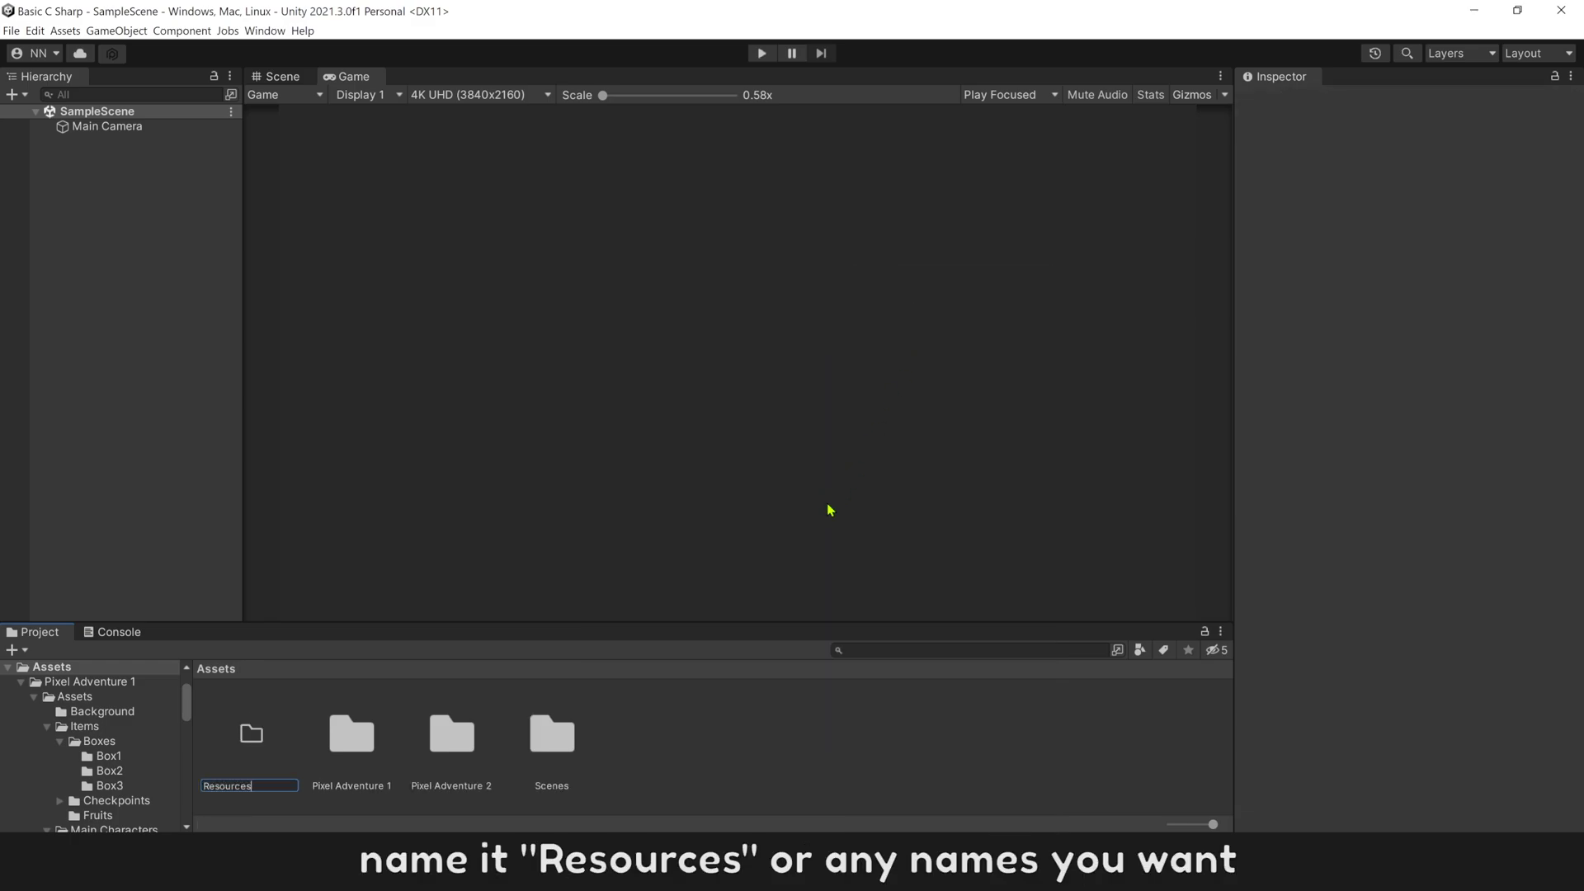
{"action": "key", "text": "Return"}
{"action": "key", "text": "Return"}
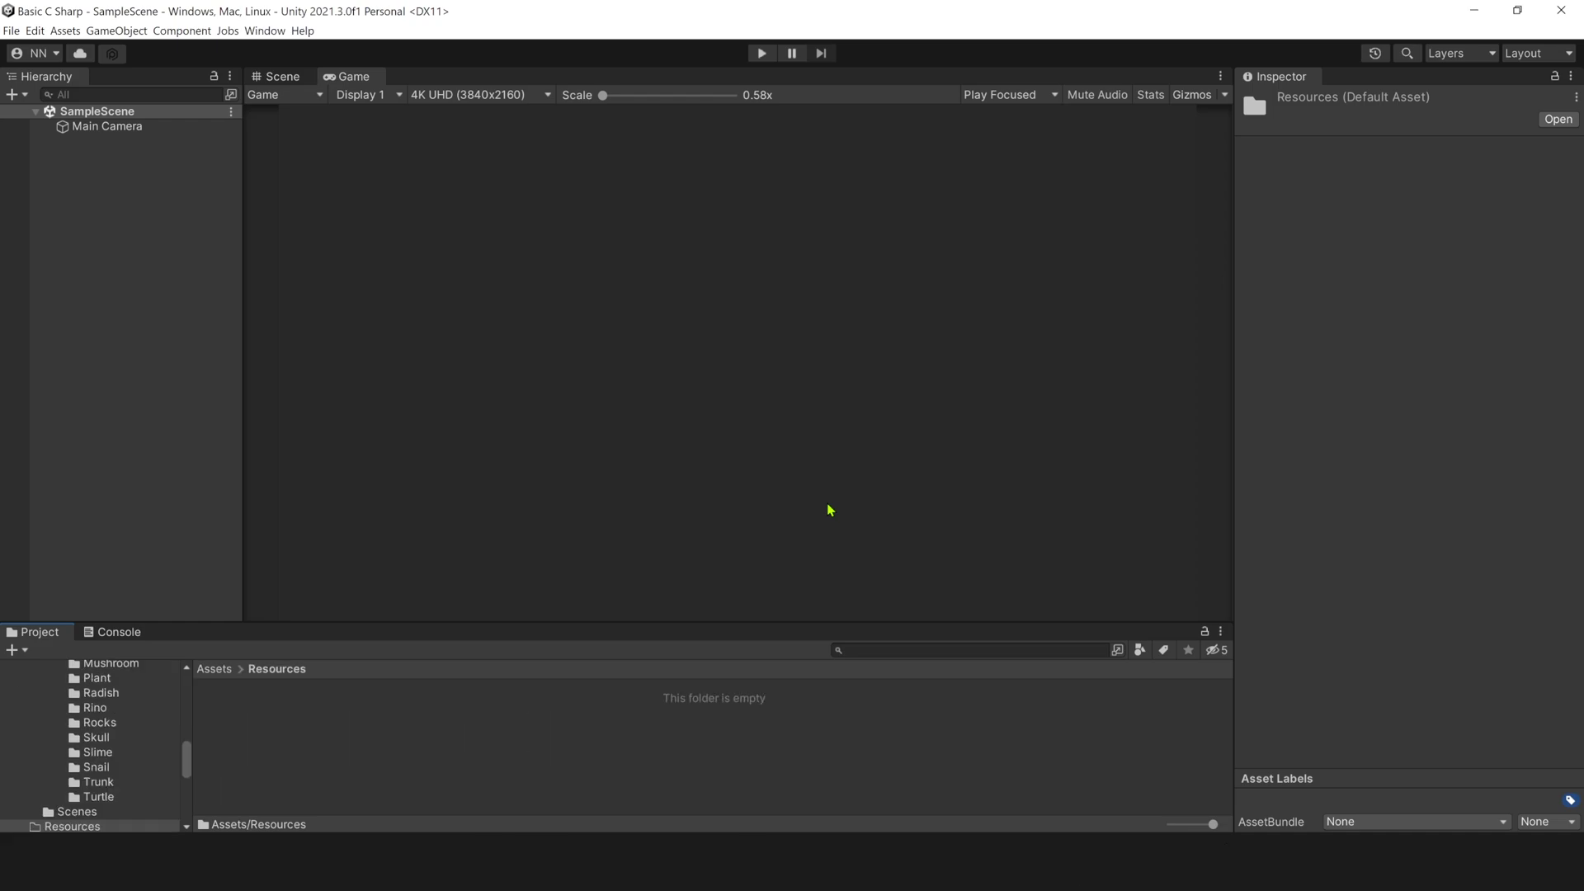
Create an Images folder inside Resources and import YourBackground.png into it.
{"action": "right_click", "coordinate": [445, 737]}
{"action": "mouse_move", "coordinate": [604, 384]}
{"action": "left_click", "coordinate": [776, 259]}
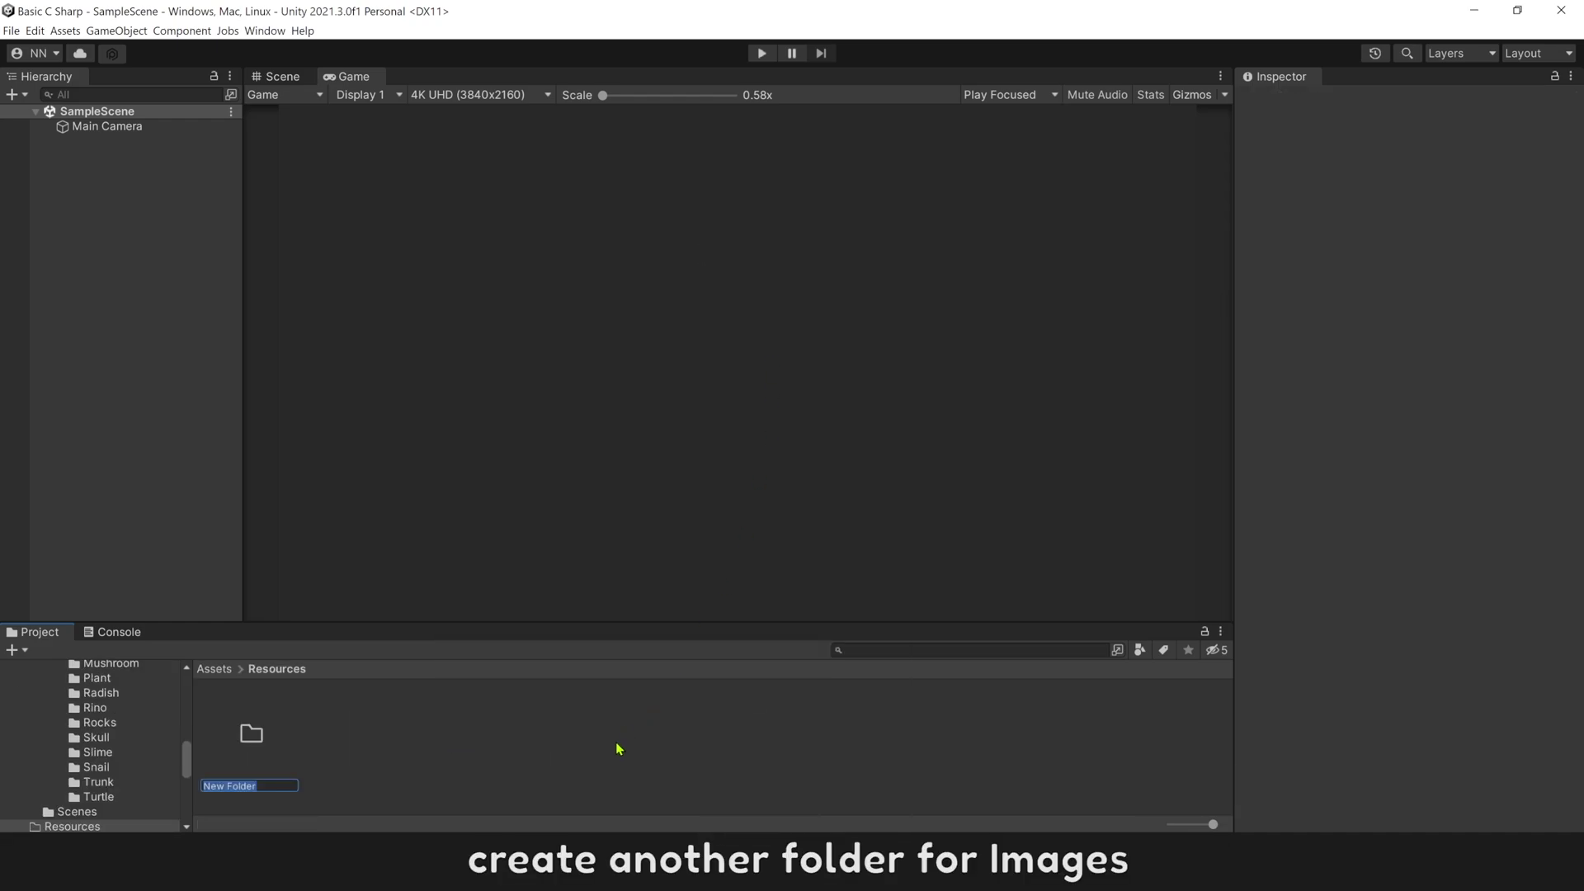
{"action": "type", "text": "Images"}
{"action": "key", "text": "Return"}
{"action": "key", "text": "Return"}
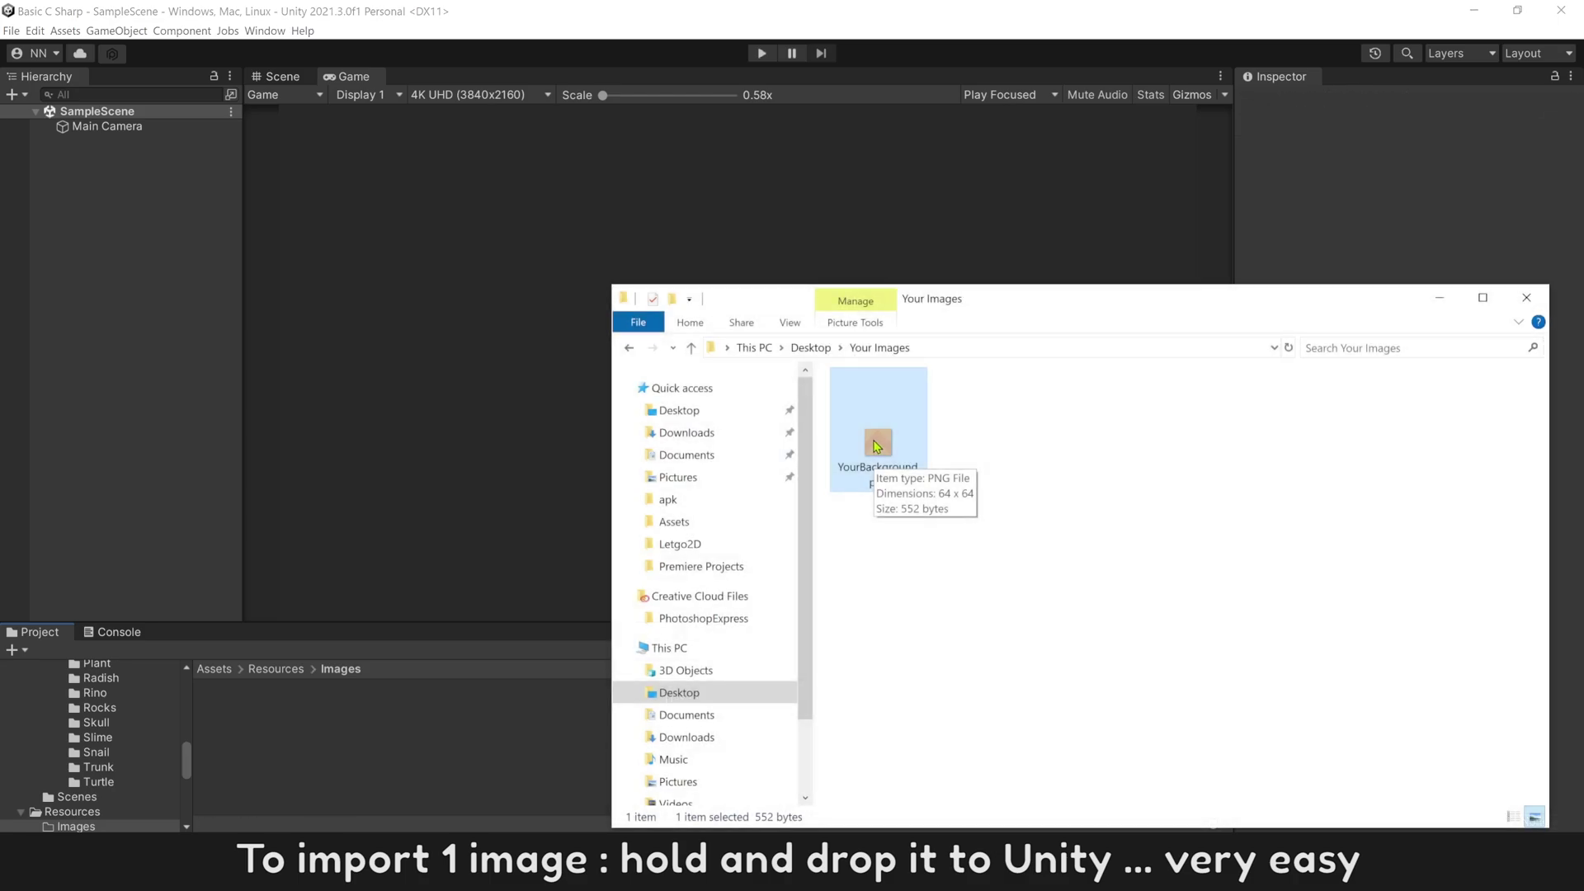
{"action": "left_click_drag", "start_coordinate": [876, 445], "coordinate": [394, 748]}
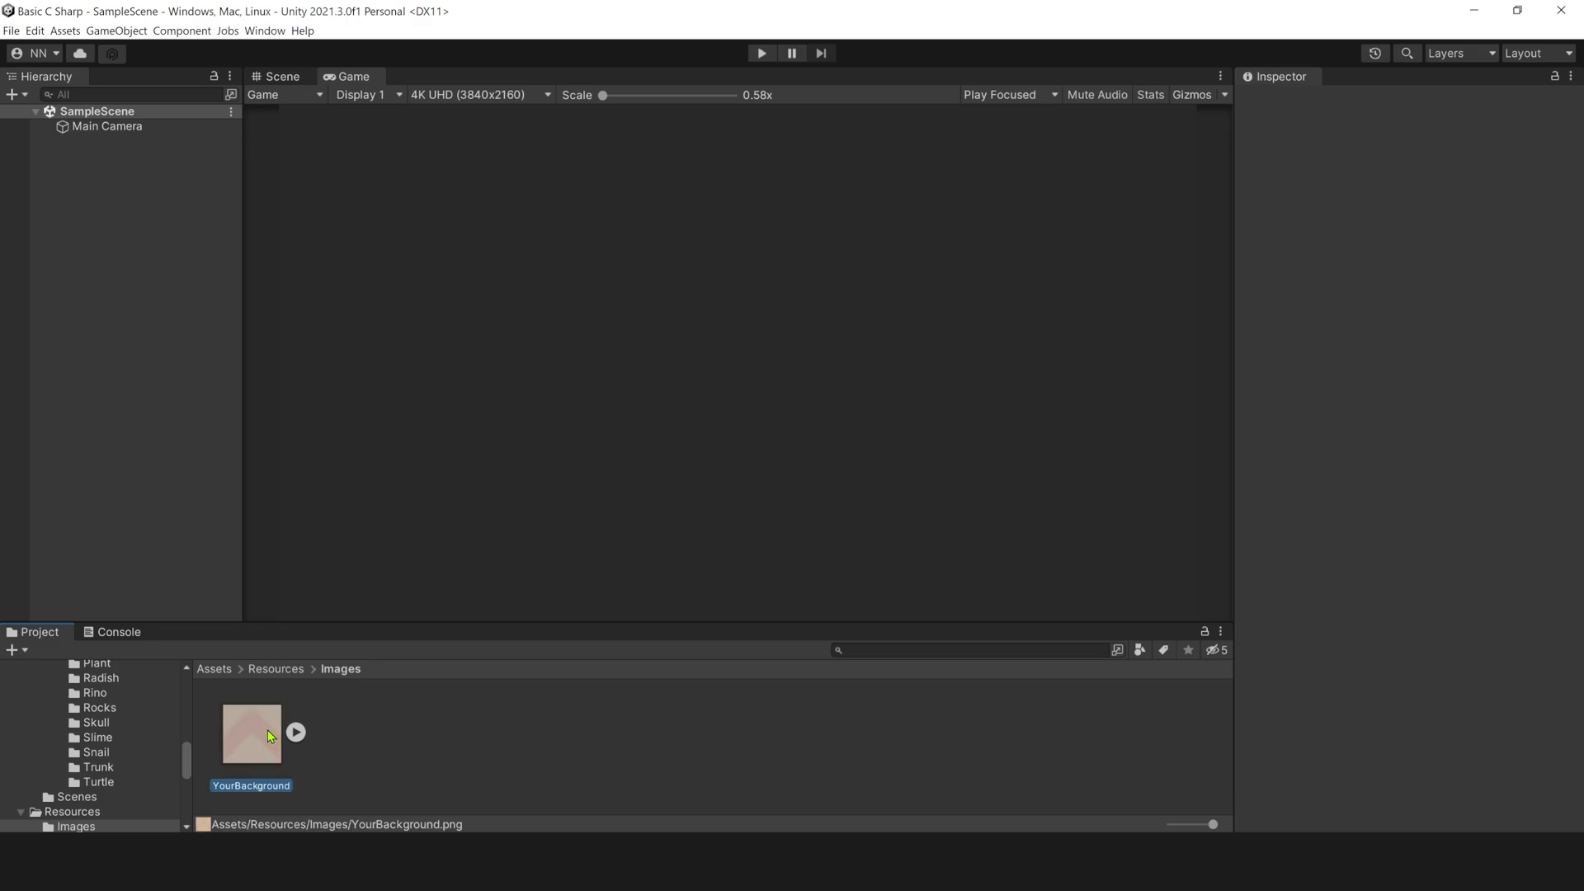
{"action": "left_click", "coordinate": [269, 734]}
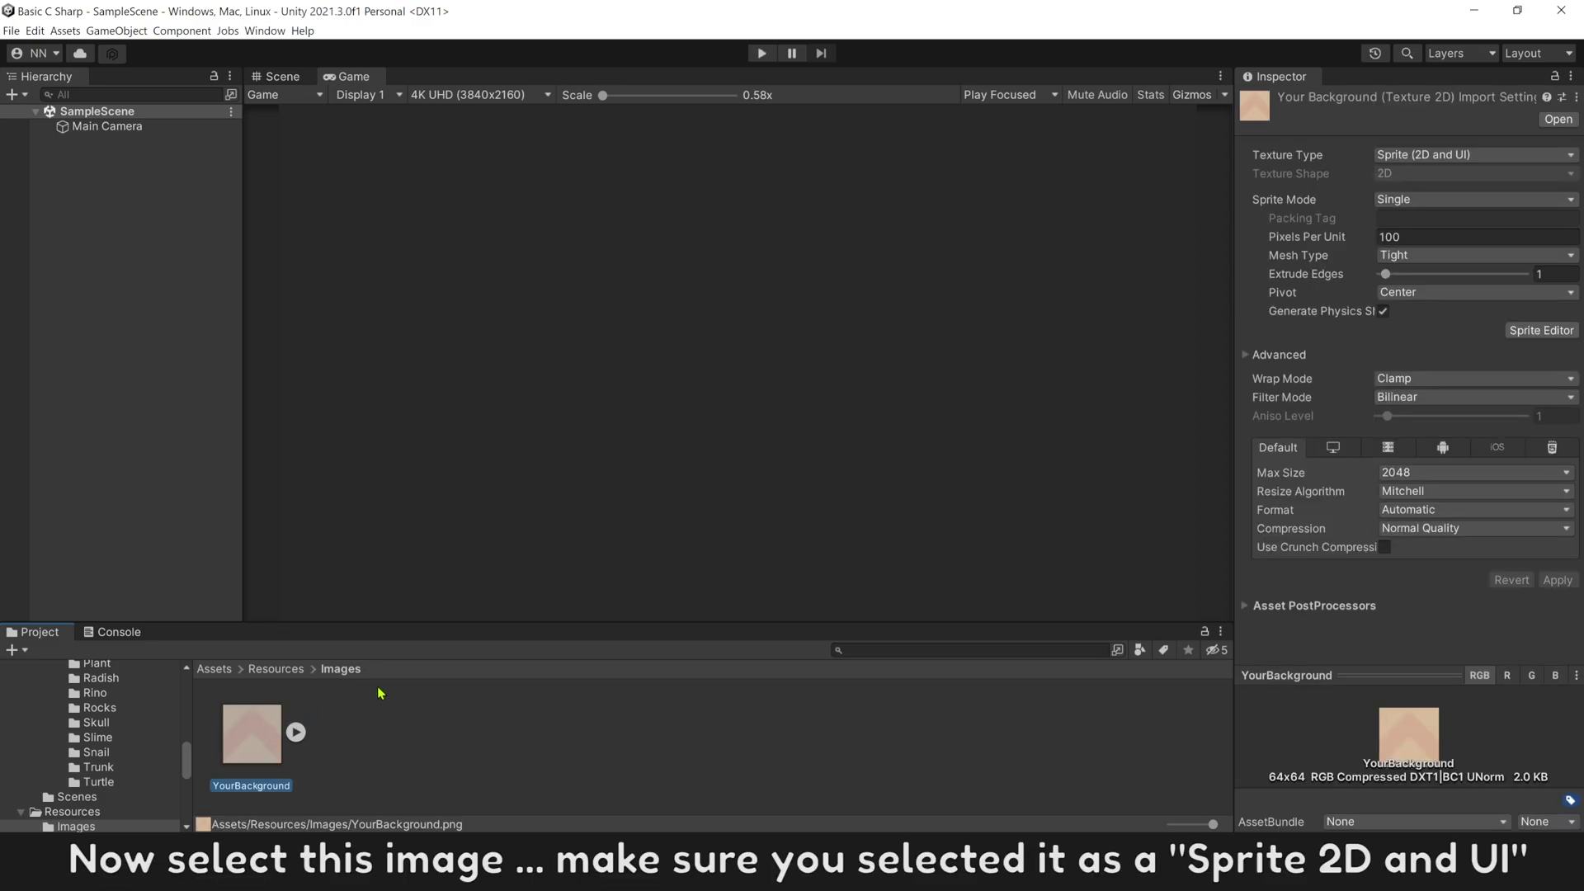
Keep Sprite (2D and UI), set Wrap Mode to Repeat, and apply Compression None.
{"action": "left_click", "coordinate": [1418, 156]}
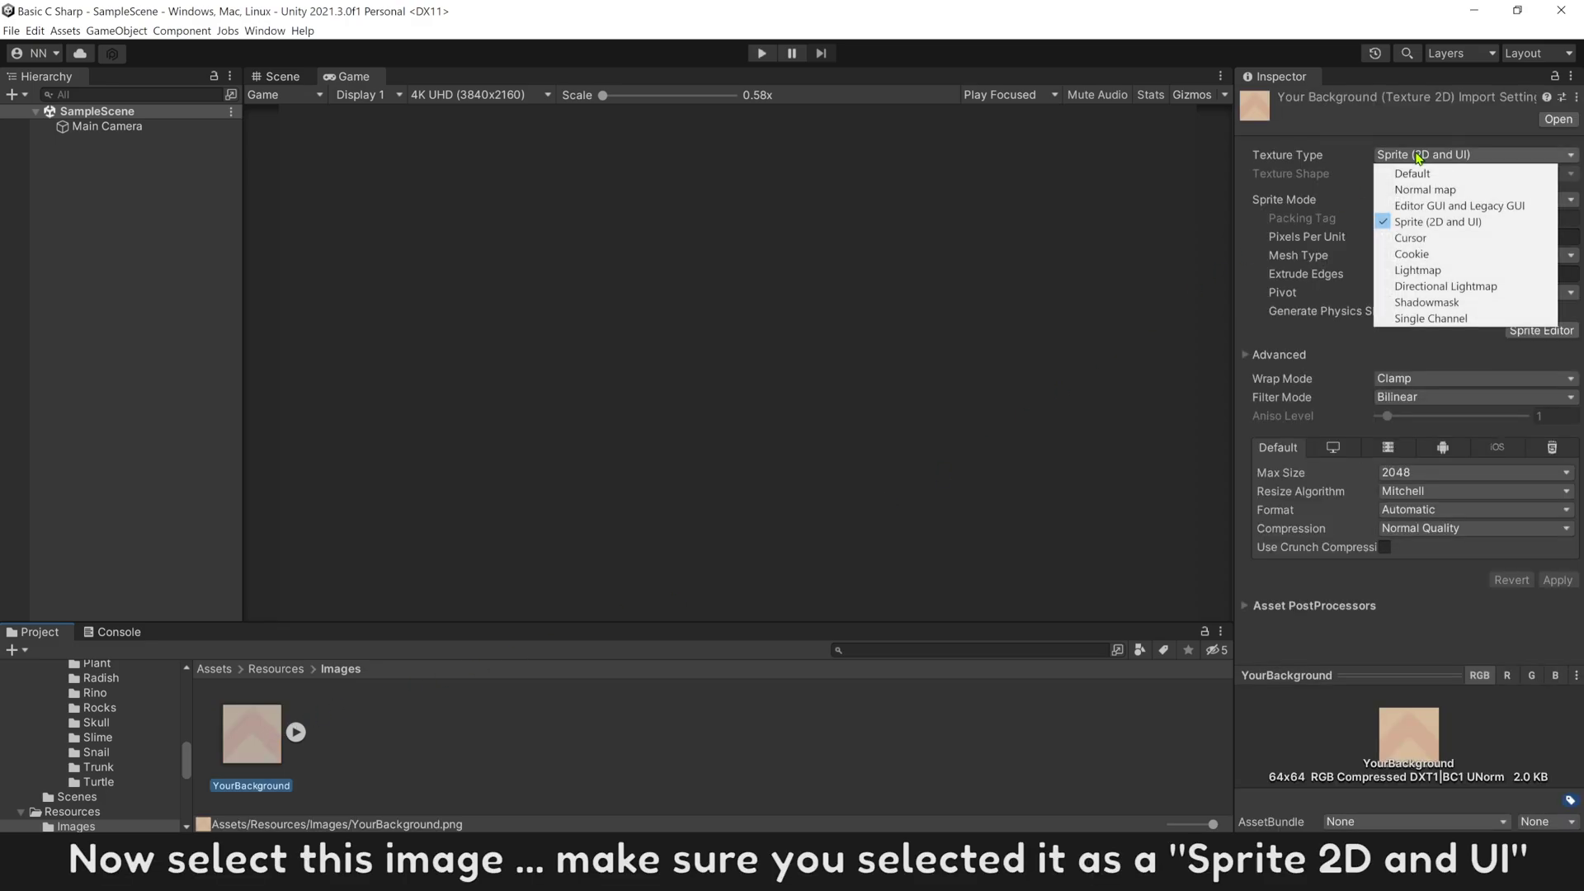
{"action": "left_click", "coordinate": [1419, 225]}
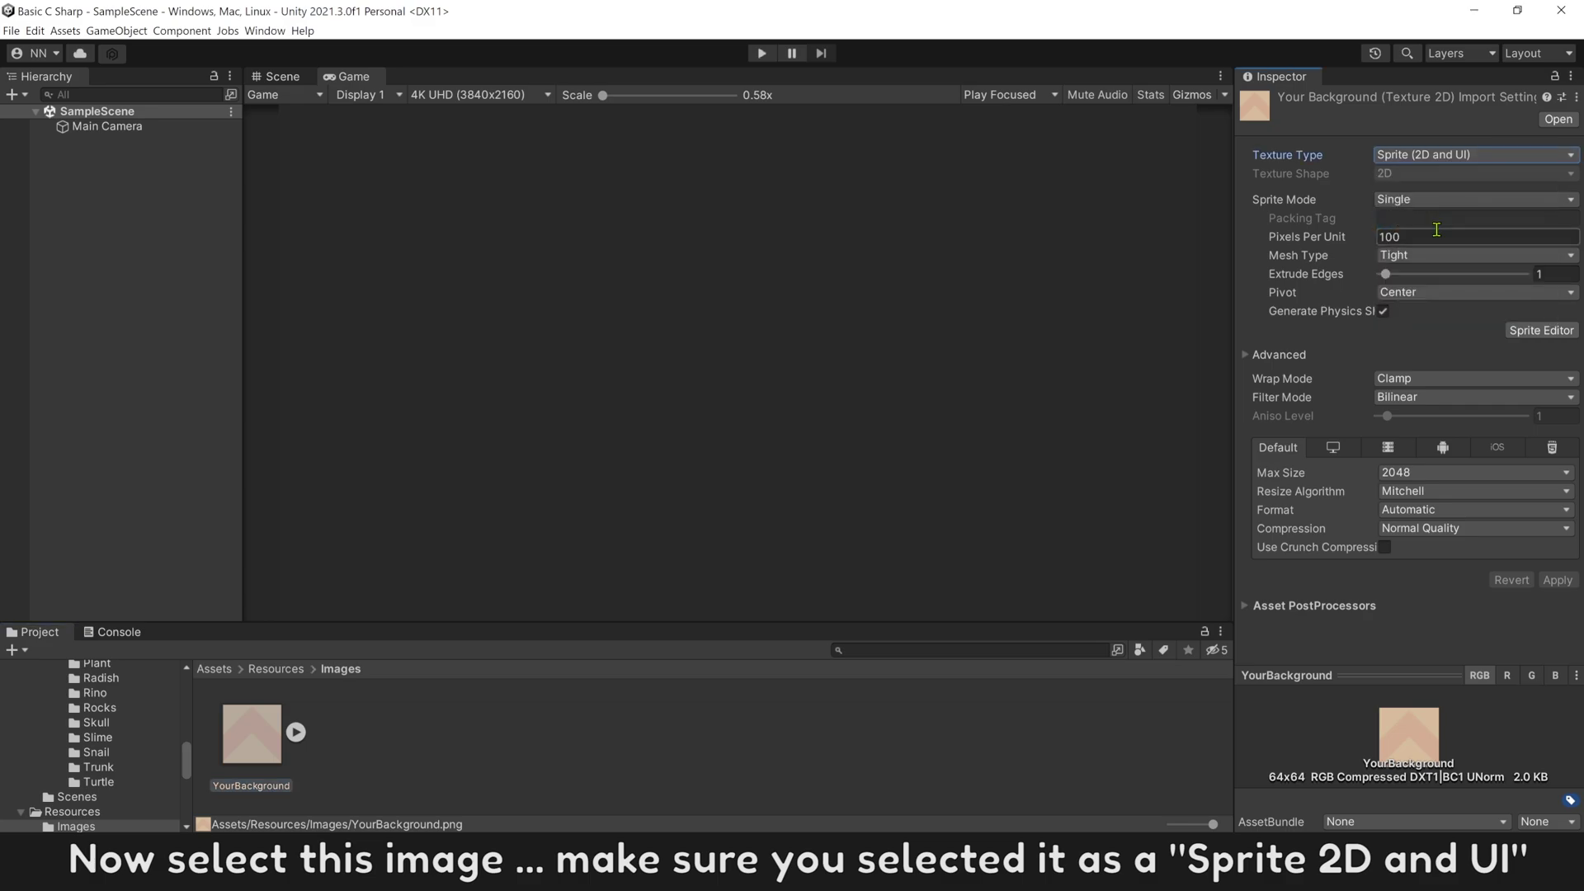
{"action": "left_click", "coordinate": [1395, 378]}
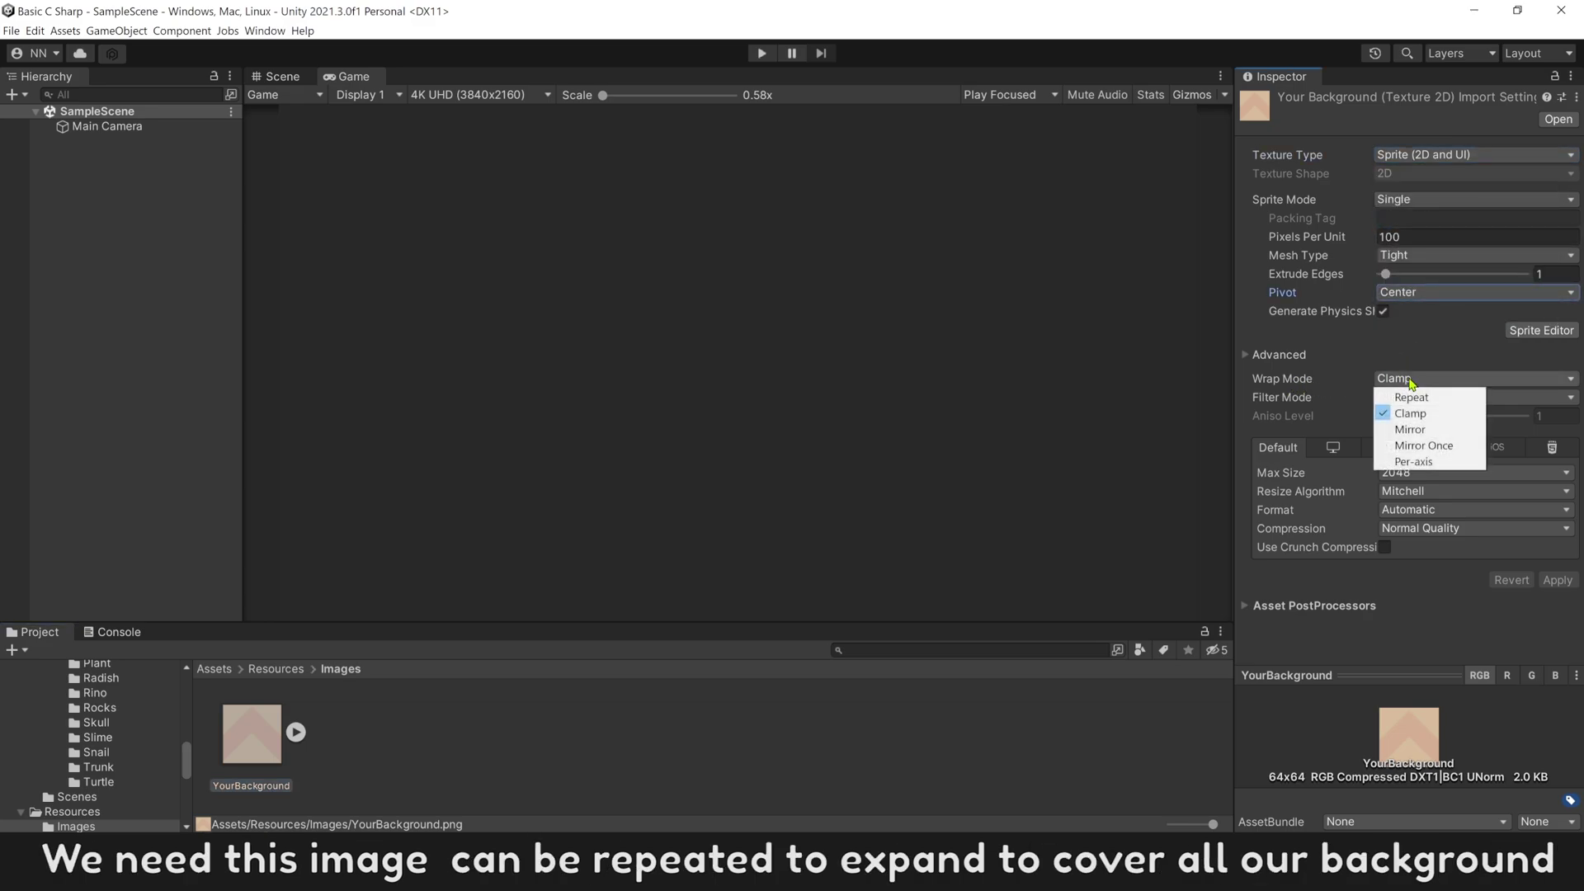
{"action": "left_click", "coordinate": [1412, 398]}
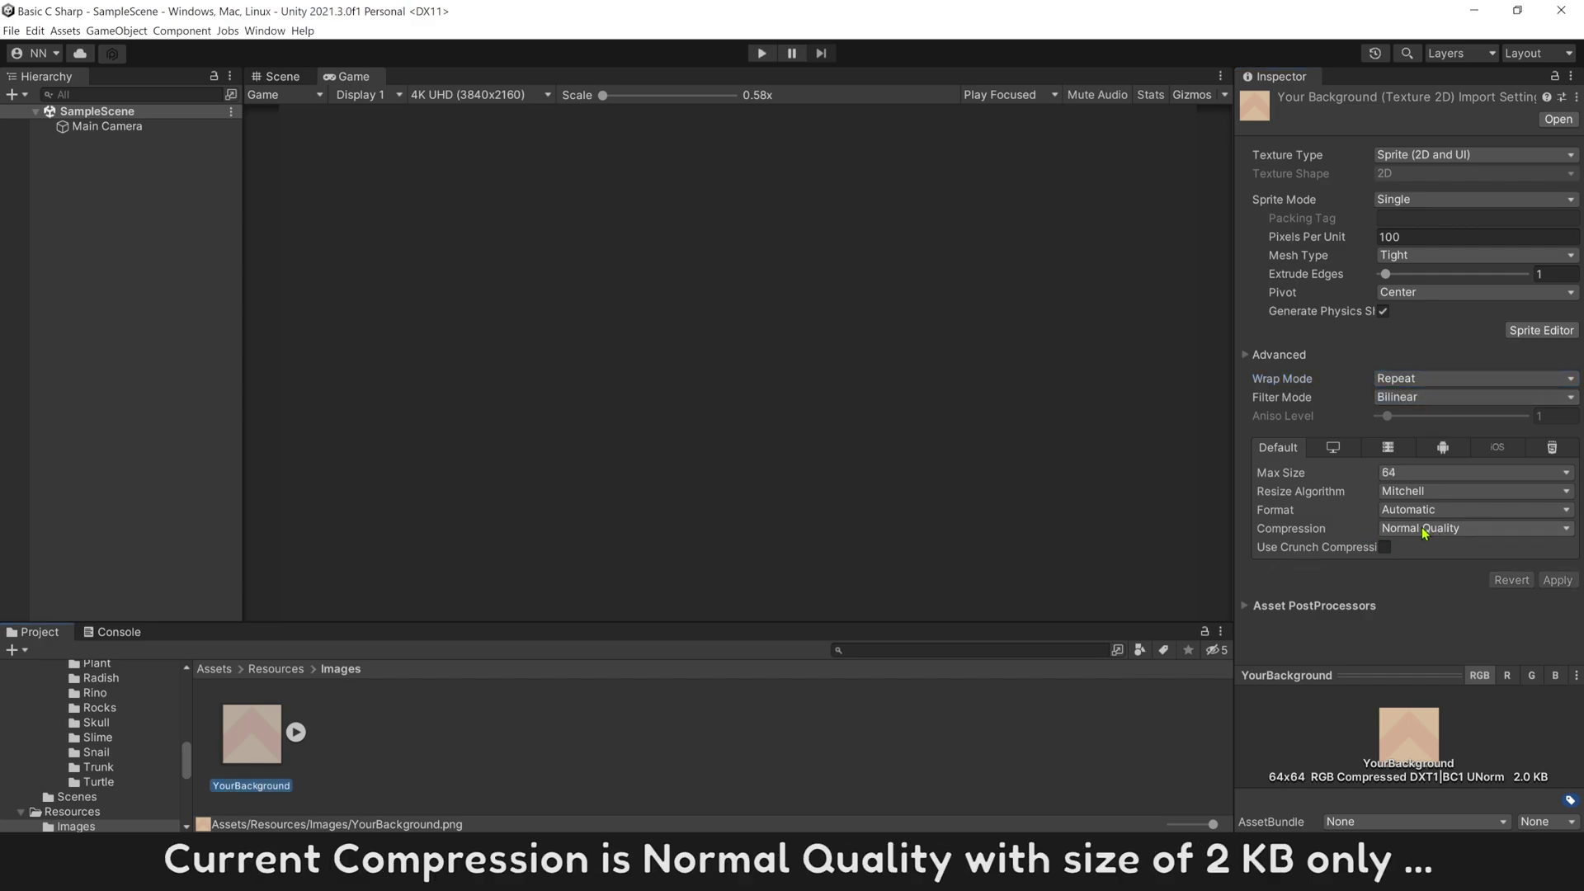
{"action": "left_click", "coordinate": [1422, 530]}
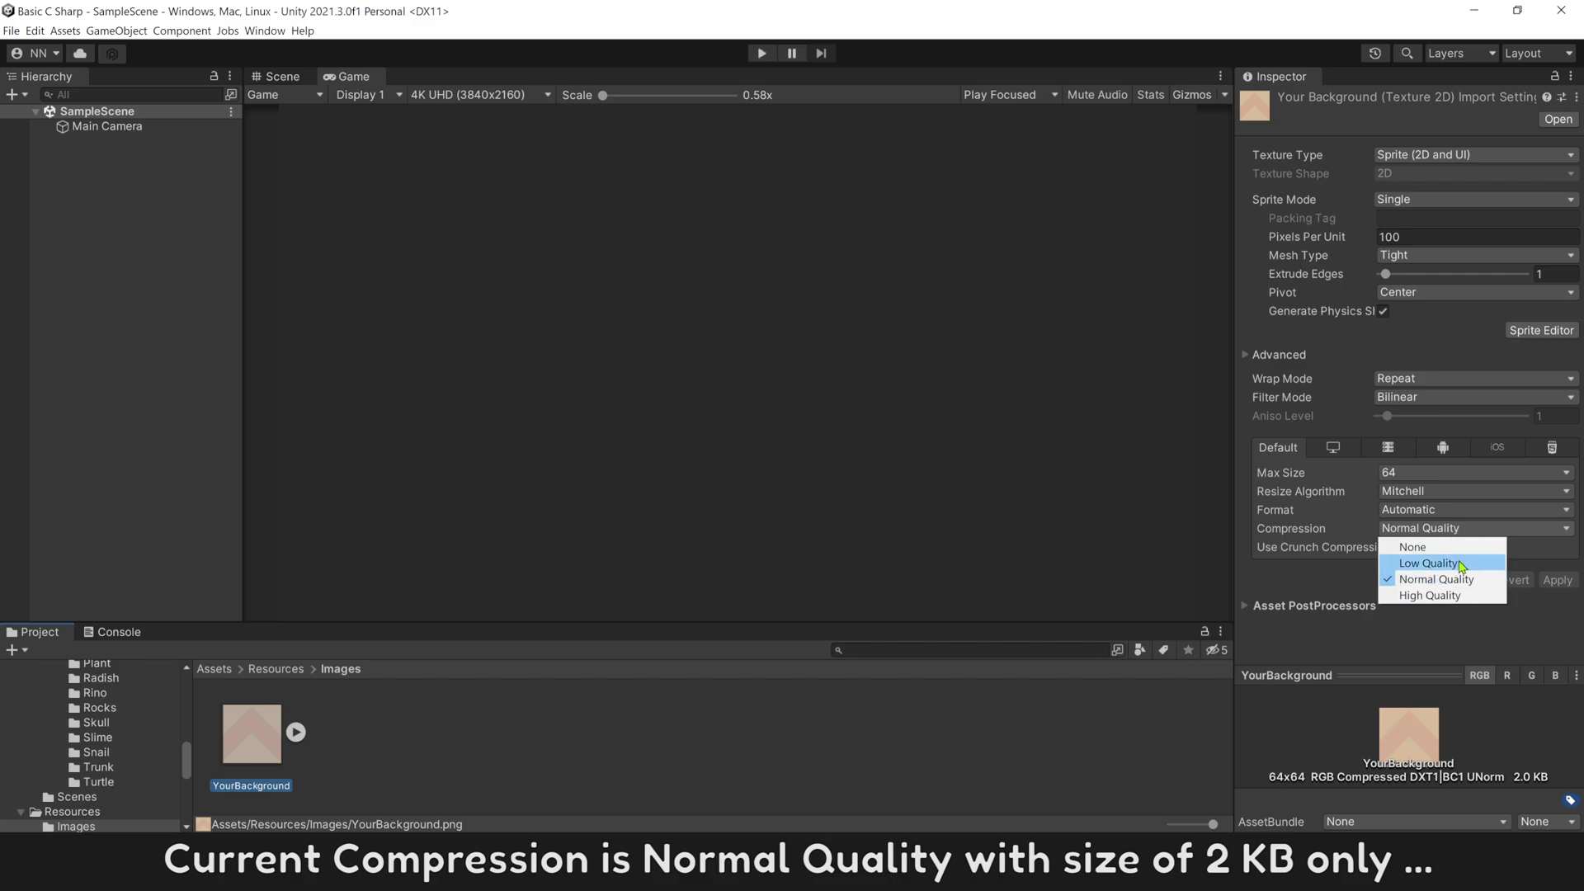
{"action": "left_click", "coordinate": [1431, 548]}
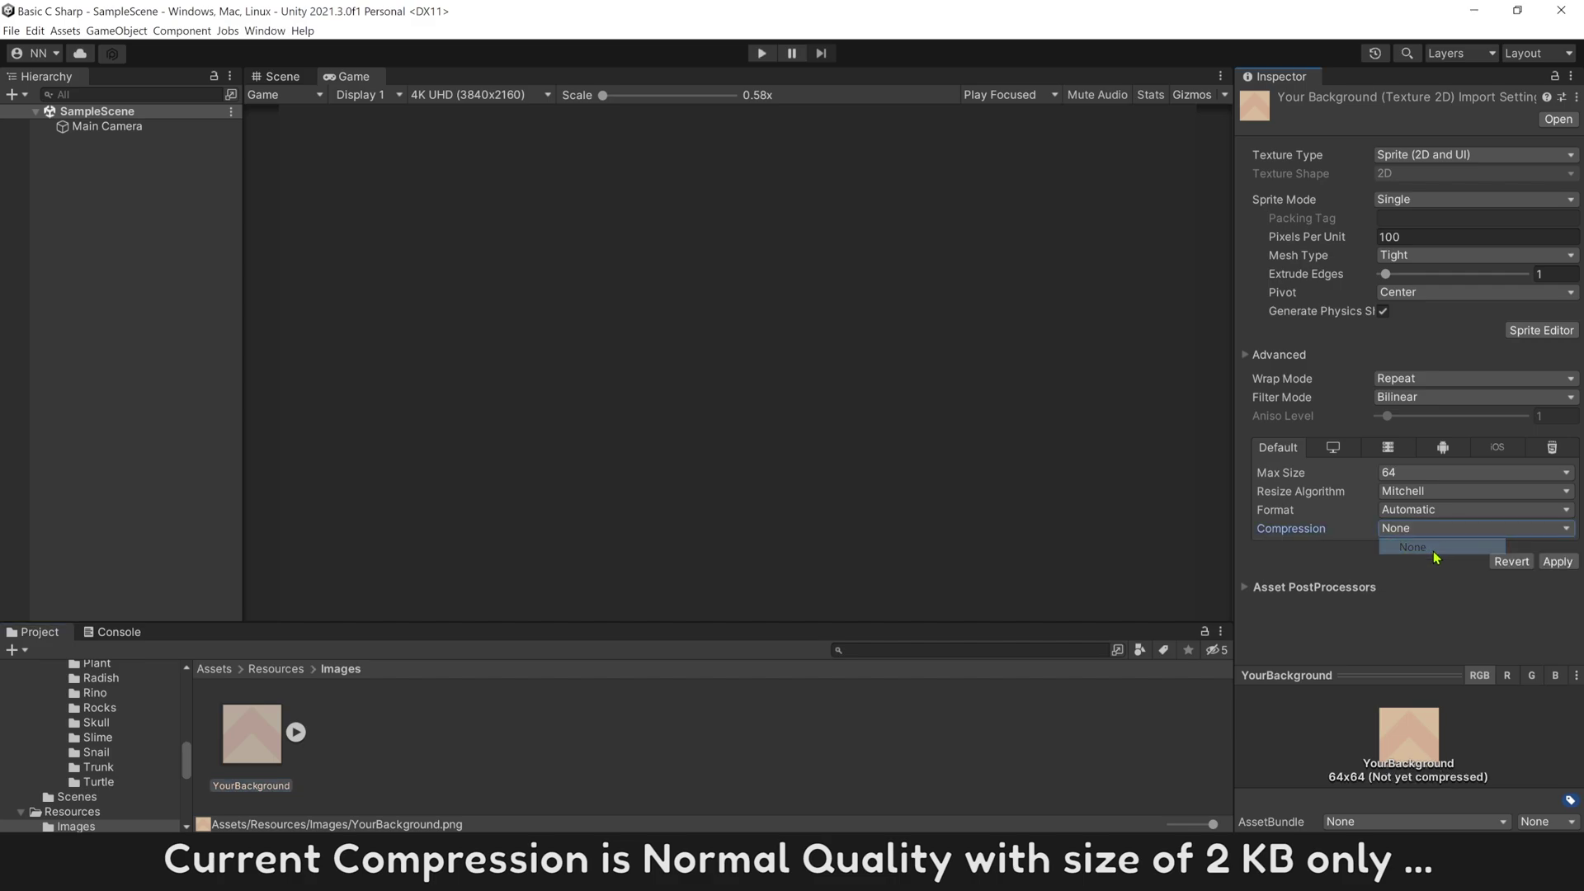
{"action": "left_click", "coordinate": [1562, 562]}
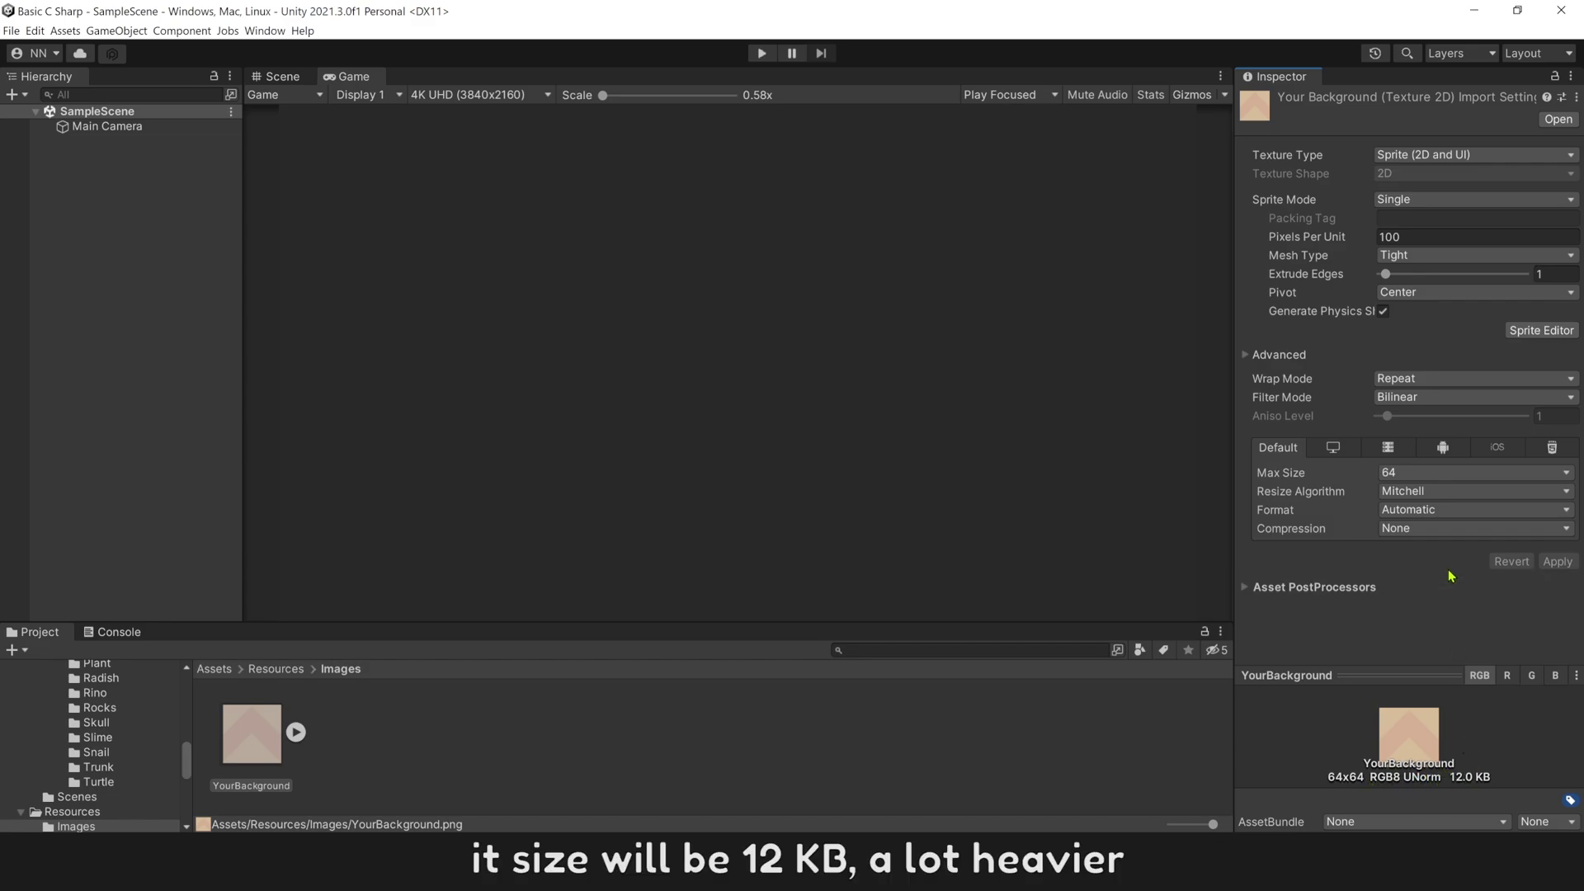
Switch compression to Normal Quality and apply, shrinking the texture to 2.0 KB.
{"action": "left_click", "coordinate": [1446, 529]}
{"action": "left_click", "coordinate": [1448, 580]}
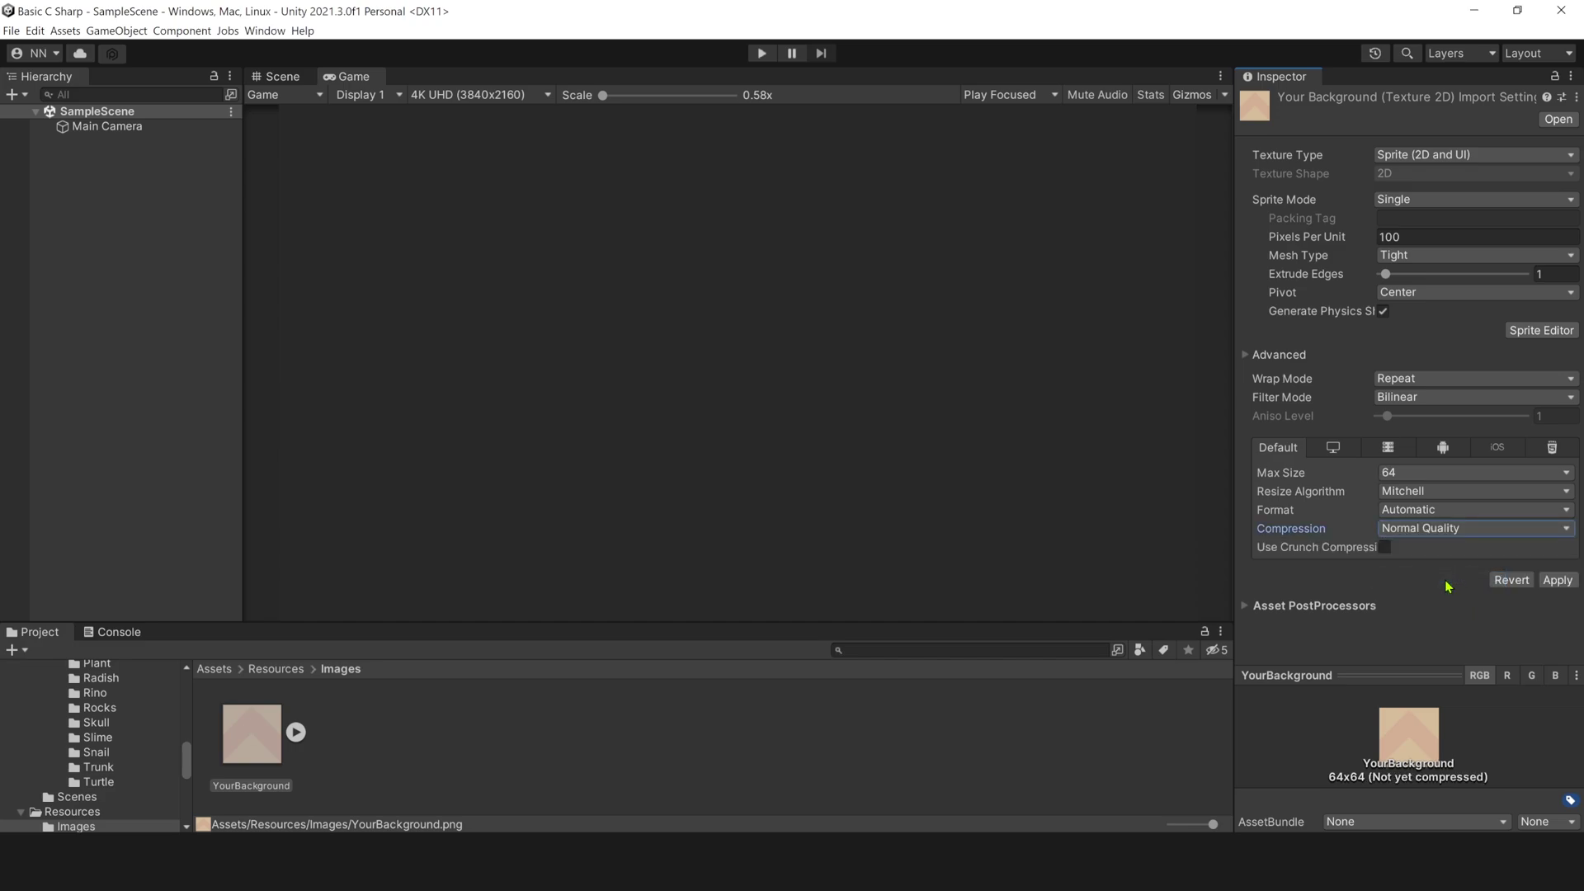
{"action": "left_click", "coordinate": [1557, 580]}
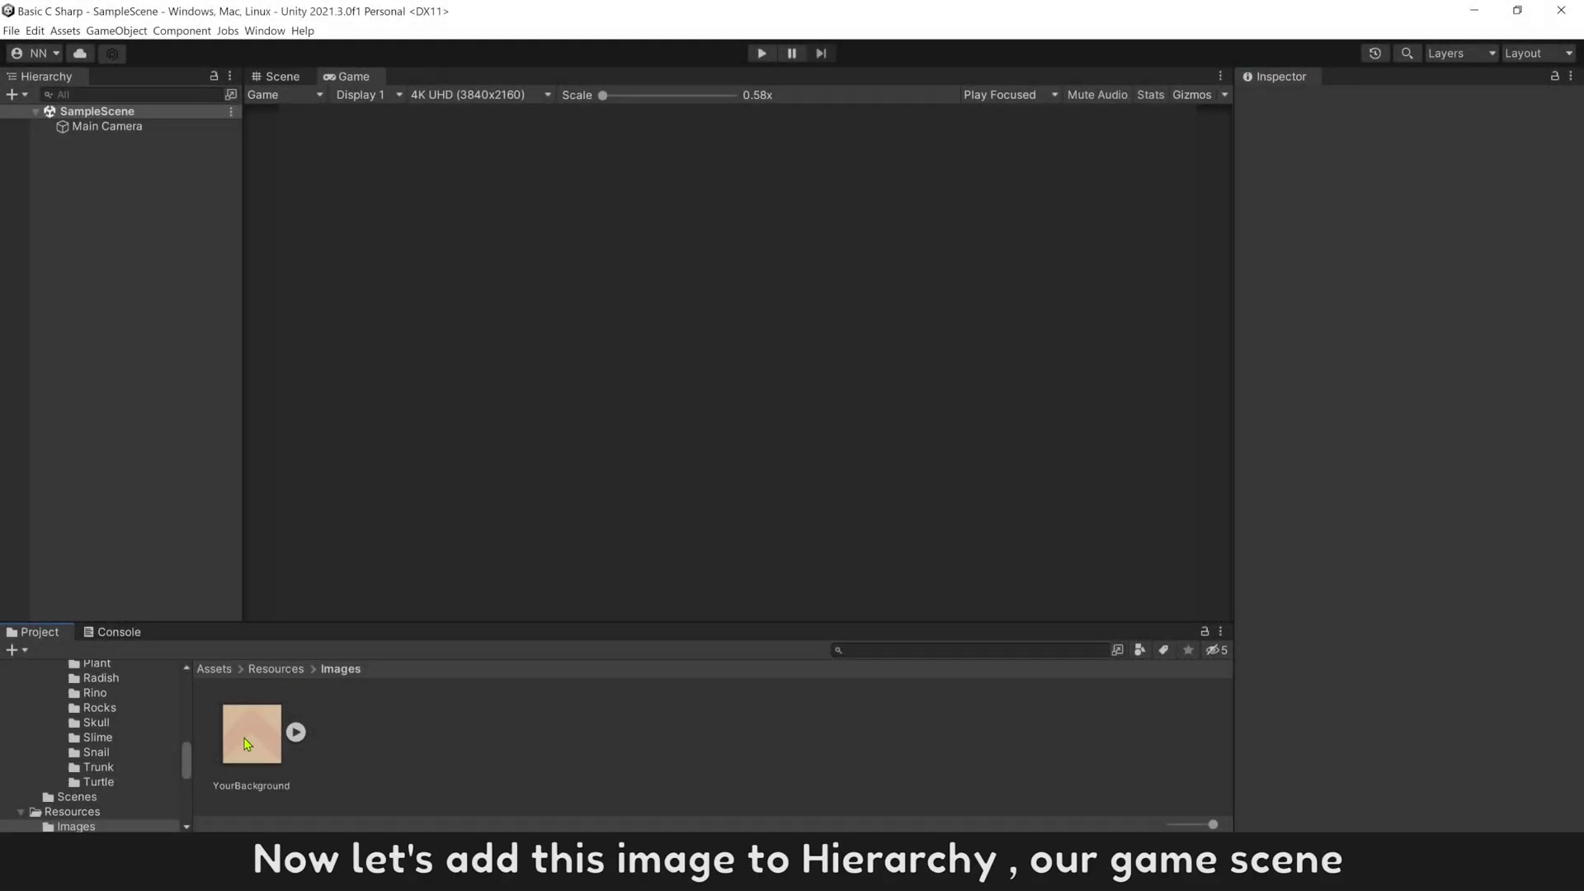
Place YourBackground in the scene, set linked scale X to 3, and set Draw Mode to Tiled.
{"action": "left_click_drag", "start_coordinate": [244, 743], "coordinate": [147, 409]}
{"action": "left_click", "coordinate": [557, 265]}
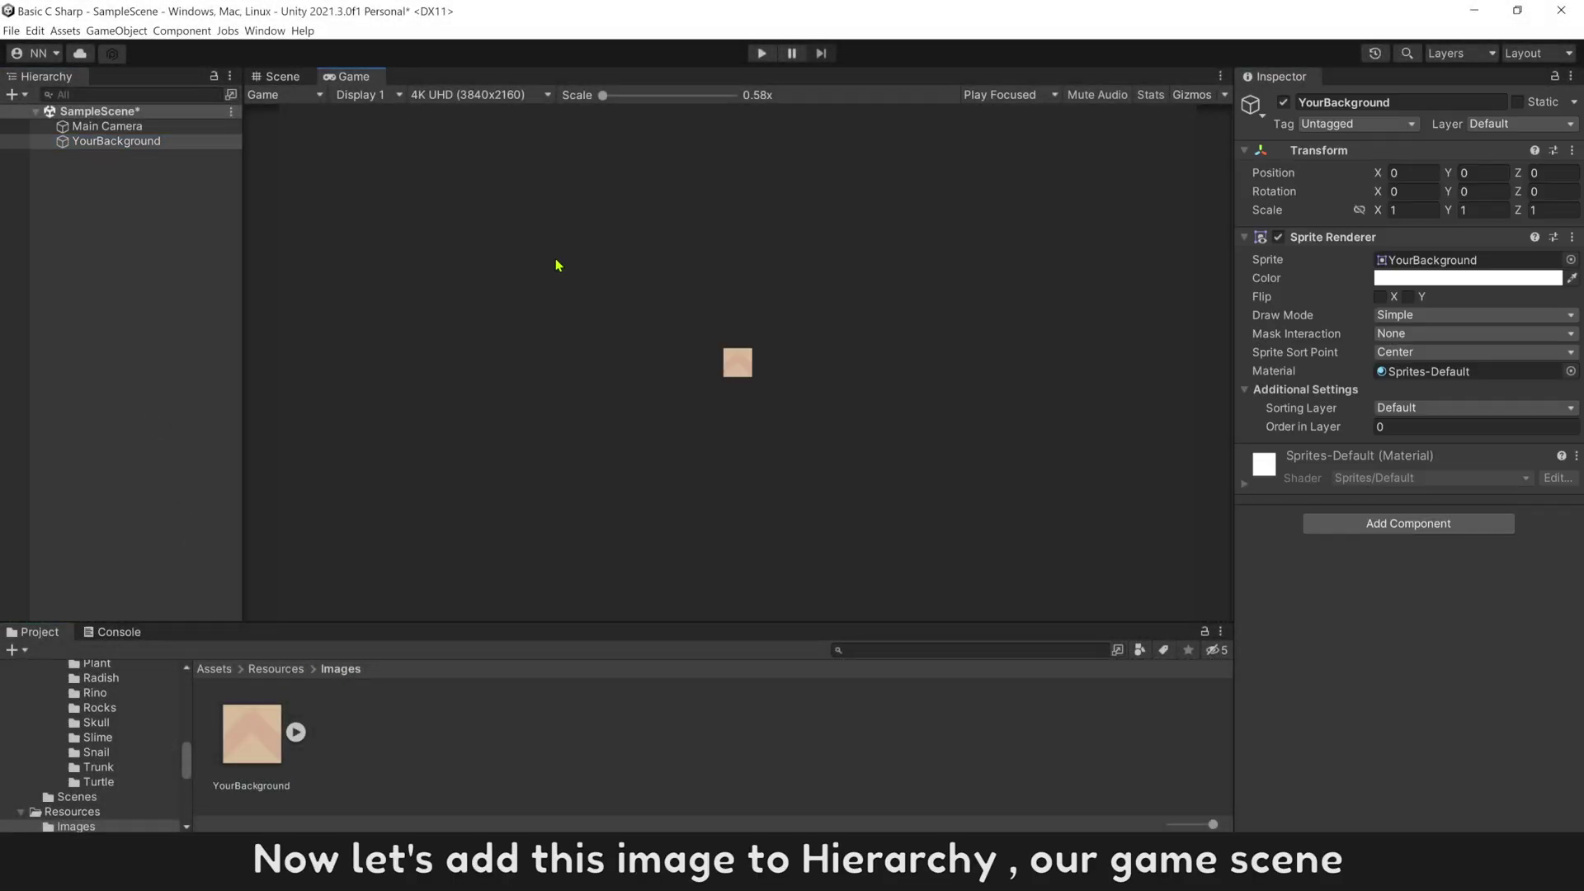
{"action": "left_click", "coordinate": [1359, 209]}
{"action": "left_click", "coordinate": [1414, 209]}
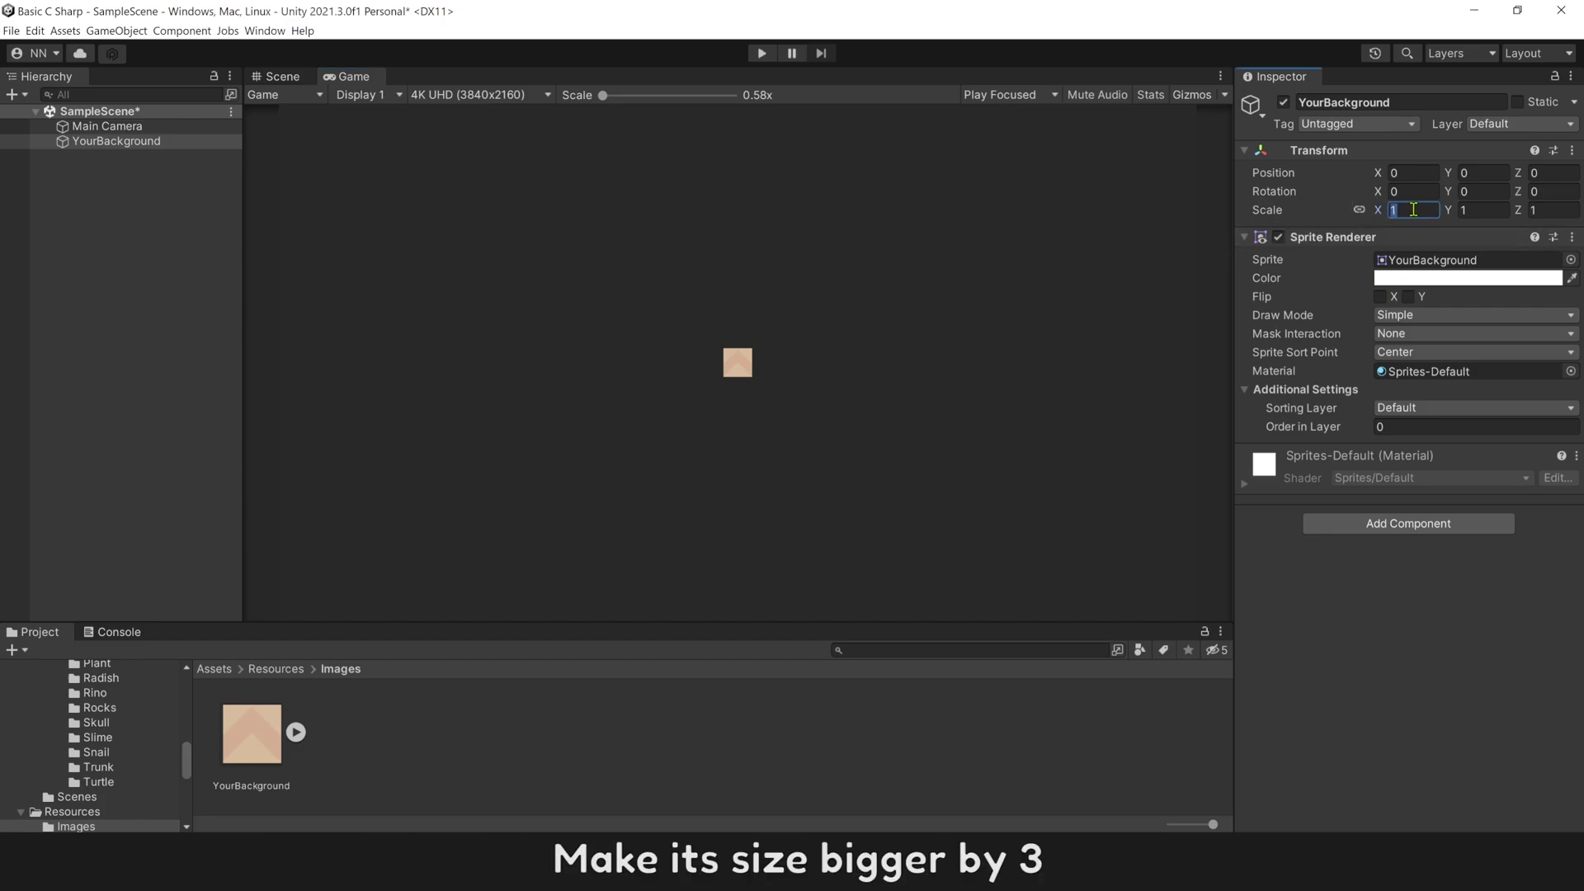
{"action": "type", "text": "3"}
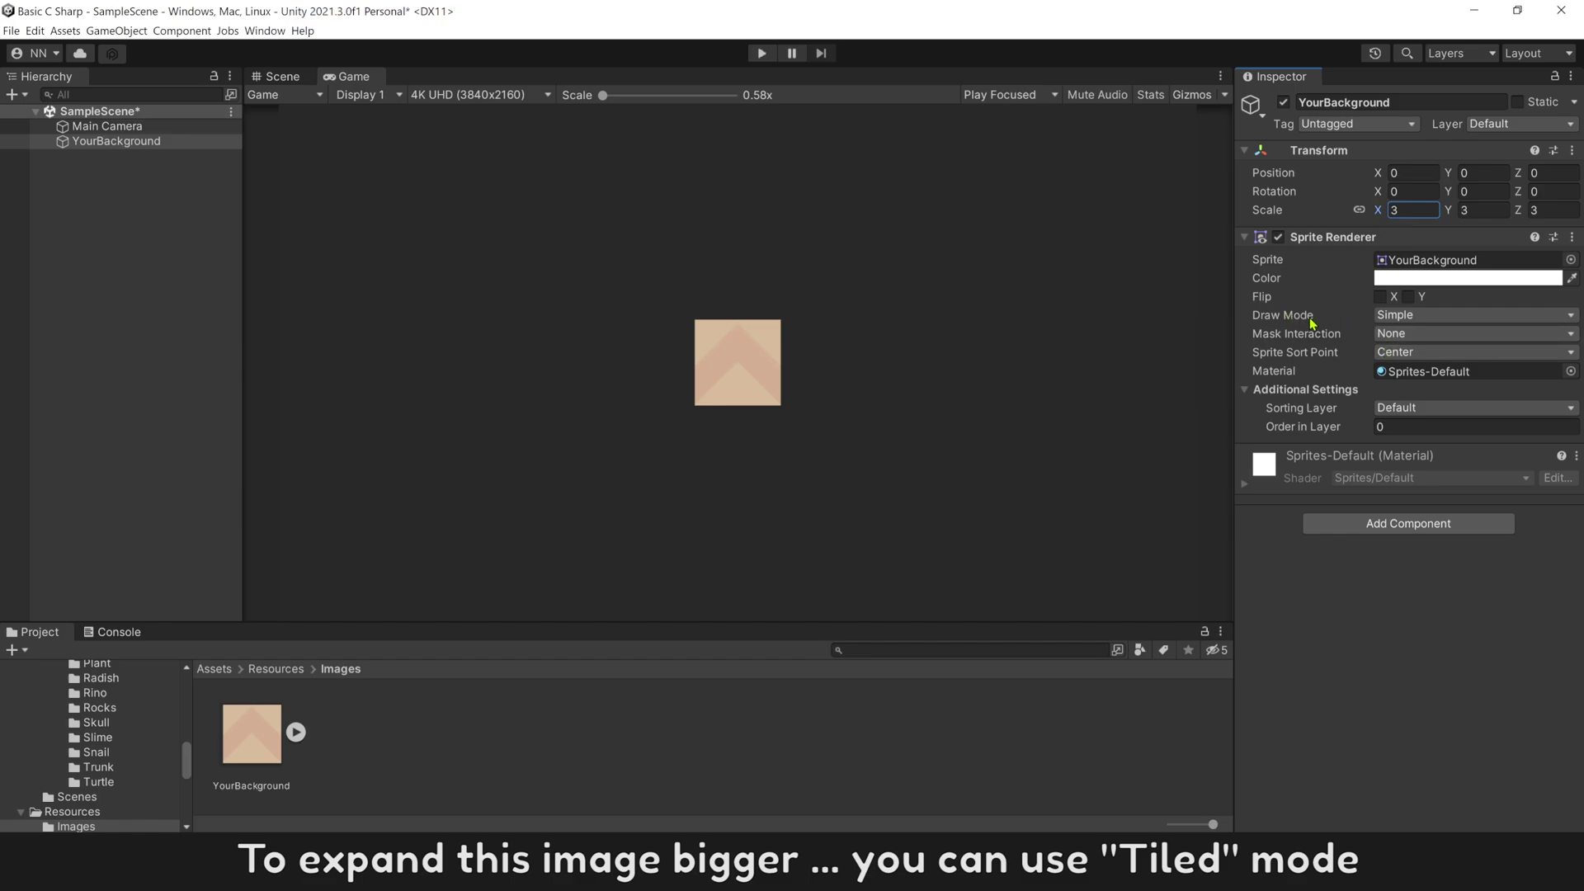
{"action": "left_click", "coordinate": [1413, 316]}
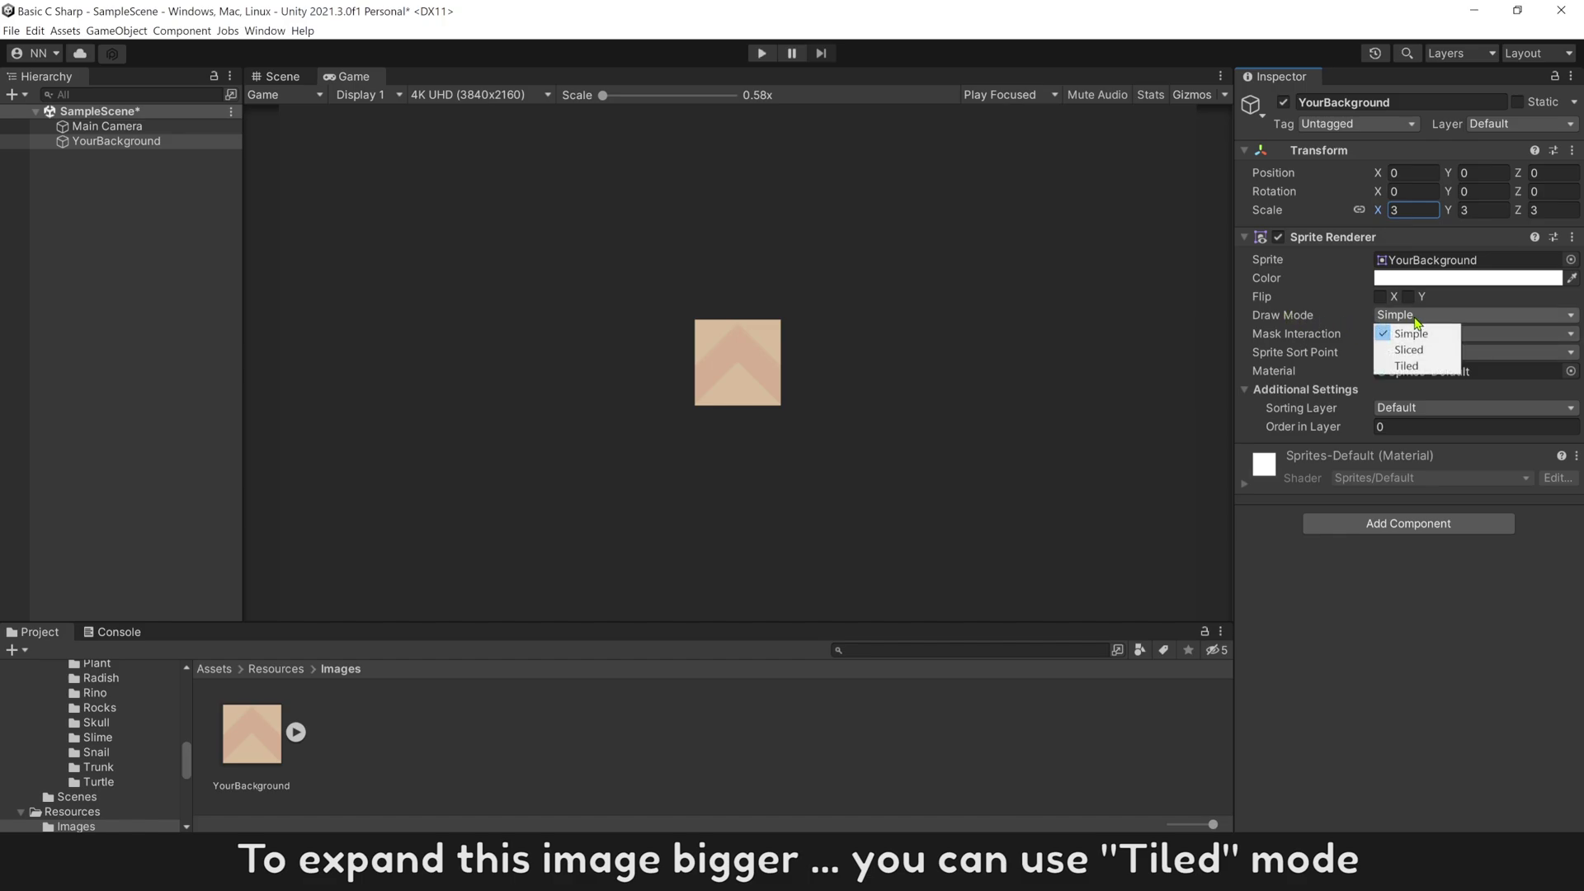
{"action": "left_click", "coordinate": [1425, 368]}
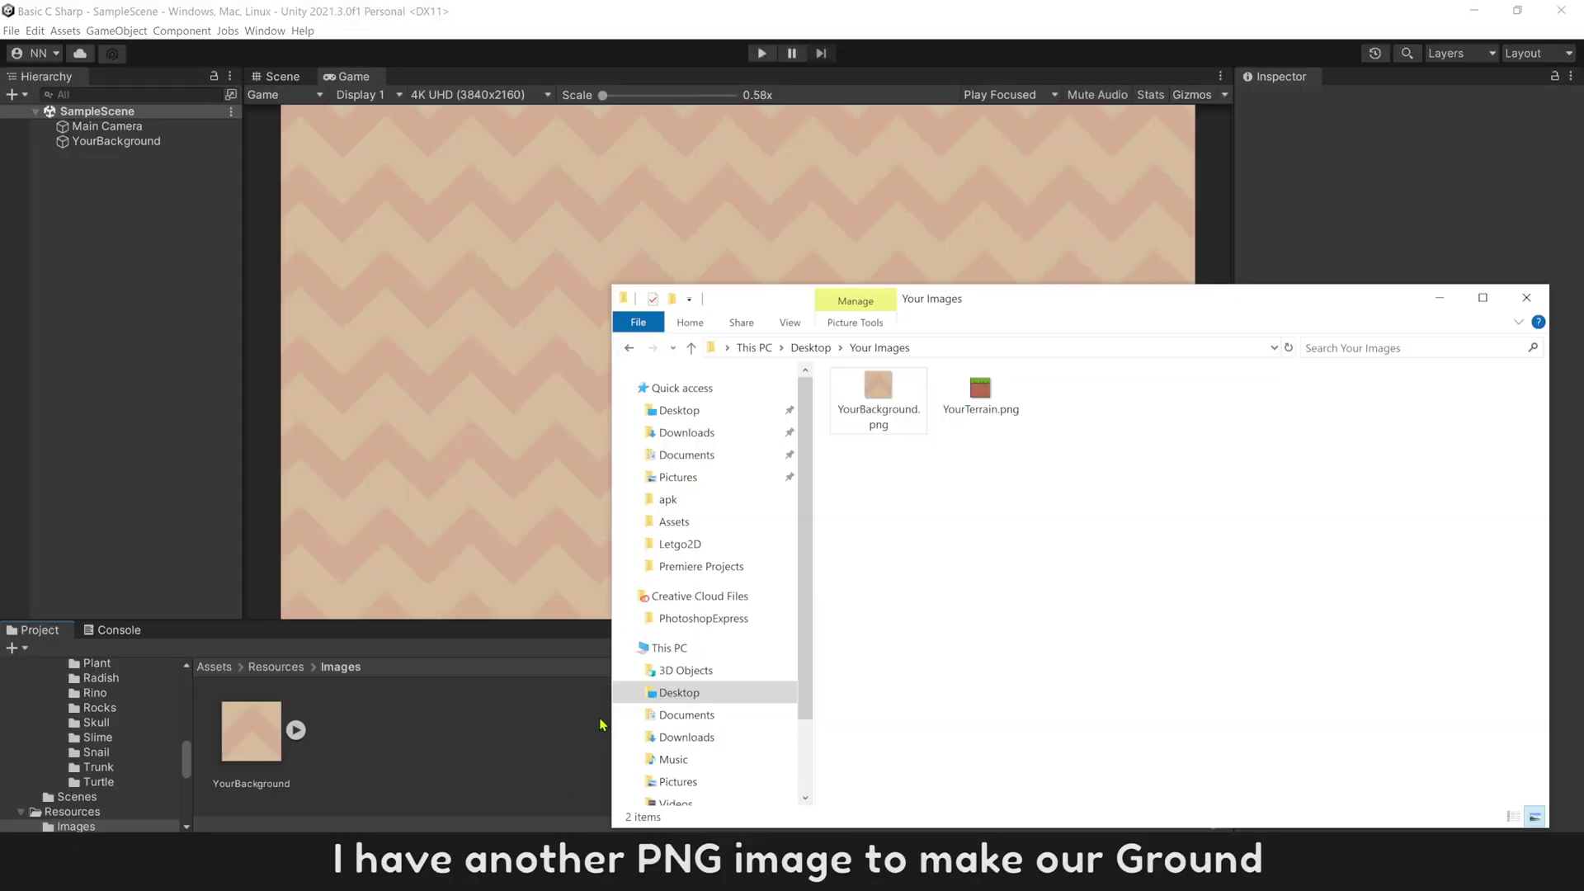
Import YourTerrain.png into Images as a repeating Sprite, max size 64, Normal Quality compression.
{"action": "left_click", "coordinate": [982, 408]}
{"action": "left_click_drag", "start_coordinate": [984, 406], "coordinate": [433, 751]}
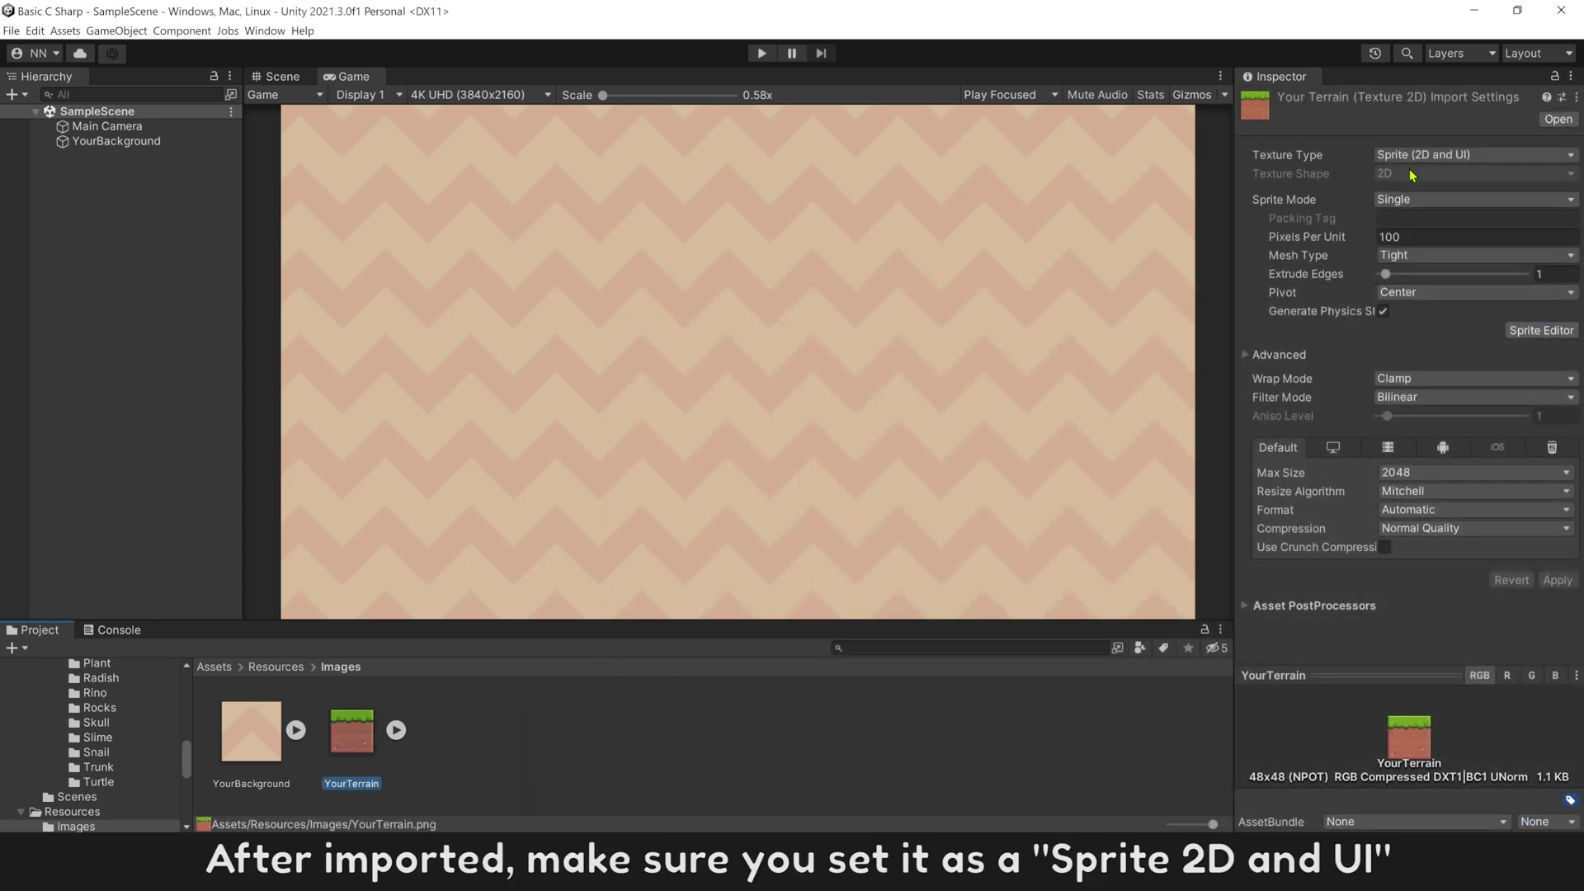
{"action": "left_click", "coordinate": [1412, 156]}
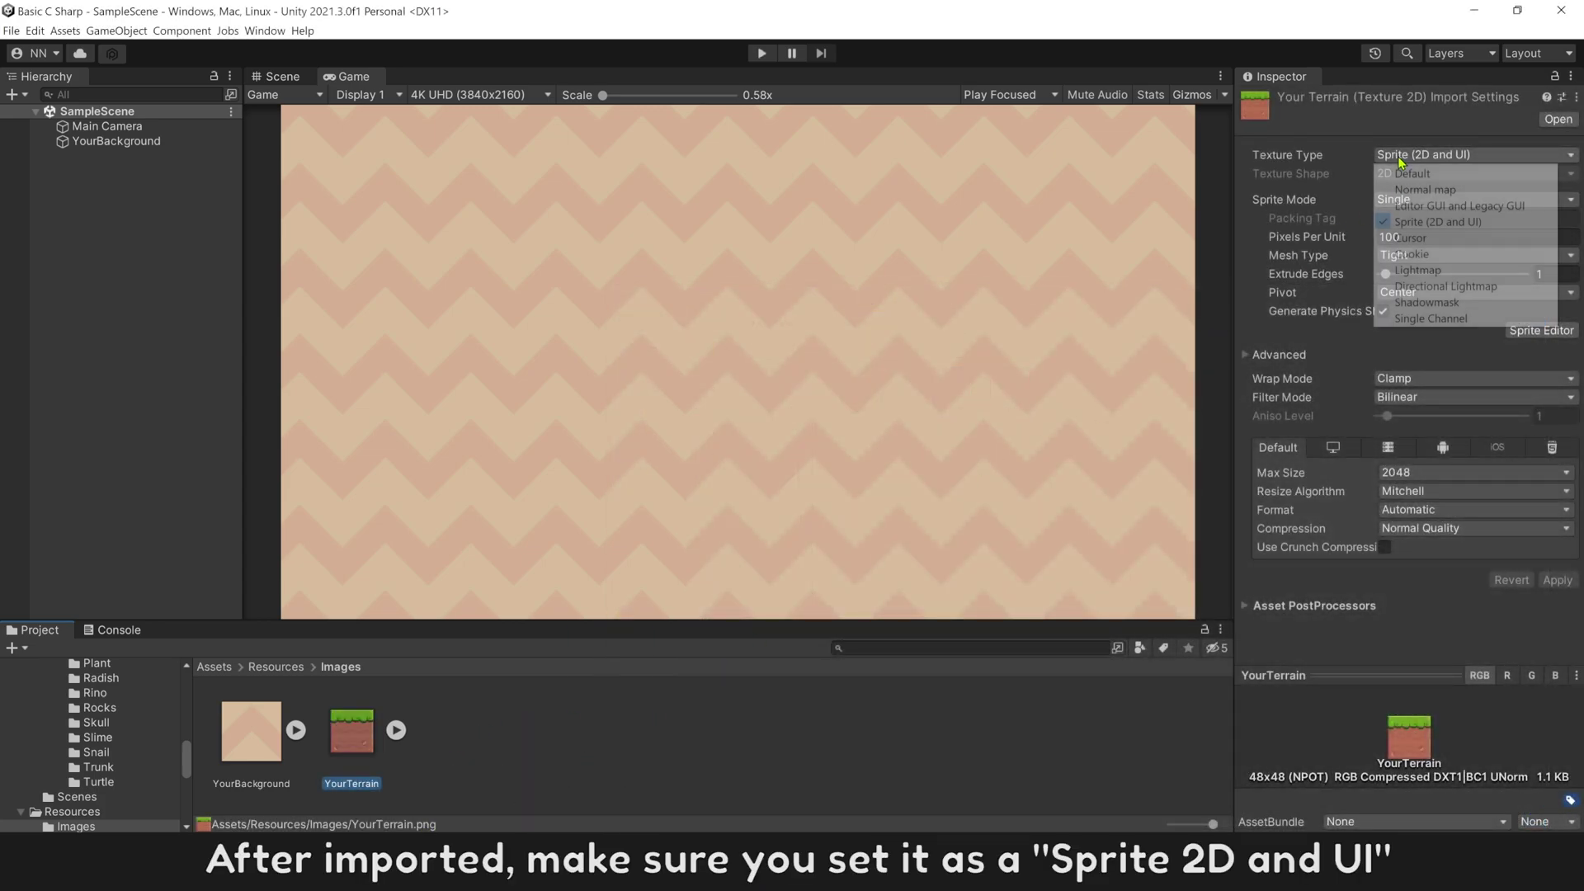
{"action": "left_click", "coordinate": [1430, 223]}
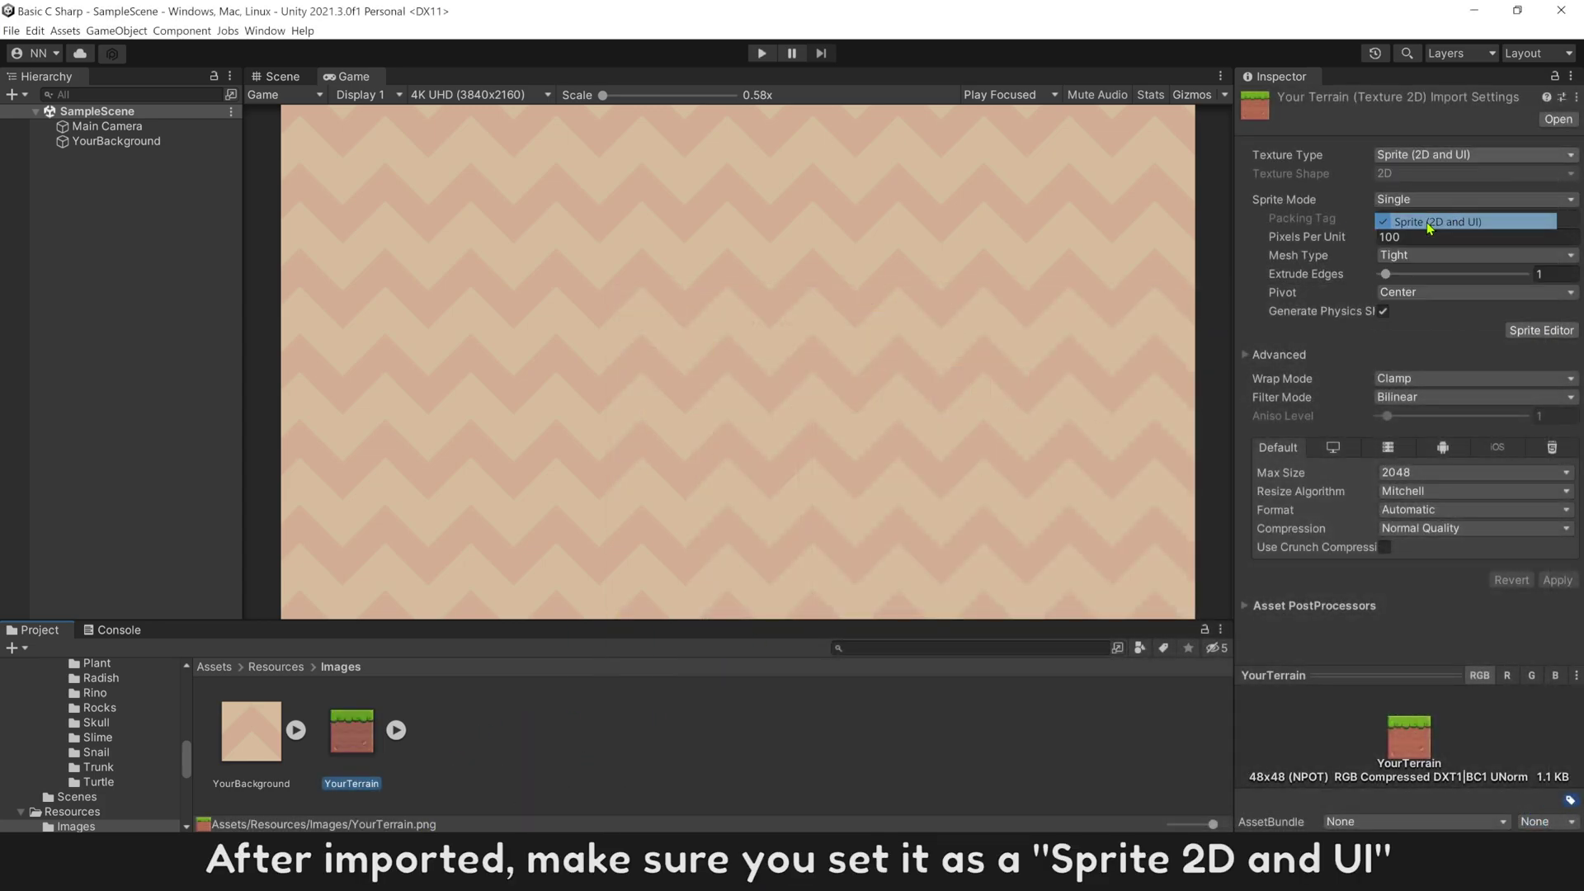
{"action": "left_click", "coordinate": [1425, 382]}
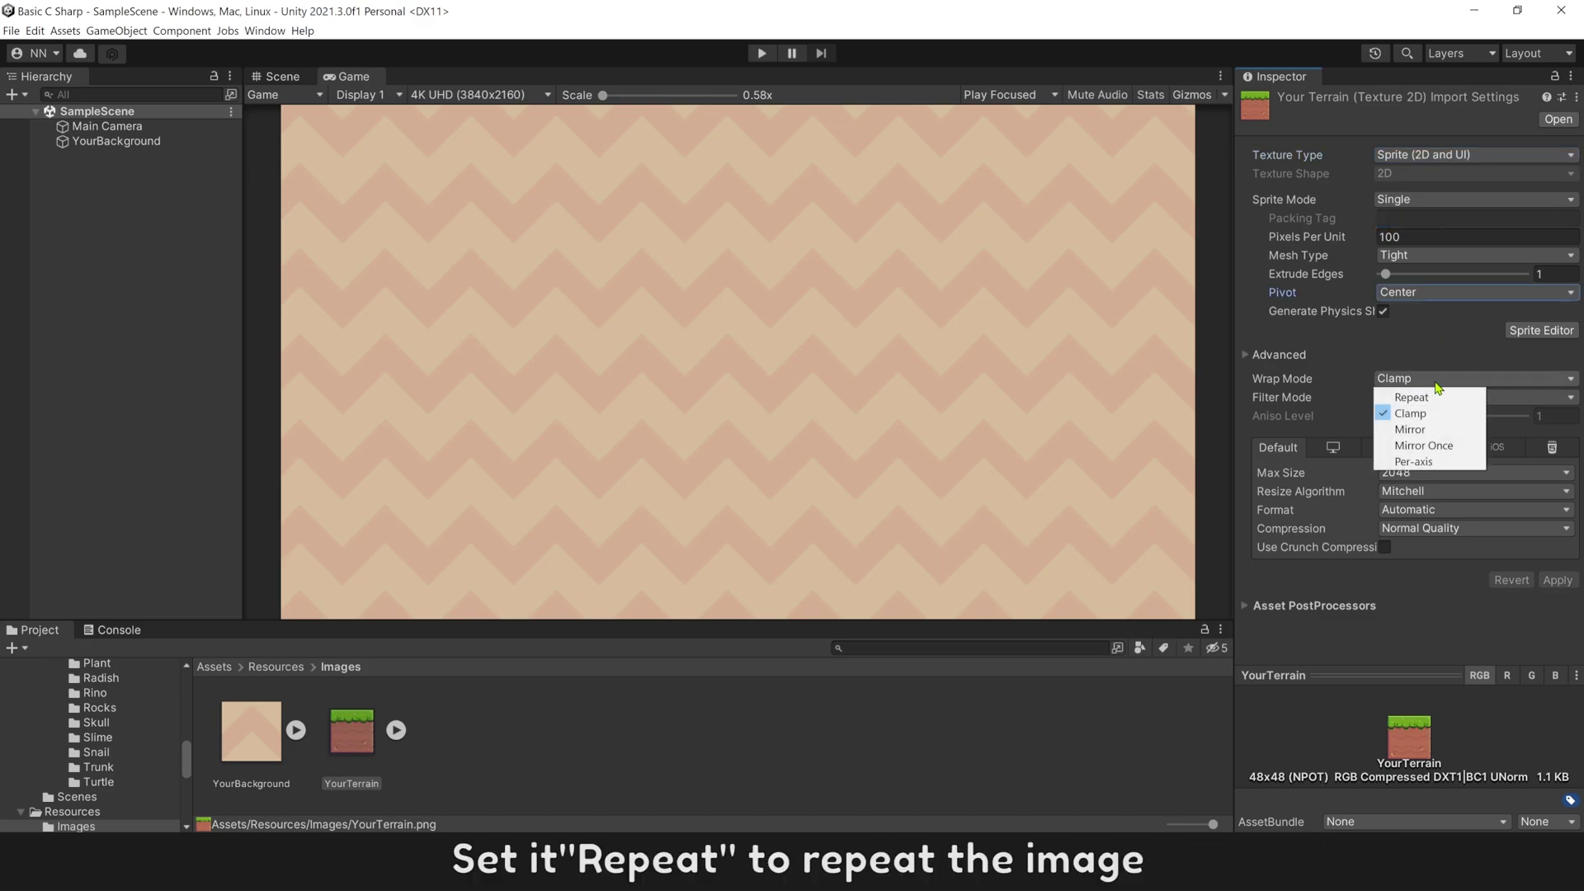
{"action": "left_click", "coordinate": [1420, 400]}
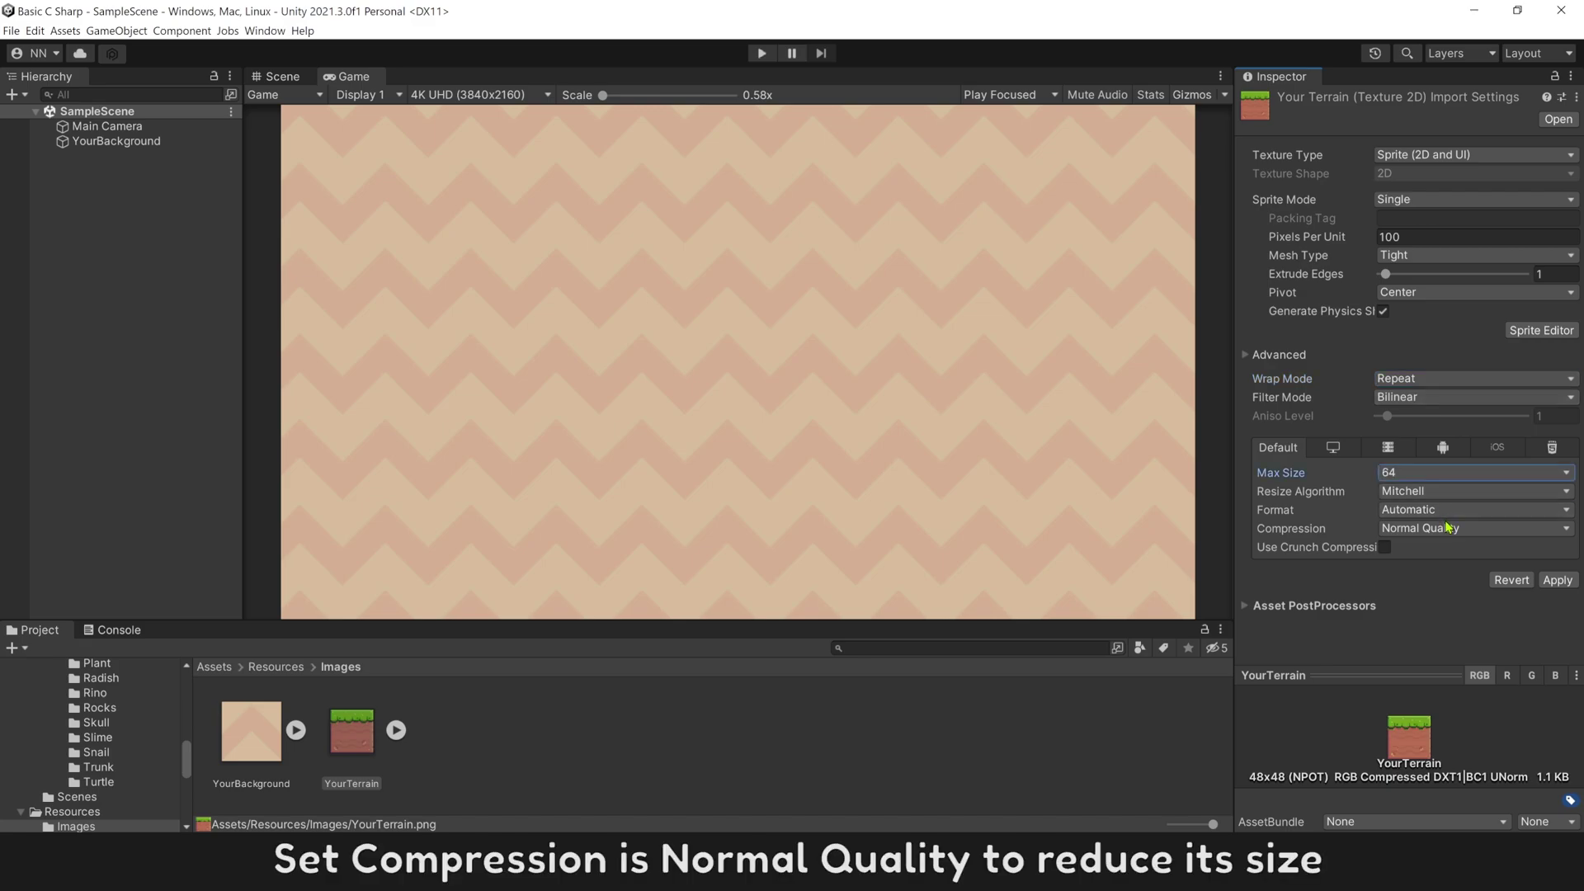
{"action": "left_click", "coordinate": [1453, 528]}
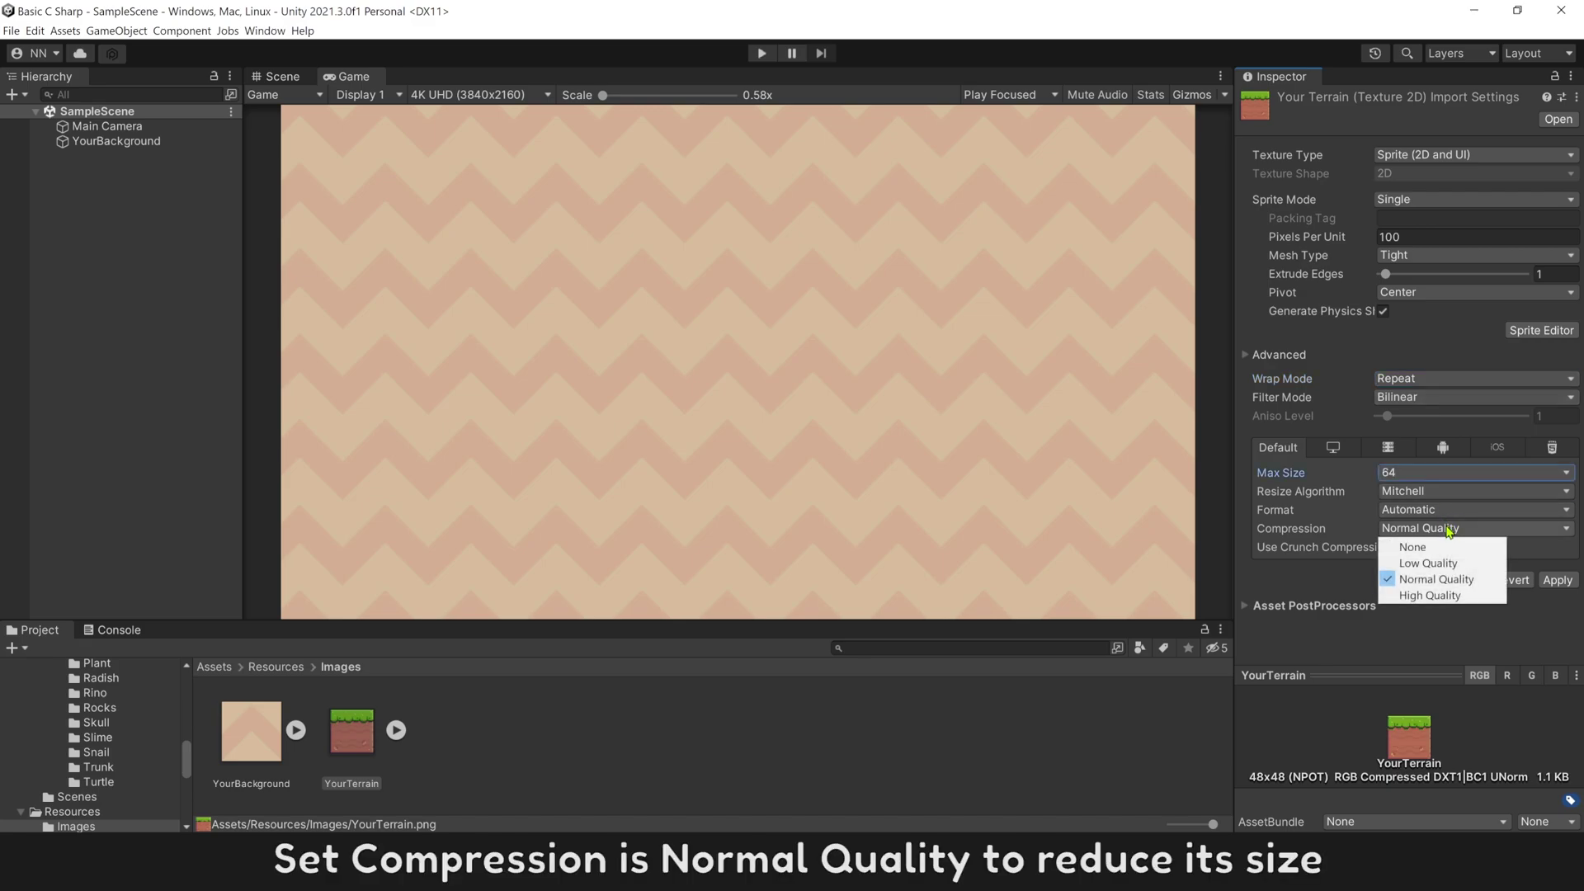
{"action": "left_click", "coordinate": [1302, 584]}
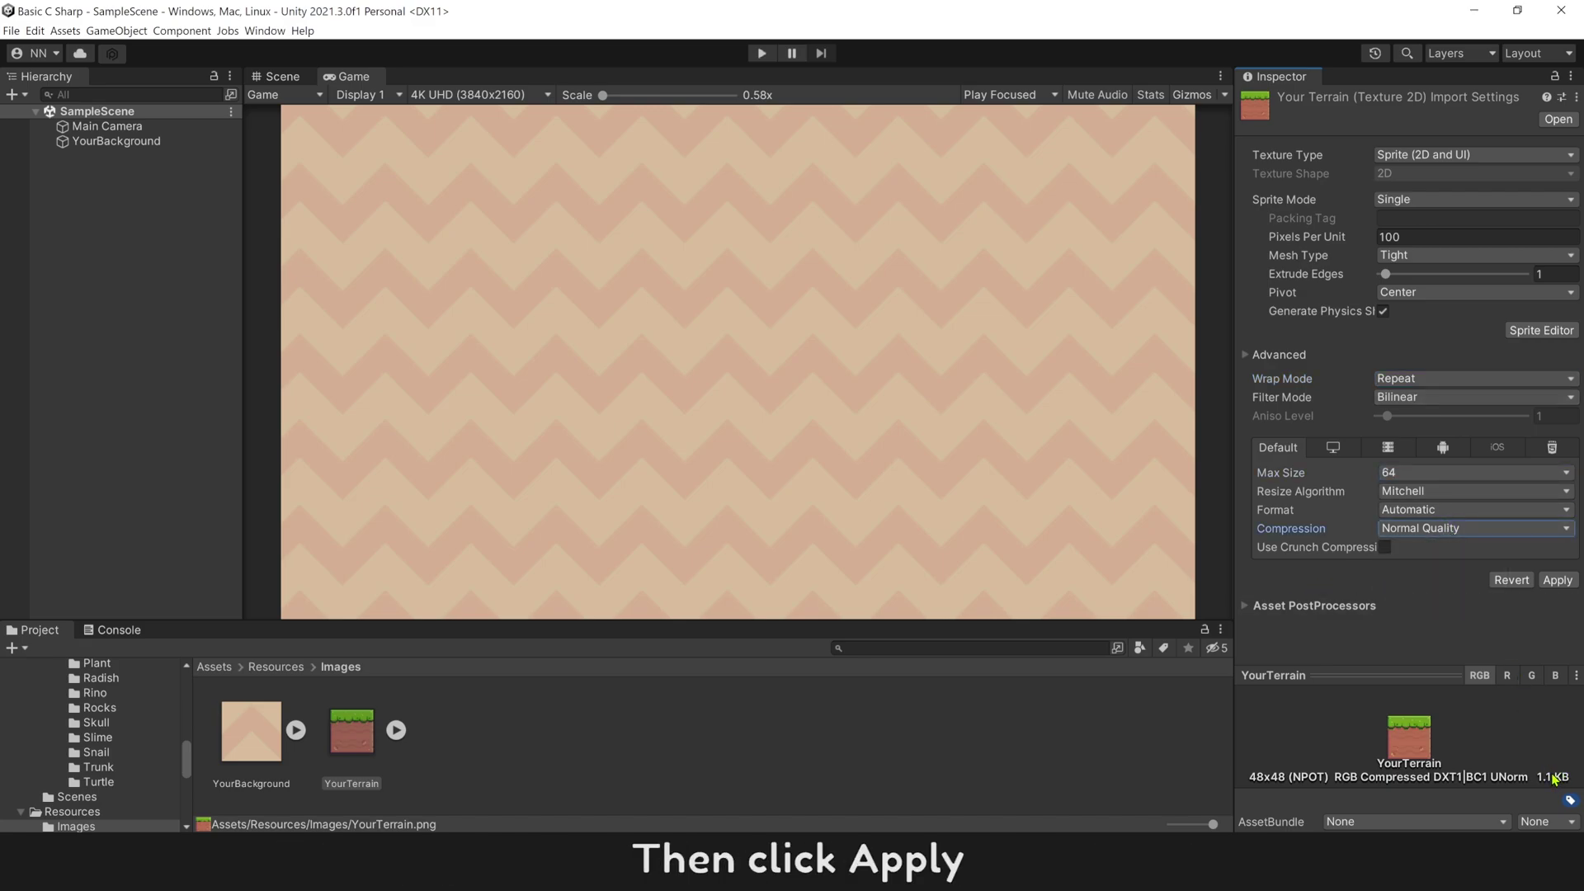
{"action": "left_click", "coordinate": [1559, 581]}
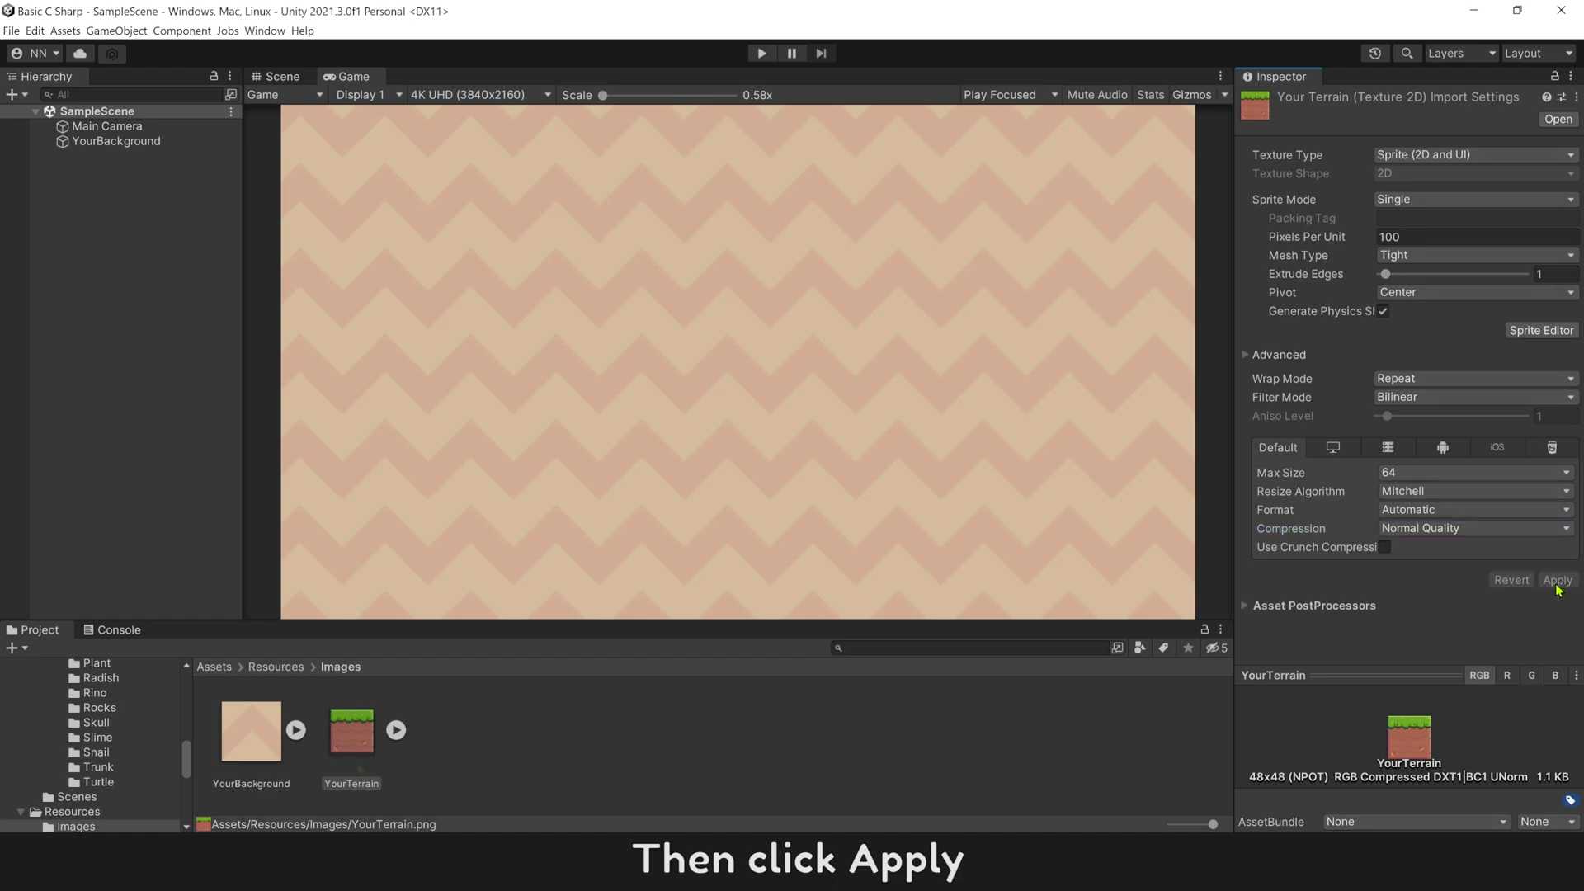
Add the YourTerrain sprite to the Hierarchy with linked Transform scale set to 4.
{"action": "left_click", "coordinate": [356, 748]}
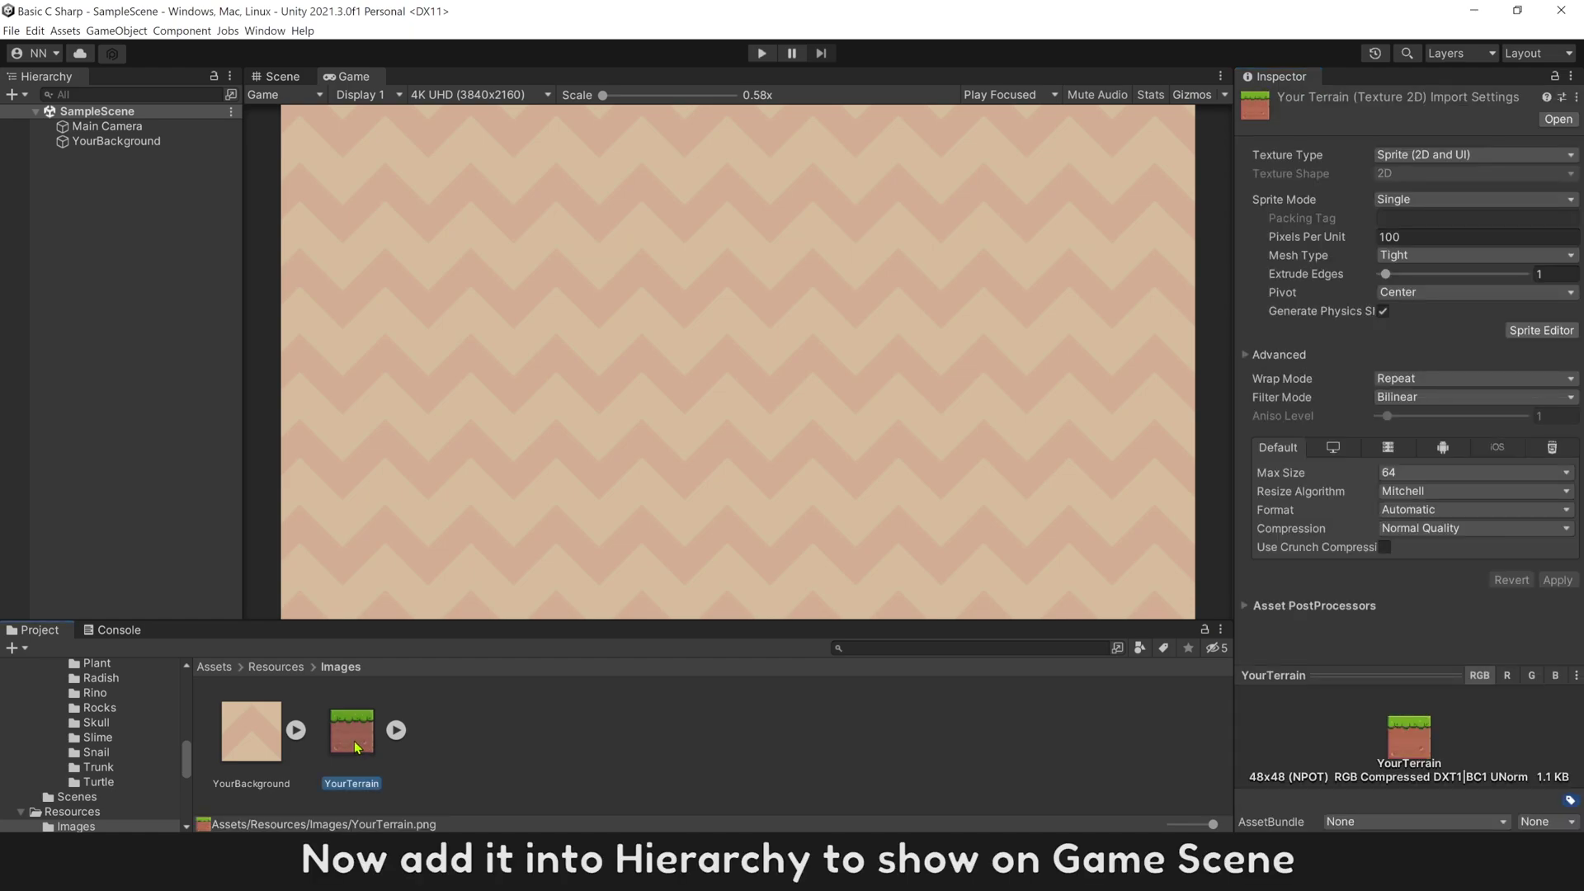
{"action": "left_click_drag", "start_coordinate": [360, 753], "coordinate": [138, 453]}
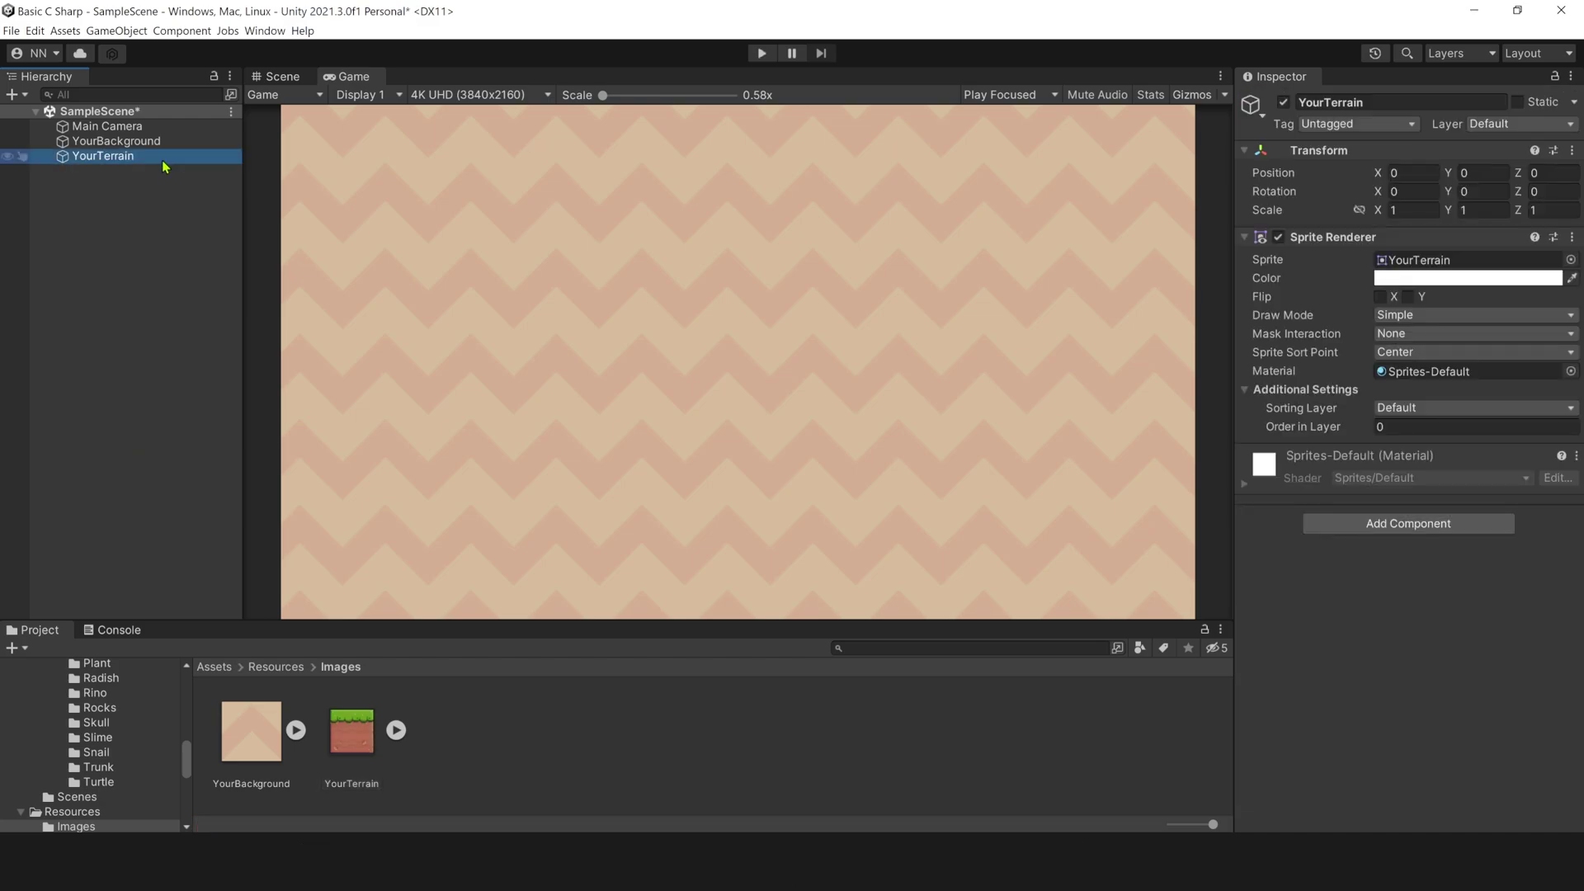
{"action": "left_click", "coordinate": [1359, 210]}
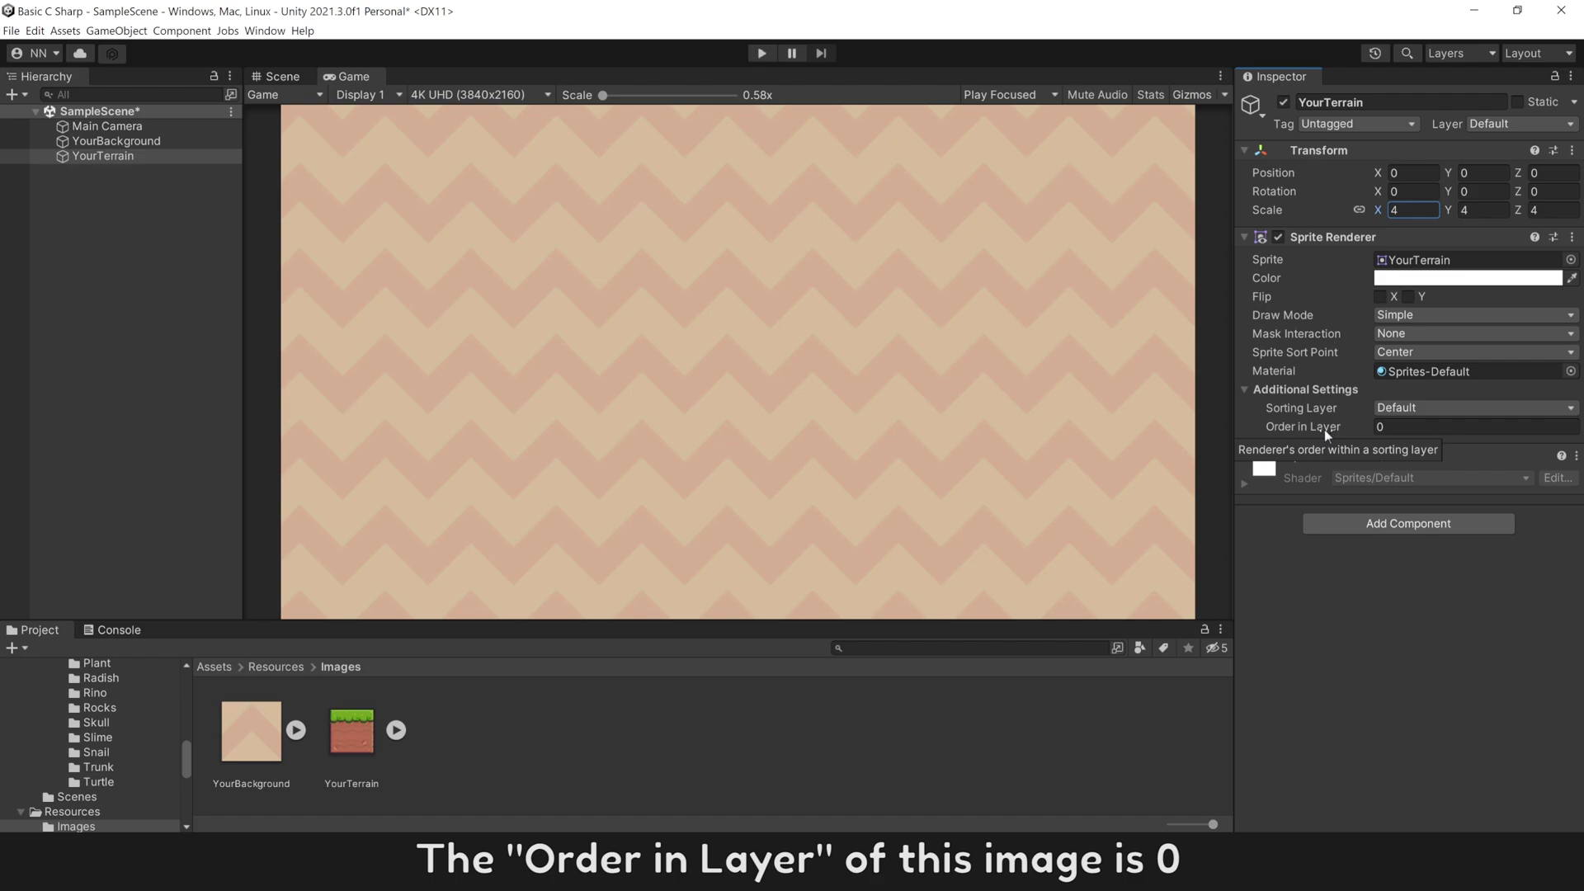
{"action": "left_click", "coordinate": [1394, 425]}
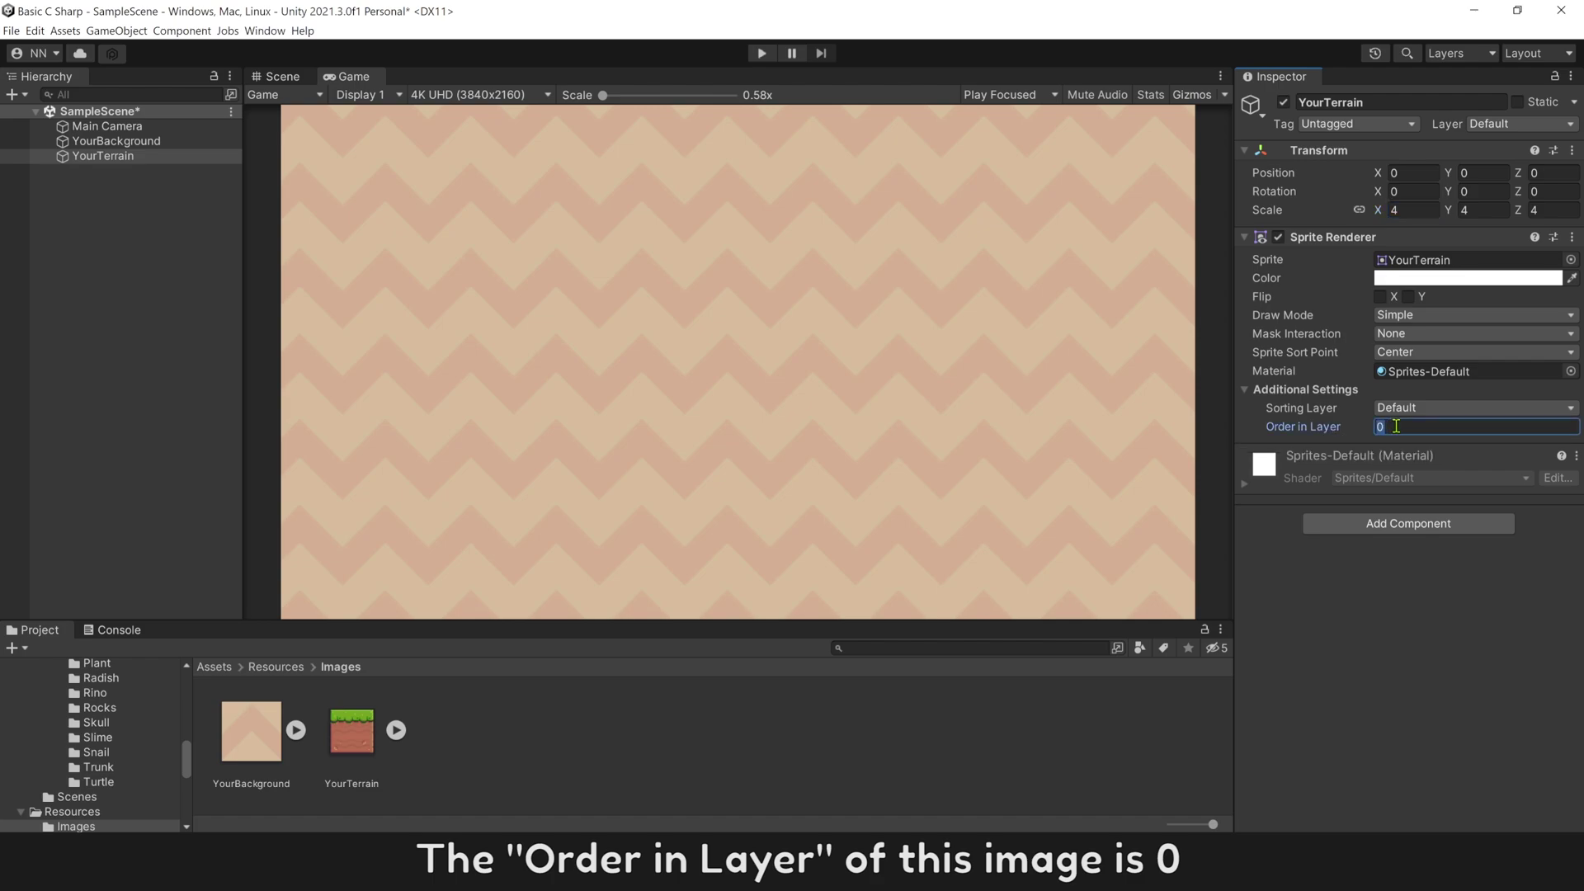
Set YourBackground's Sprite Renderer Order in Layer to -1.
{"action": "left_click", "coordinate": [128, 145]}
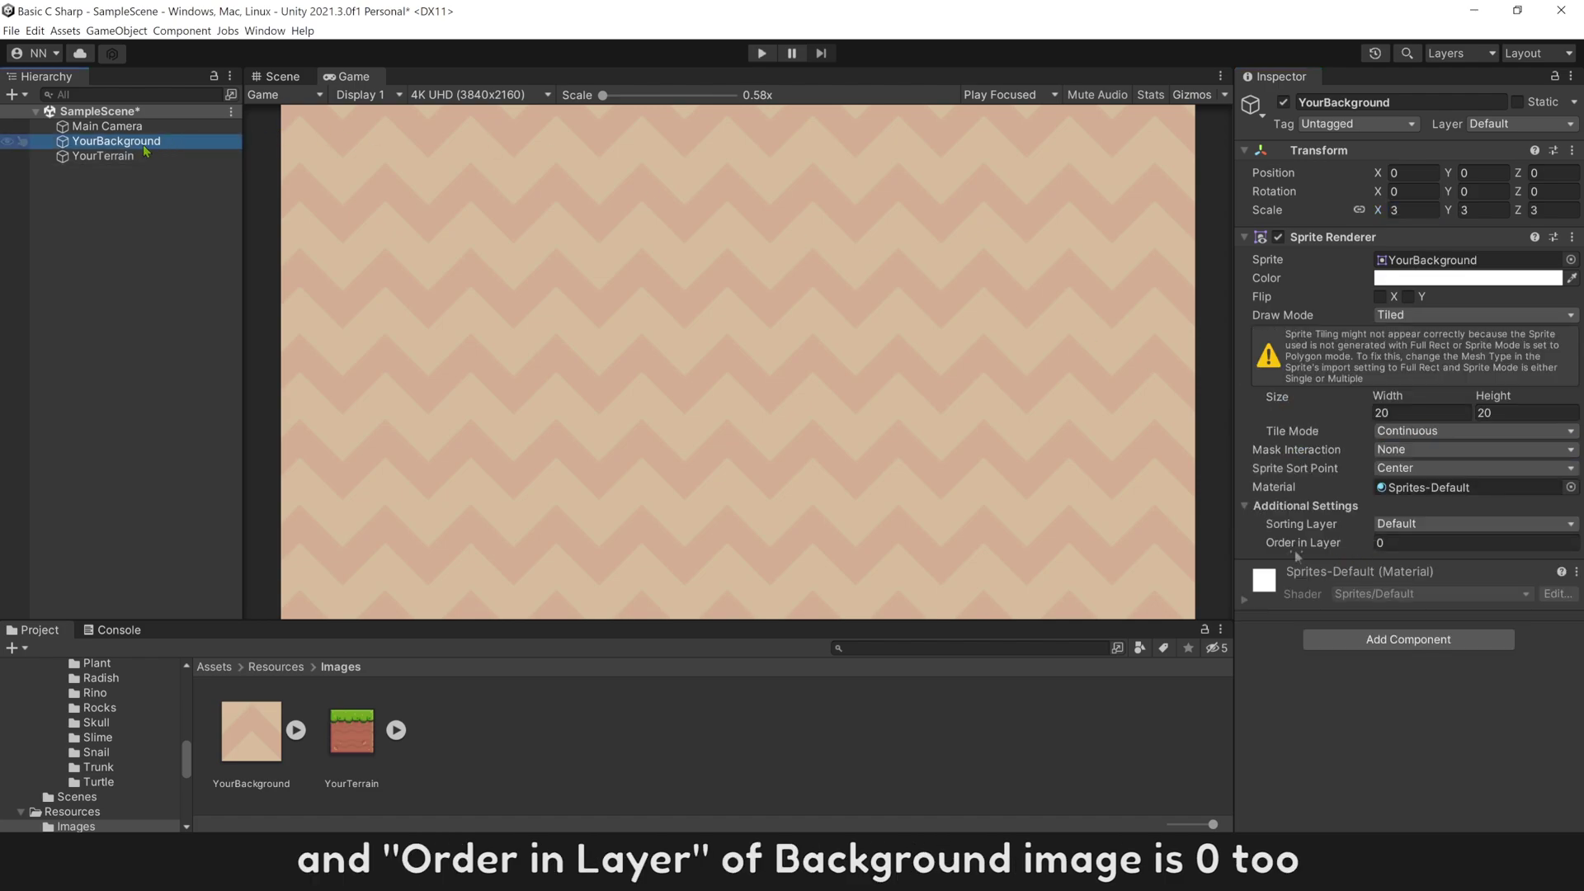
{"action": "left_click", "coordinate": [1399, 544]}
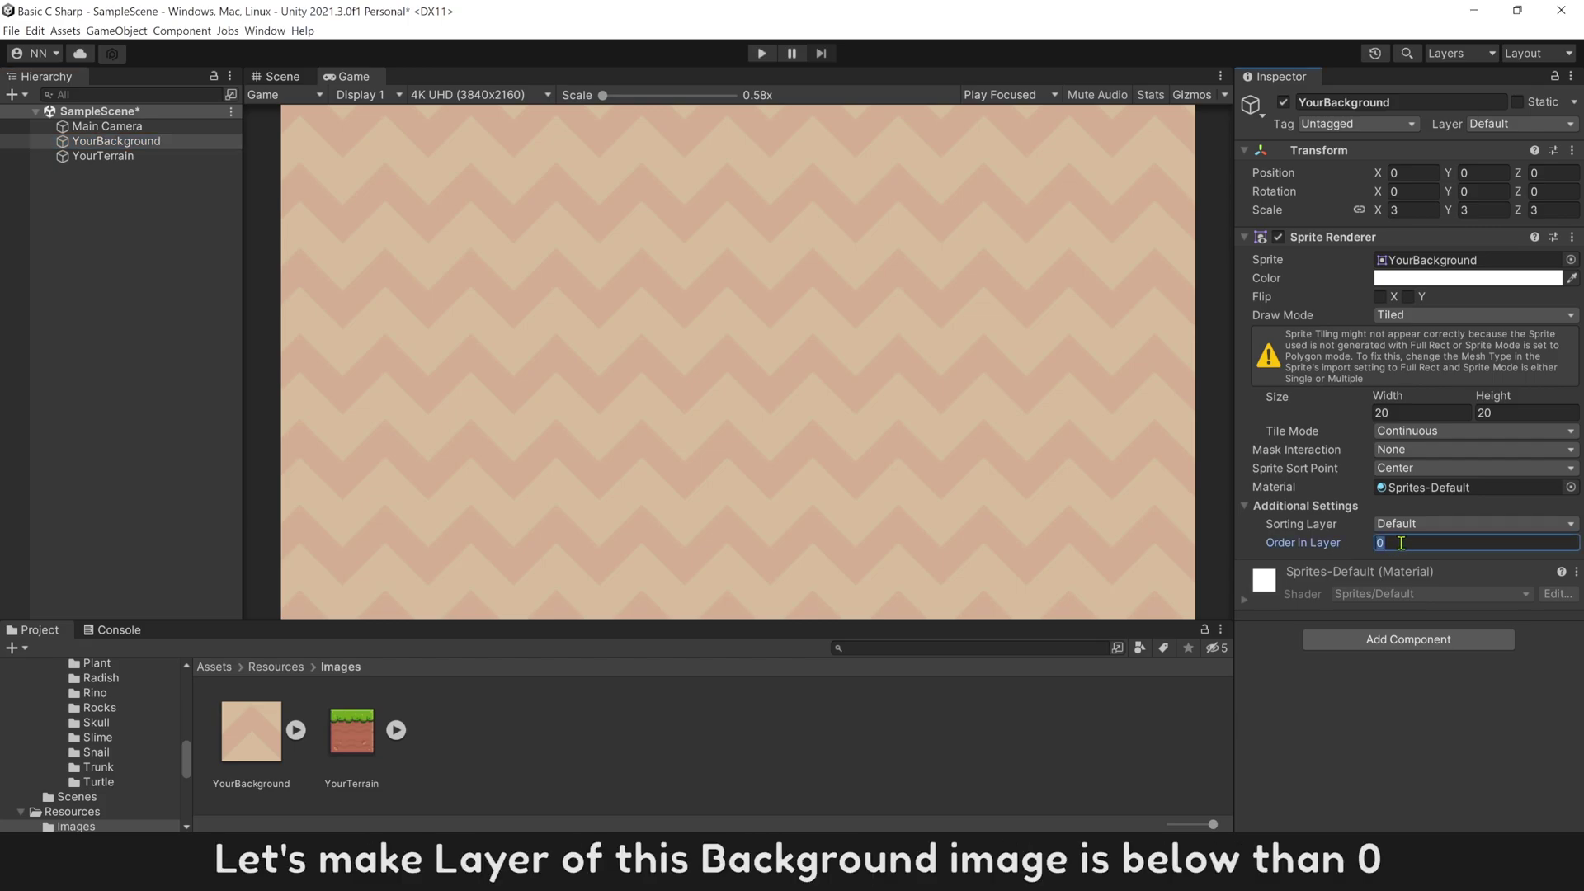
{"action": "type", "text": "-1"}
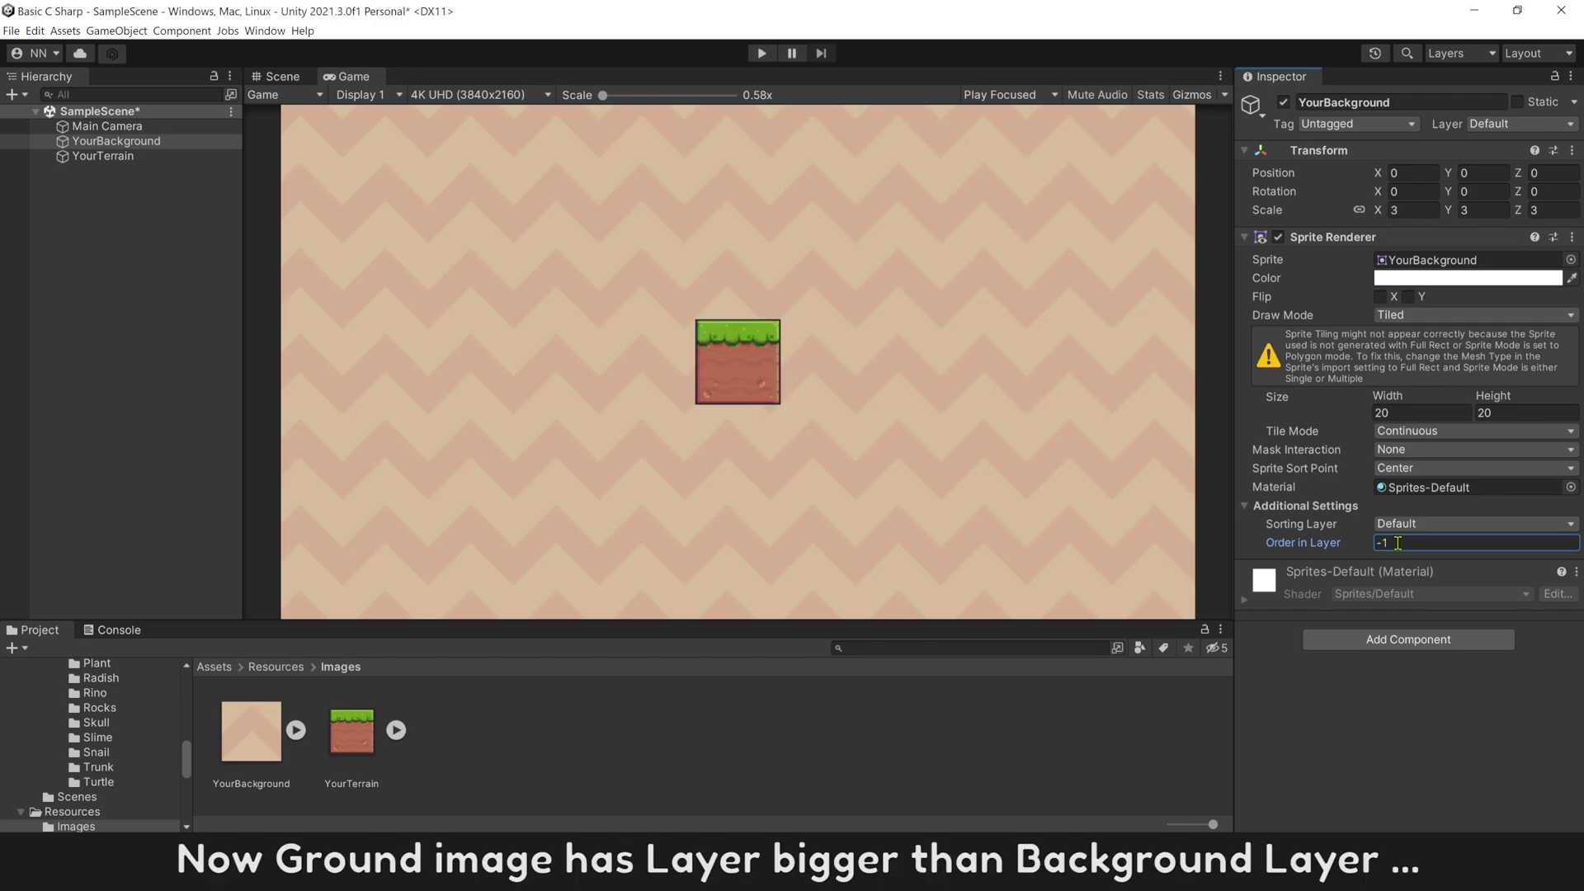
{"action": "left_click", "coordinate": [886, 460]}
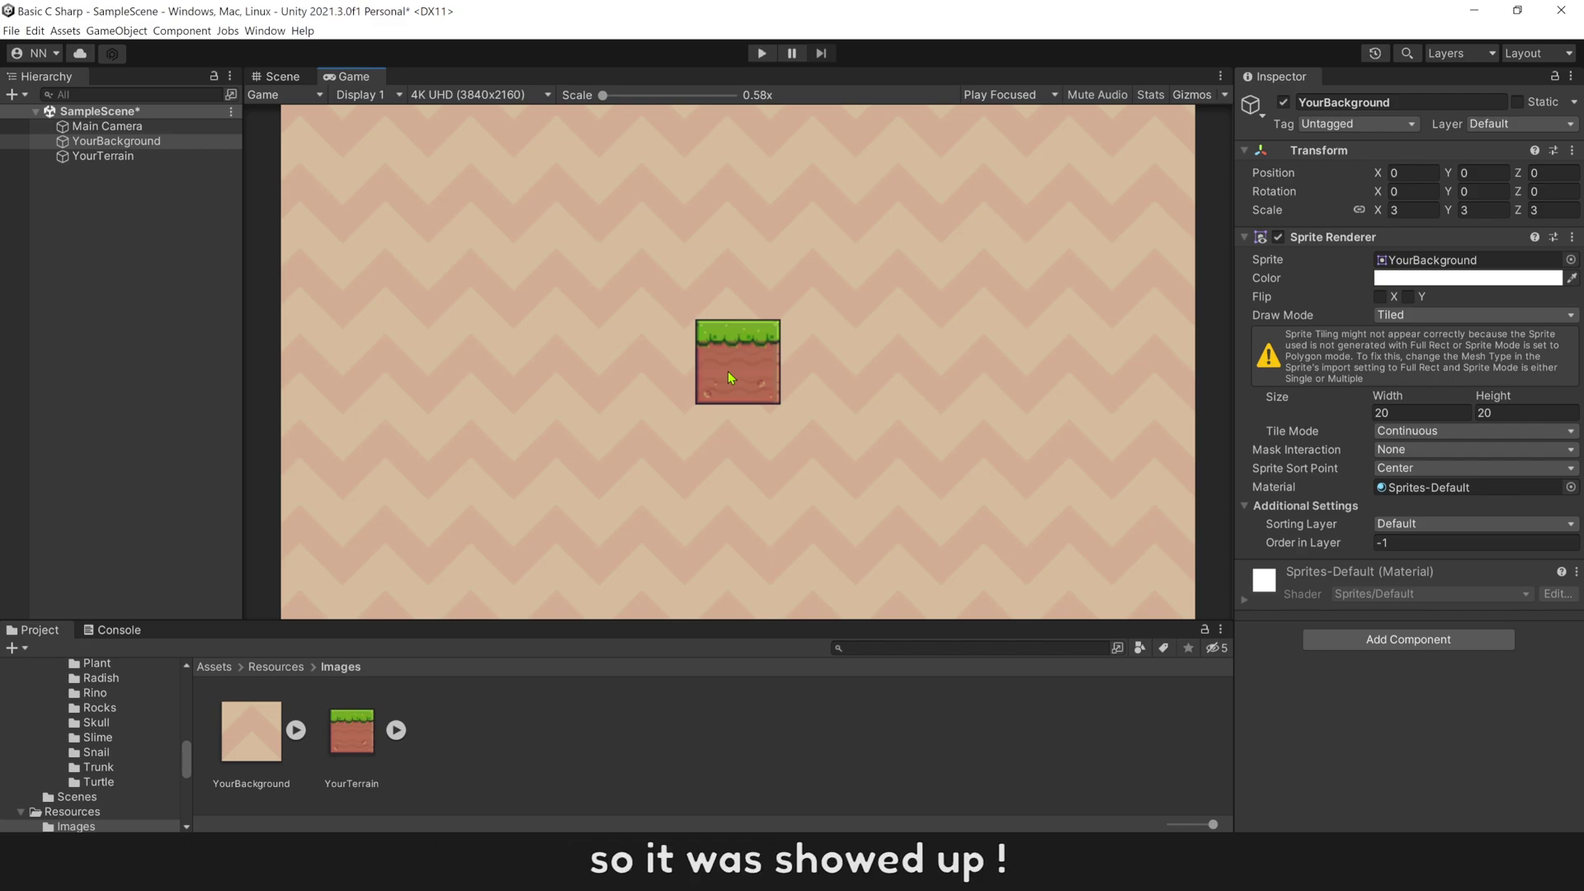
Set YourTerrain's scale to 2.
{"action": "left_click", "coordinate": [103, 156]}
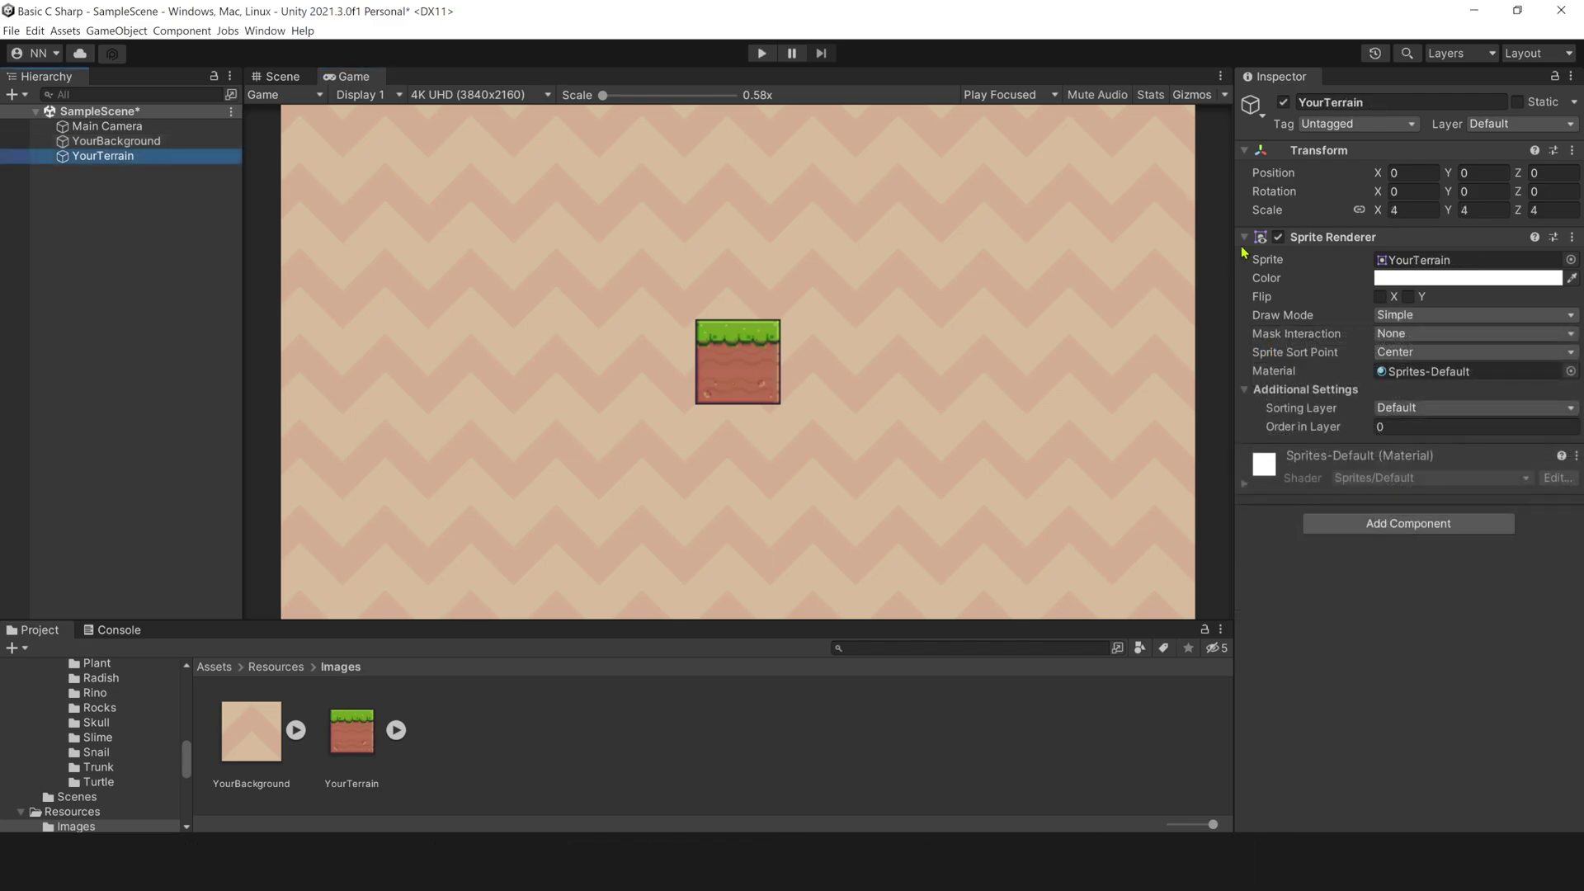
{"action": "left_click", "coordinate": [1413, 212]}
{"action": "type", "text": "2"}
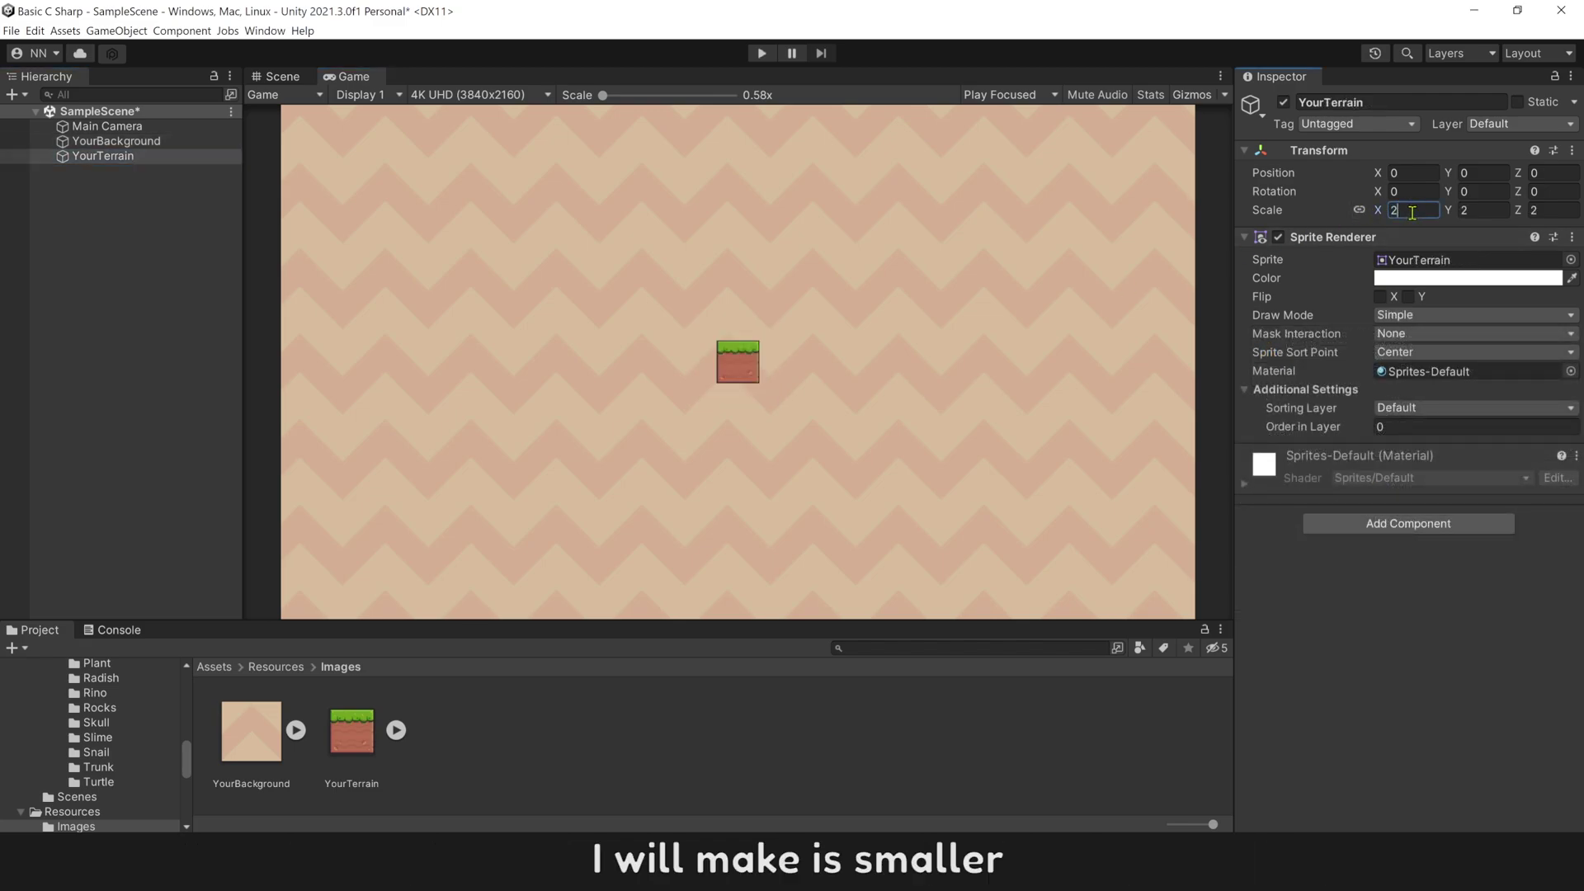
Make YourTerrain a Tiled sprite 20 wide and lower it to Y -3.09.
{"action": "left_click", "coordinate": [1413, 324]}
{"action": "left_click", "coordinate": [1416, 368]}
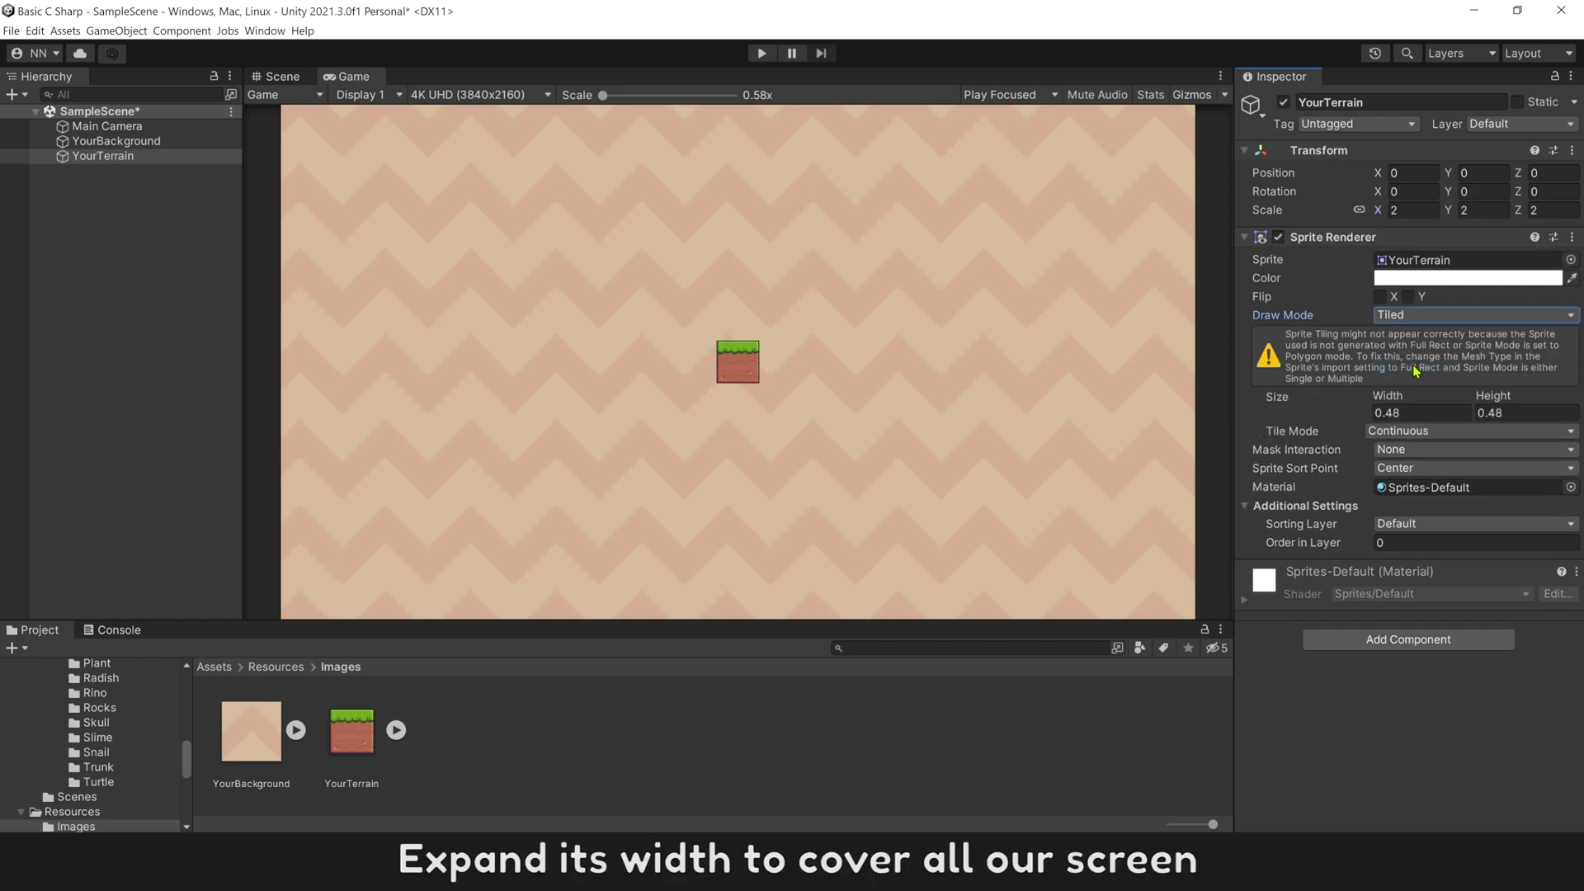
{"action": "left_click_drag", "start_coordinate": [1394, 397], "coordinate": [1562, 401]}
{"action": "left_click", "coordinate": [1428, 413]}
{"action": "type", "text": "20"}
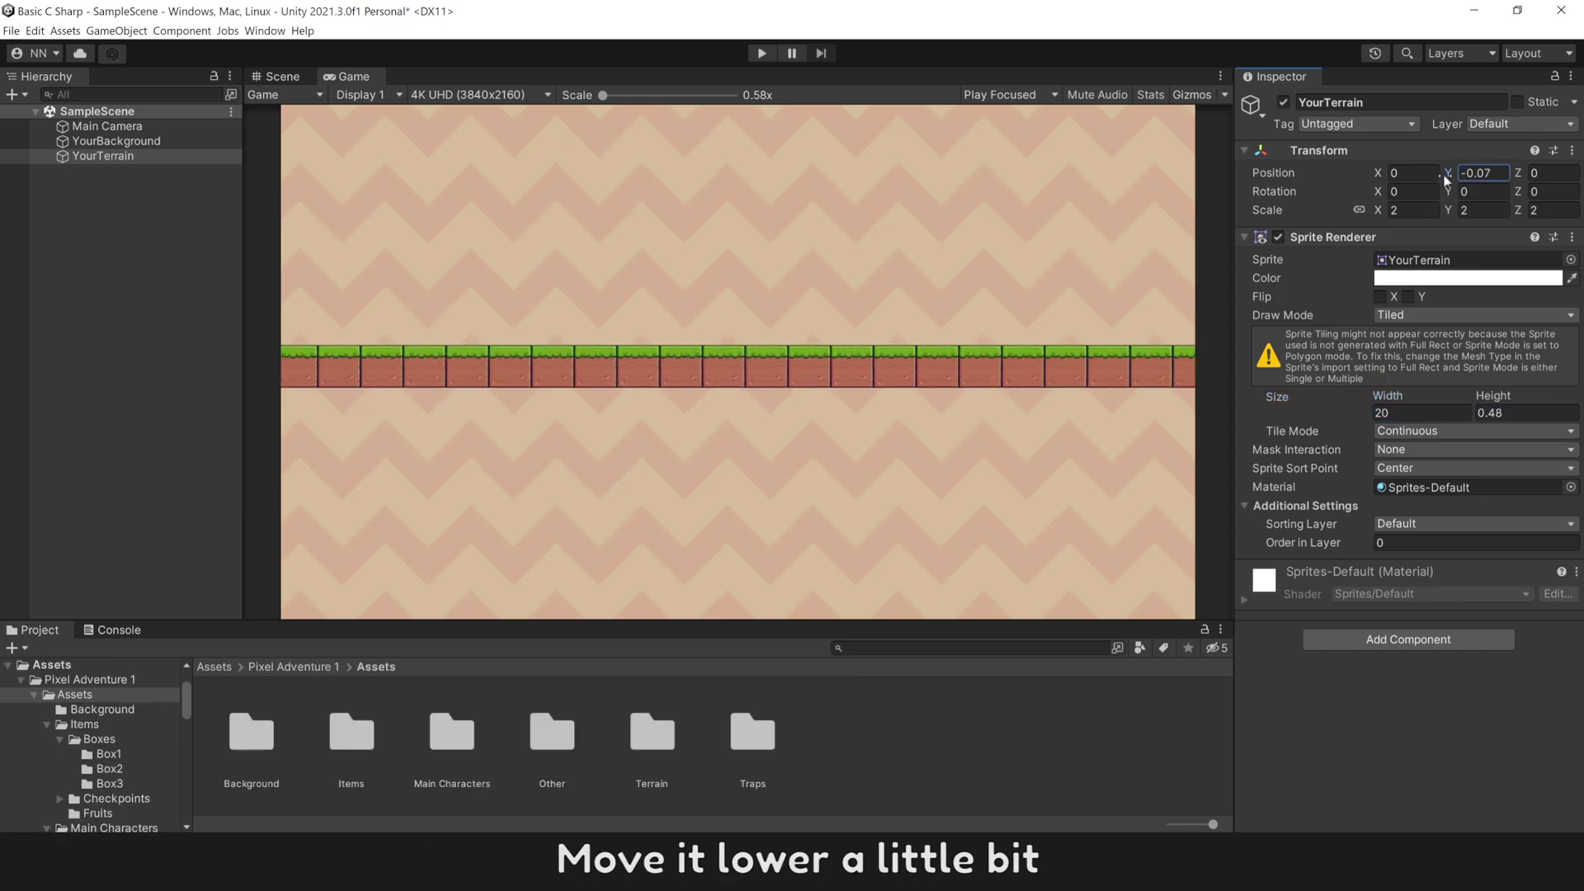
{"action": "left_click_drag", "start_coordinate": [1448, 175], "coordinate": [1363, 197]}
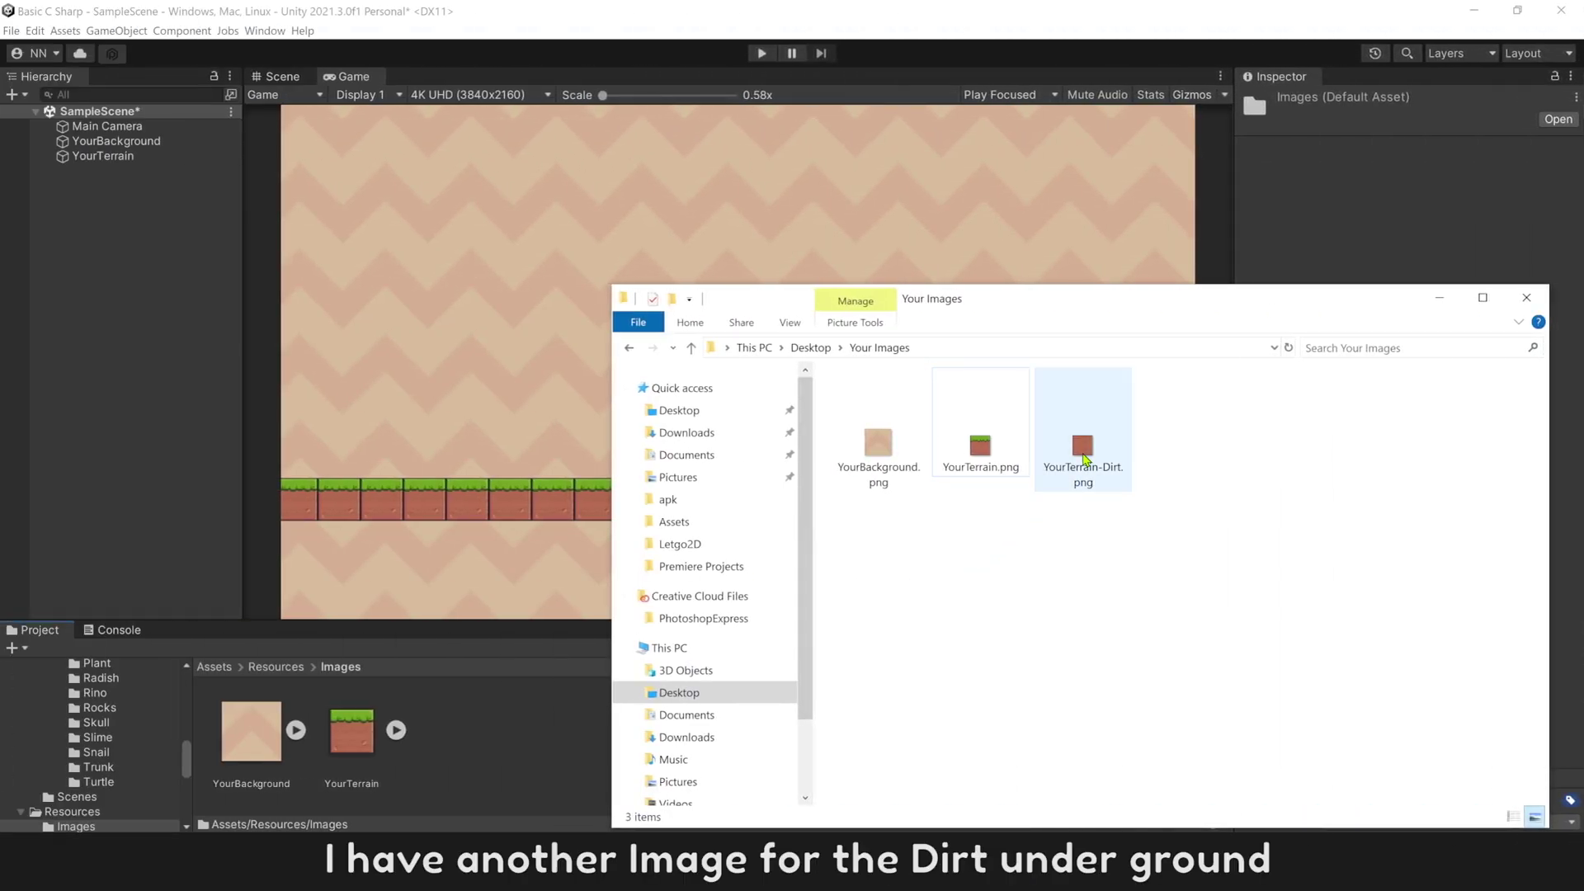
Import YourTerrain-Dirt.png as a repeating Sprite, max size 64, Normal Quality, and add it to the scene.
{"action": "left_click_drag", "start_coordinate": [1084, 460], "coordinate": [532, 755]}
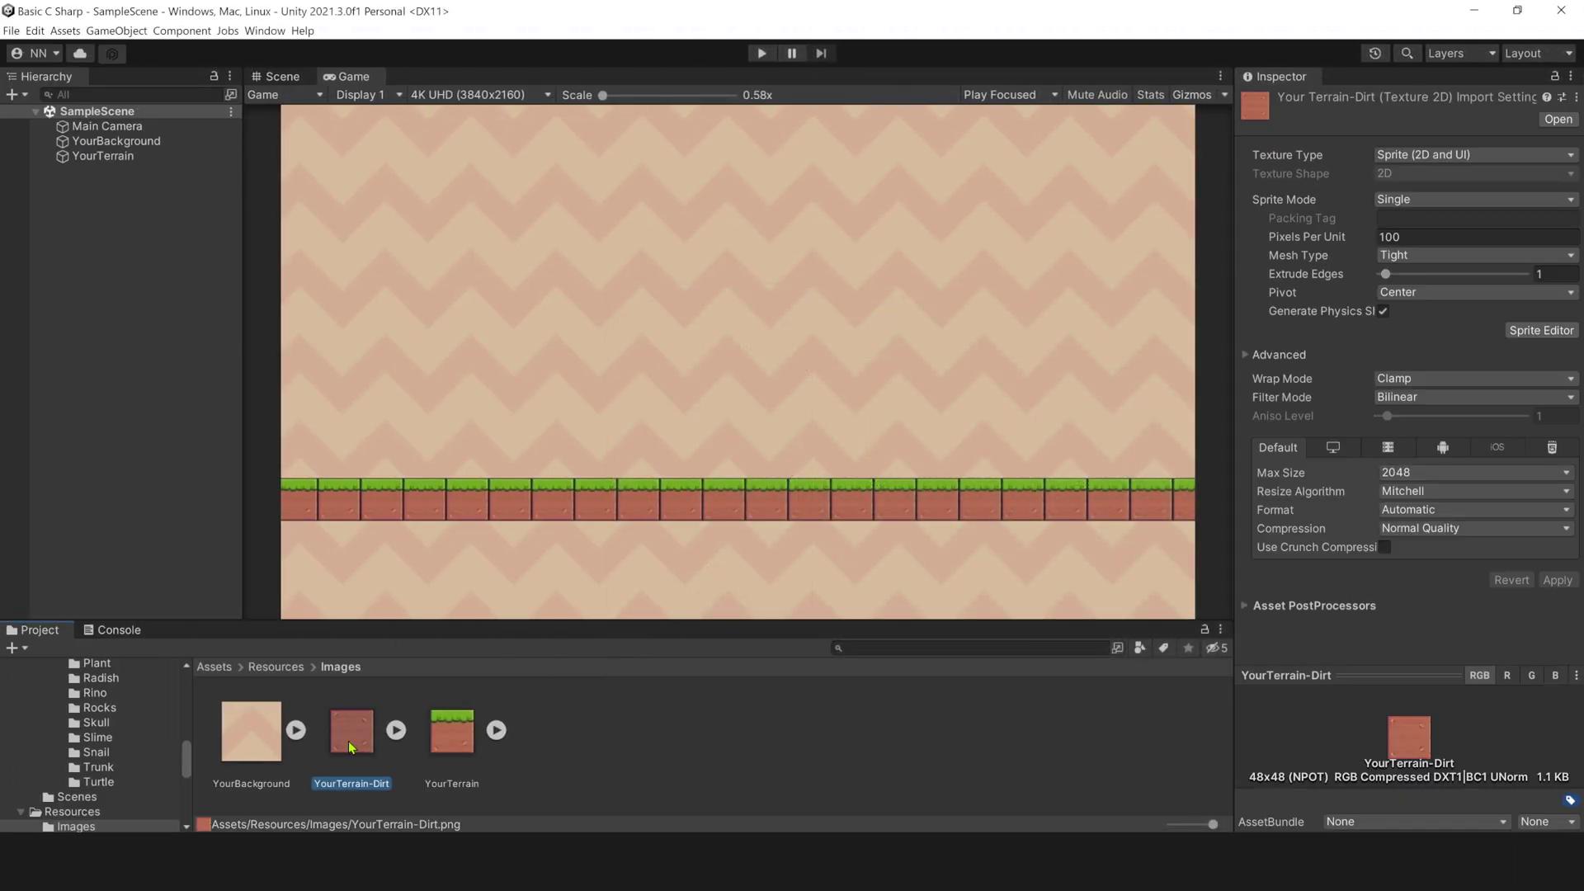
{"action": "left_click", "coordinate": [1417, 157]}
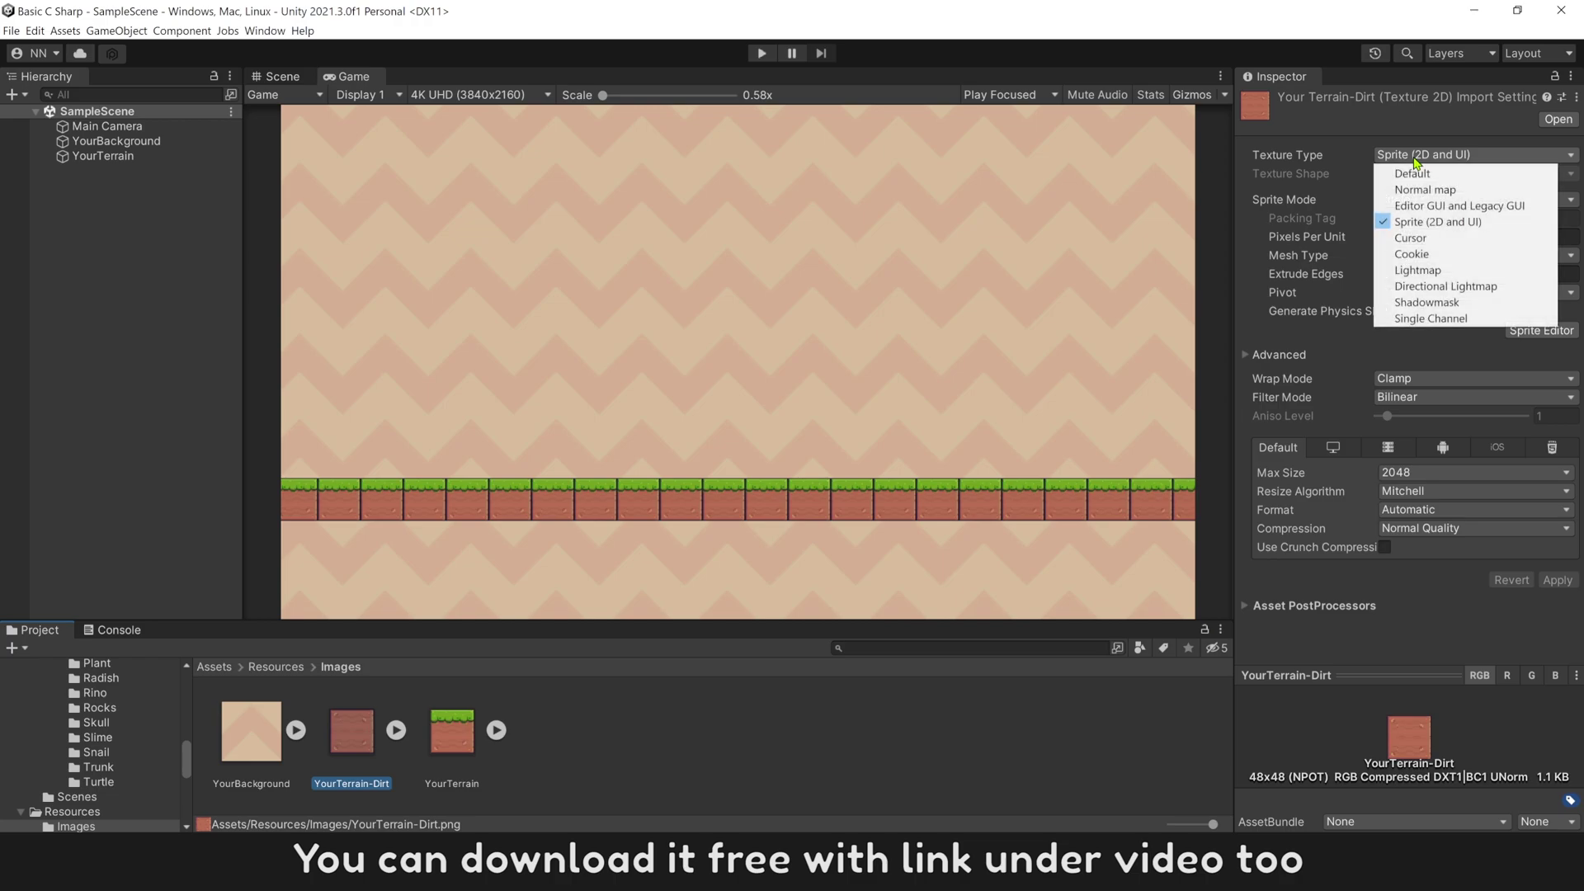
{"action": "left_click", "coordinate": [1443, 228]}
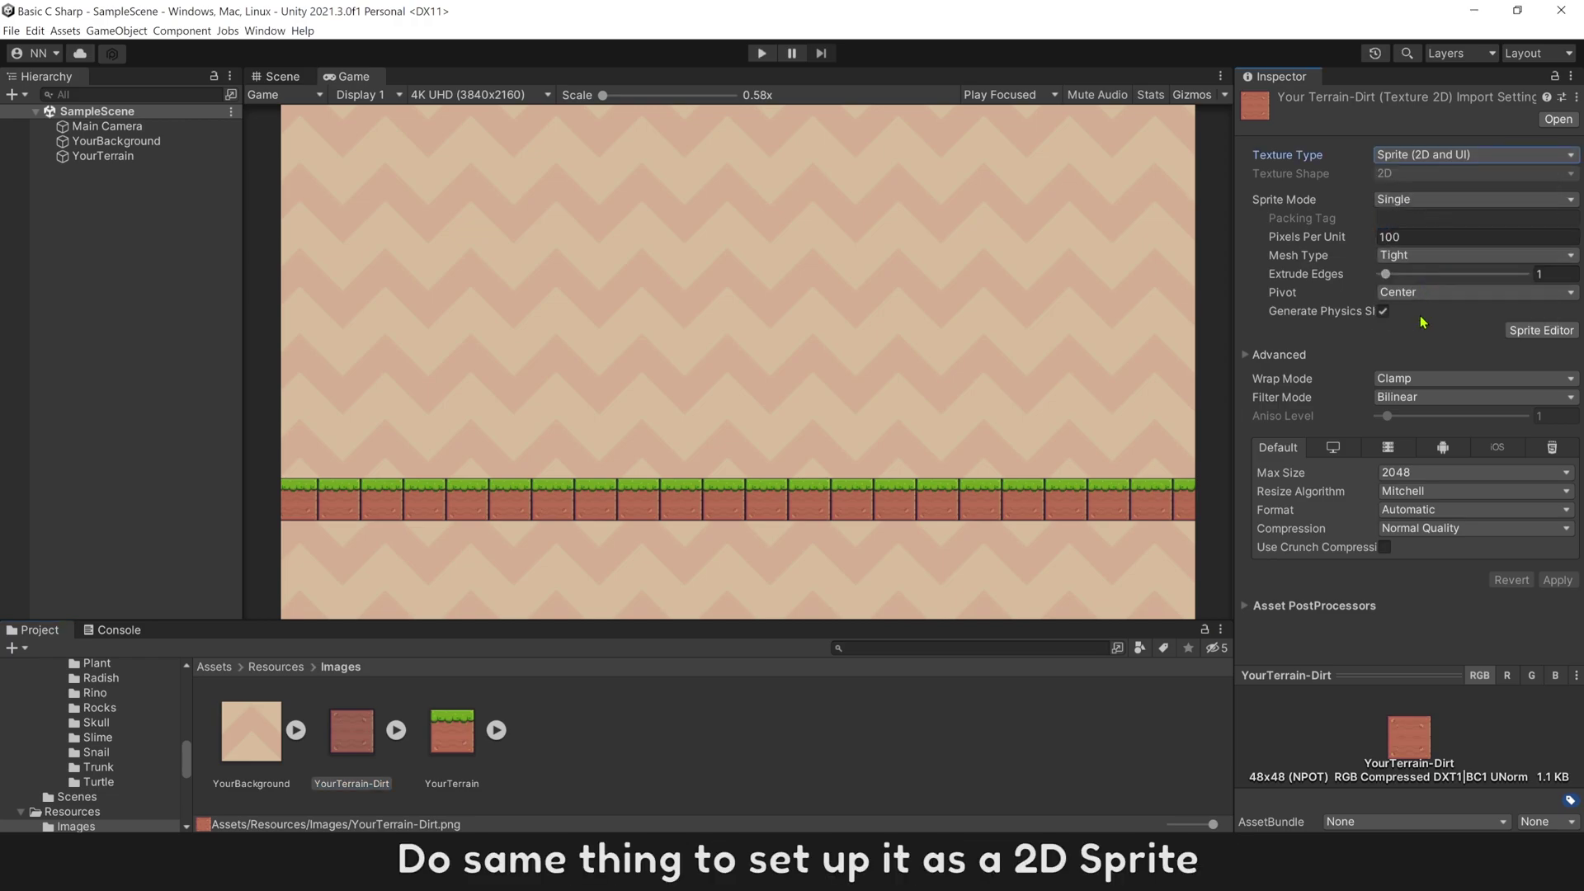
{"action": "left_click", "coordinate": [1414, 384]}
{"action": "left_click", "coordinate": [1431, 396]}
{"action": "left_click", "coordinate": [1473, 472]}
{"action": "left_click", "coordinate": [1436, 508]}
{"action": "left_click", "coordinate": [1527, 532]}
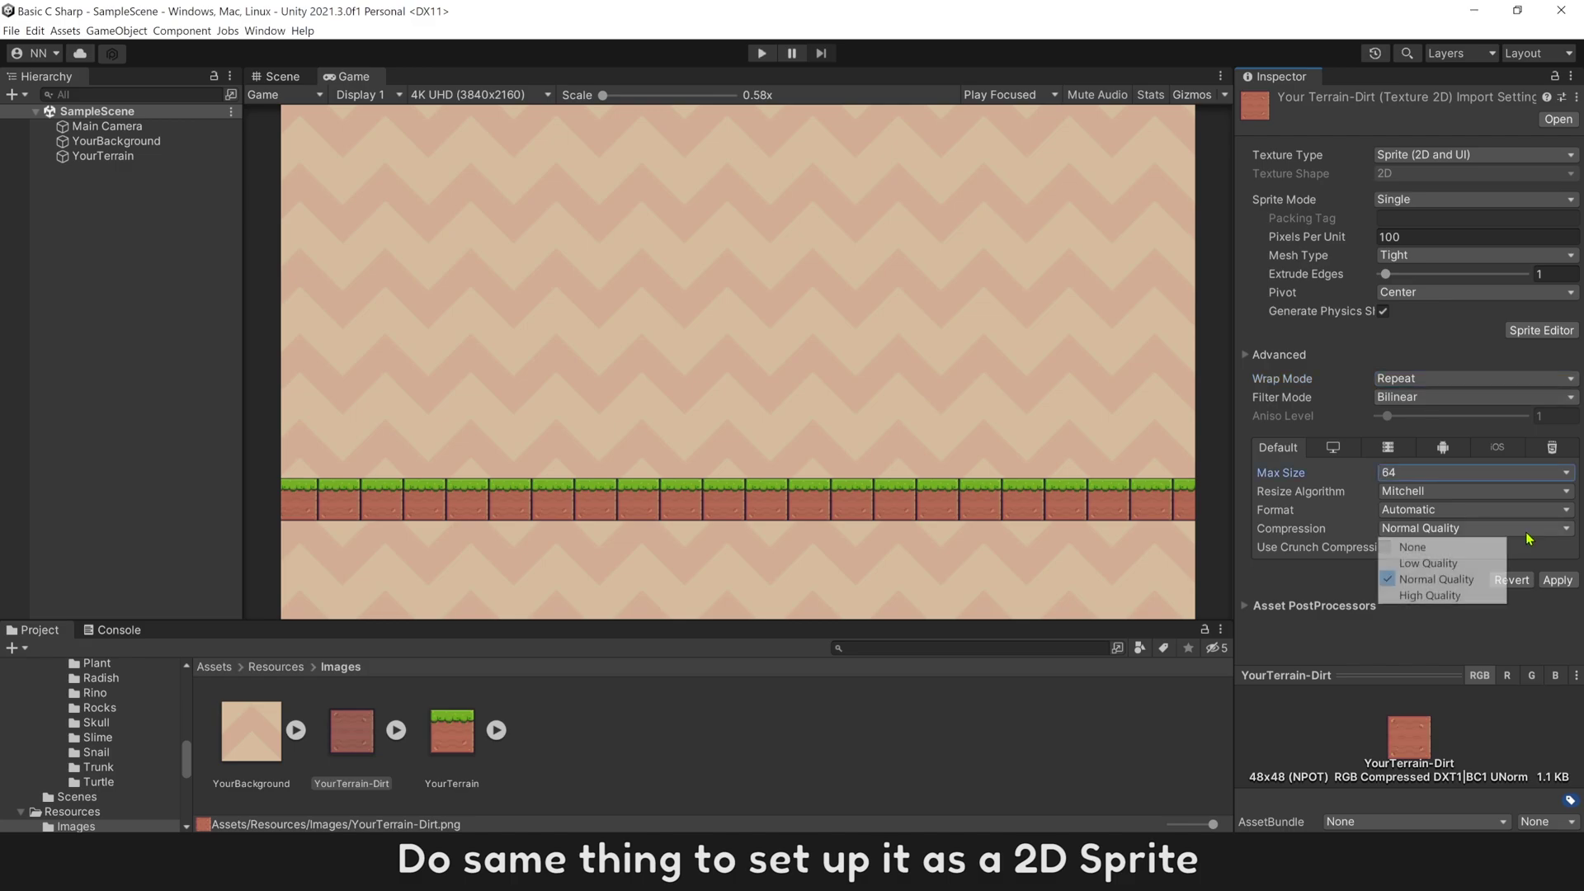
{"action": "left_click", "coordinate": [1497, 579]}
{"action": "left_click", "coordinate": [1557, 580]}
{"action": "left_click_drag", "start_coordinate": [346, 726], "coordinate": [176, 456]}
Make the dirt a linked-scale 2, Tiled, 20-wide strip placed just beneath the grass.
{"action": "left_click", "coordinate": [1359, 209]}
{"action": "left_click", "coordinate": [1396, 210]}
{"action": "type", "text": "2"}
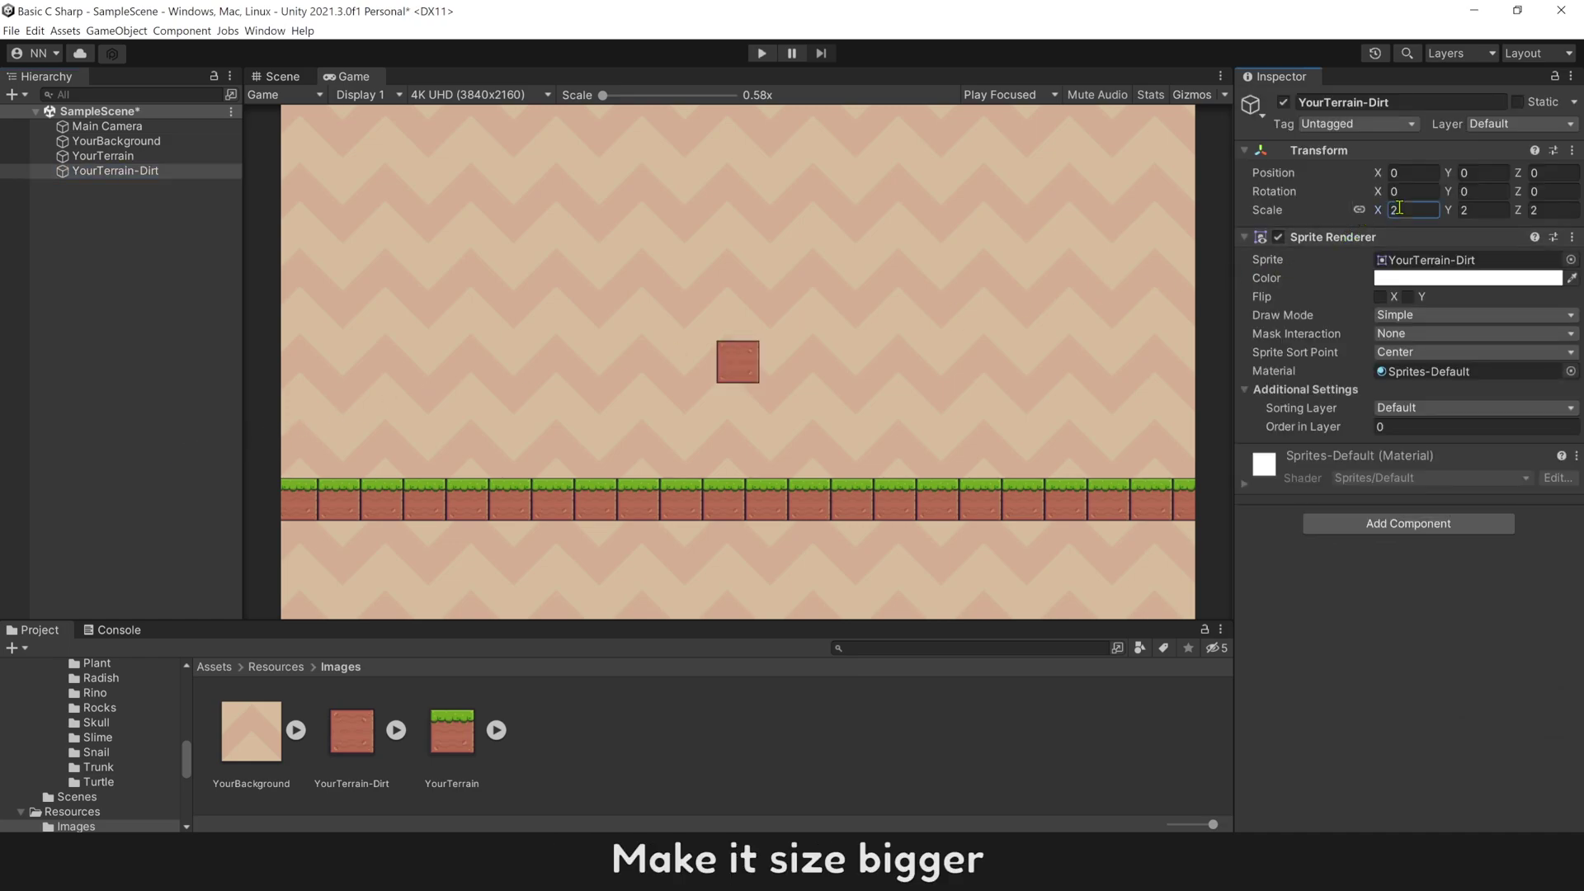
{"action": "left_click", "coordinate": [1413, 317]}
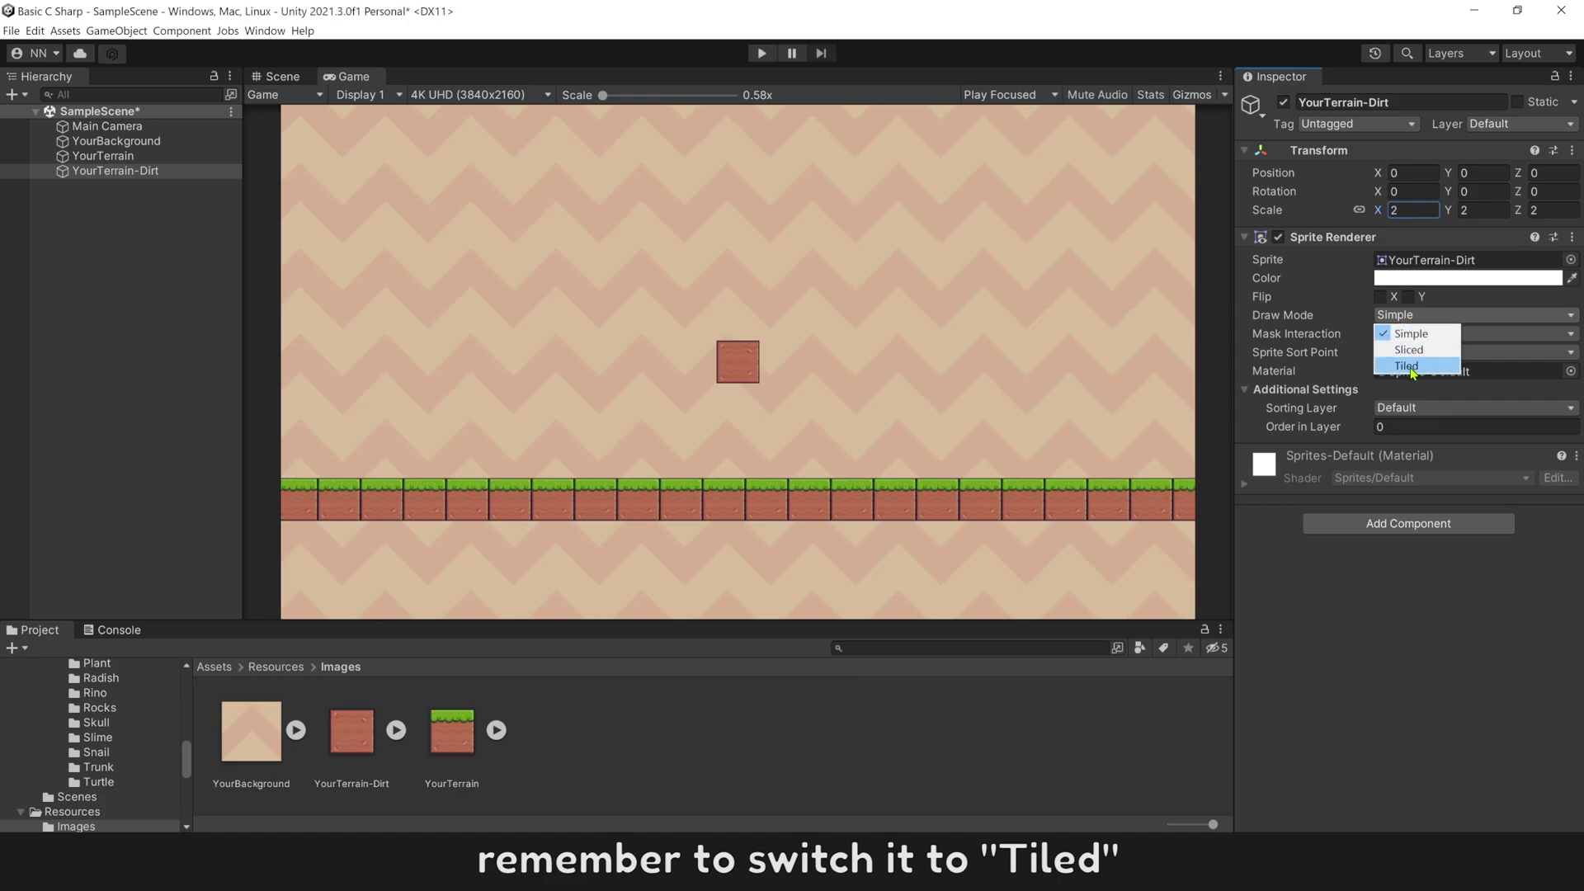
{"action": "left_click", "coordinate": [1412, 371]}
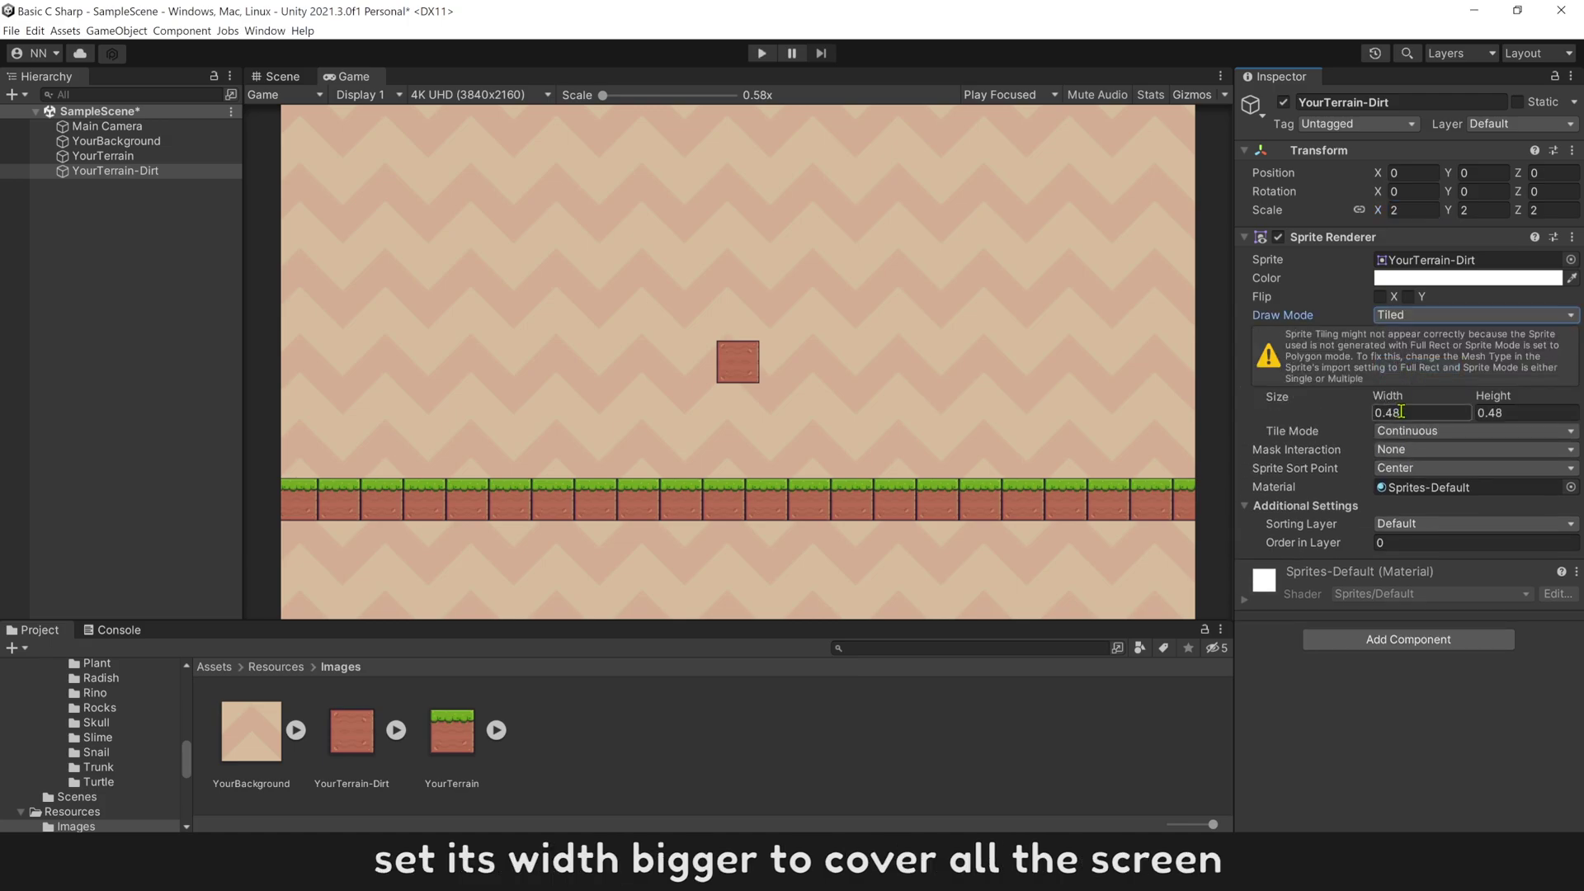
{"action": "left_click", "coordinate": [1401, 411]}
{"action": "type", "text": "20"}
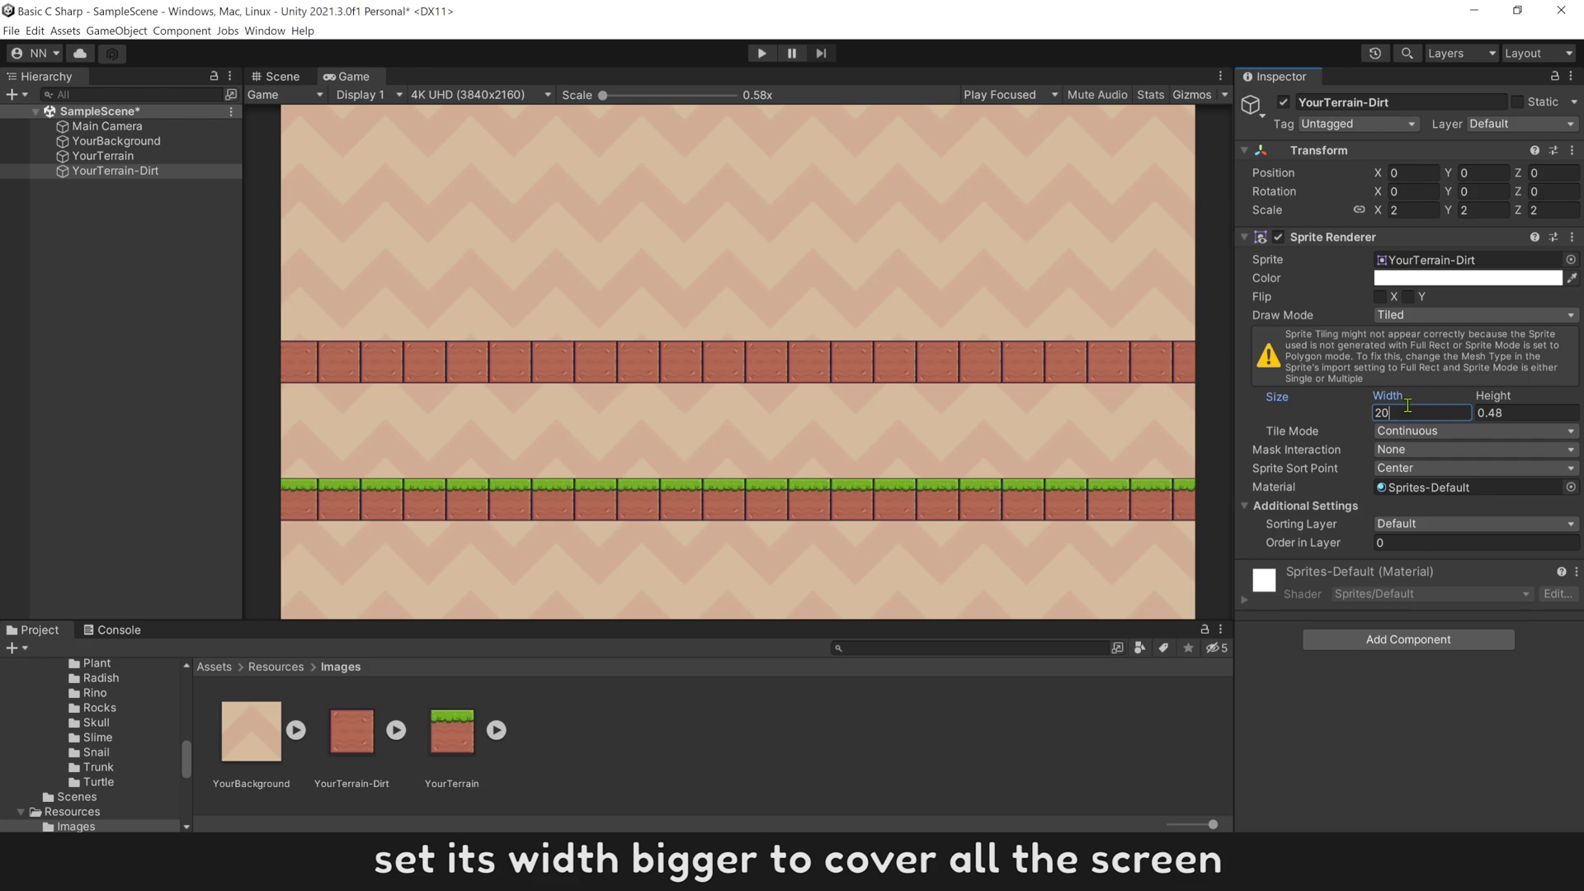
{"action": "left_click_drag", "start_coordinate": [1448, 172], "coordinate": [1342, 224]}
Duplicate the dirt strip twice into stacked rows below it and save the scene.
{"action": "left_click", "coordinate": [144, 180]}
{"action": "left_click", "coordinate": [143, 174]}
{"action": "key", "text": "ctrl+d"}
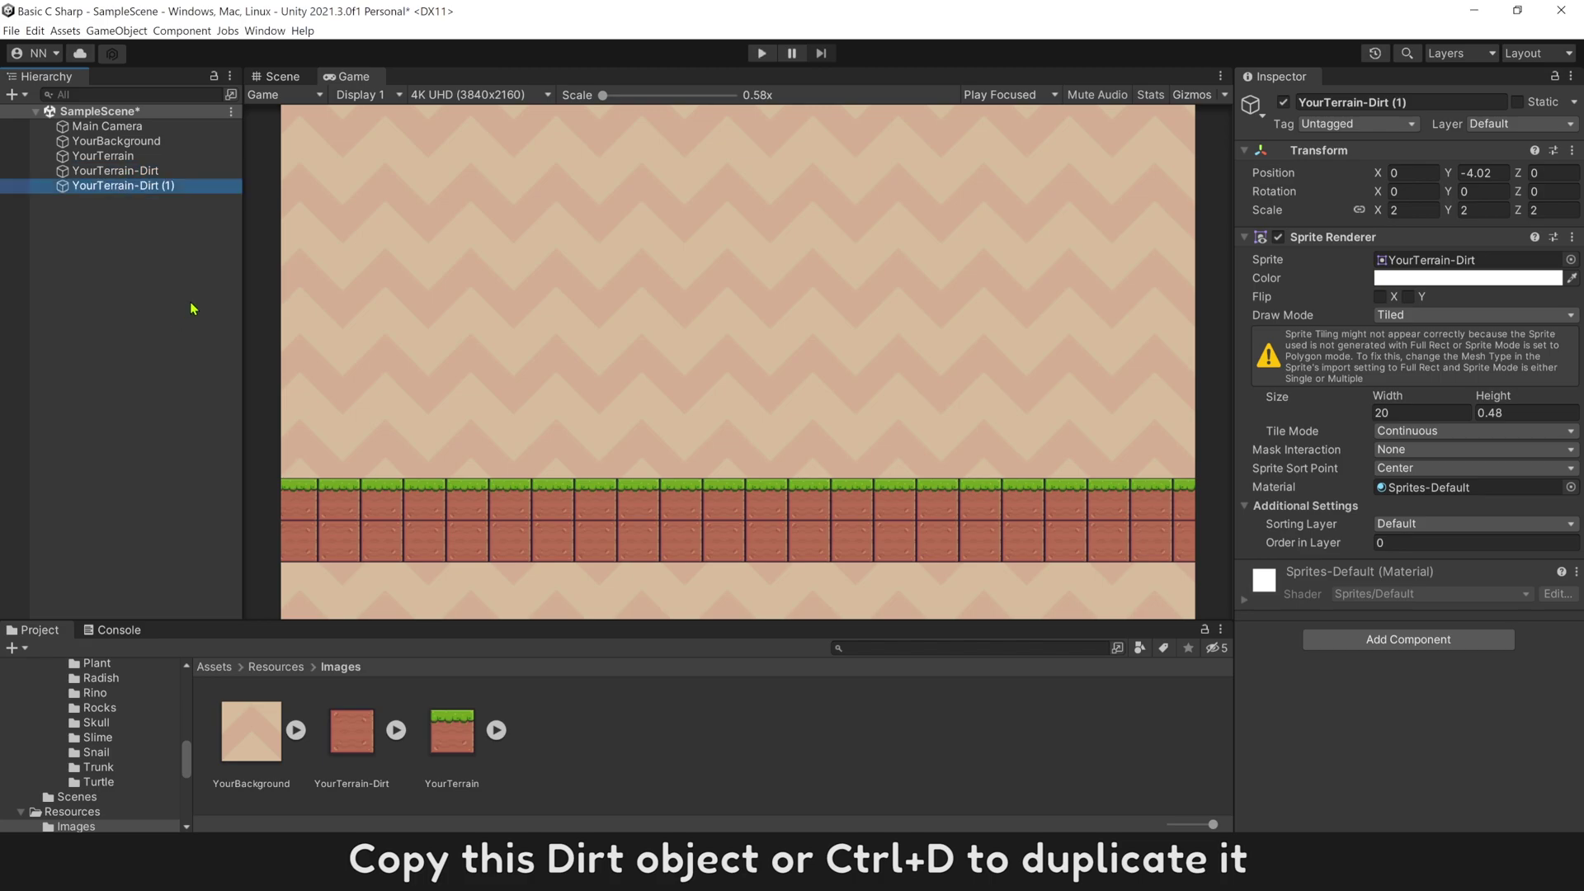
{"action": "mouse_move", "coordinate": [1448, 172]}
{"action": "left_mouse_down"}
{"action": "mouse_move", "coordinate": [1388, 182]}
{"action": "mouse_move", "coordinate": [1456, 179]}
{"action": "mouse_move", "coordinate": [1419, 180]}
{"action": "mouse_move", "coordinate": [1436, 180]}
{"action": "left_mouse_up"}
{"action": "left_click", "coordinate": [133, 186]}
{"action": "key", "text": "ctrl+d"}
{"action": "key", "text": "ctrl+s"}
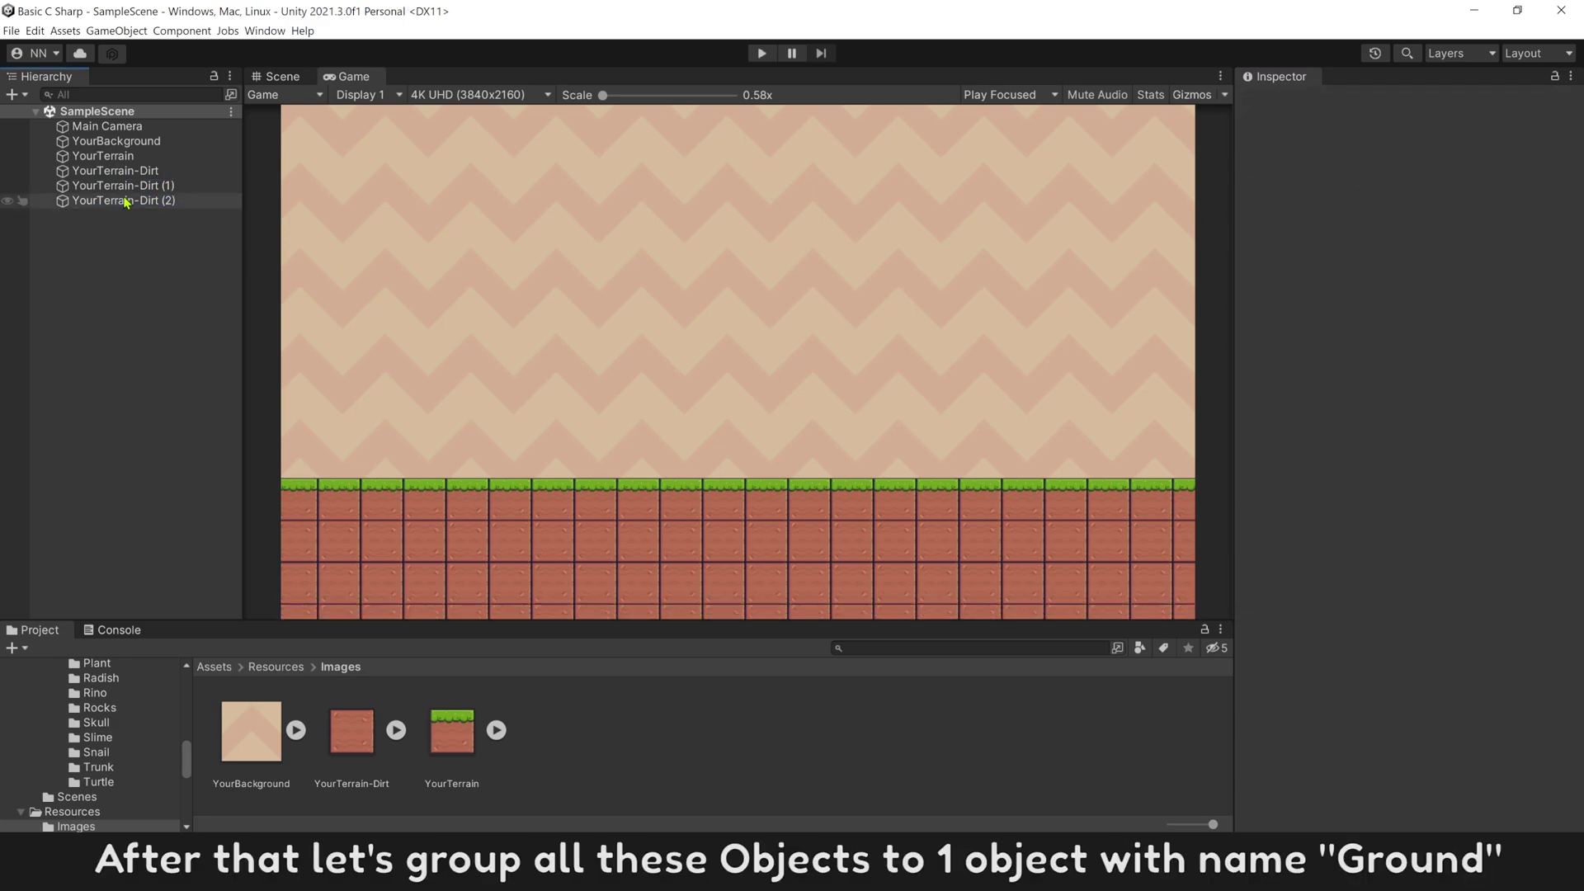
Group YourTerrain and the three dirt rows under a new empty parent named Ground.
{"action": "left_click", "coordinate": [118, 157]}
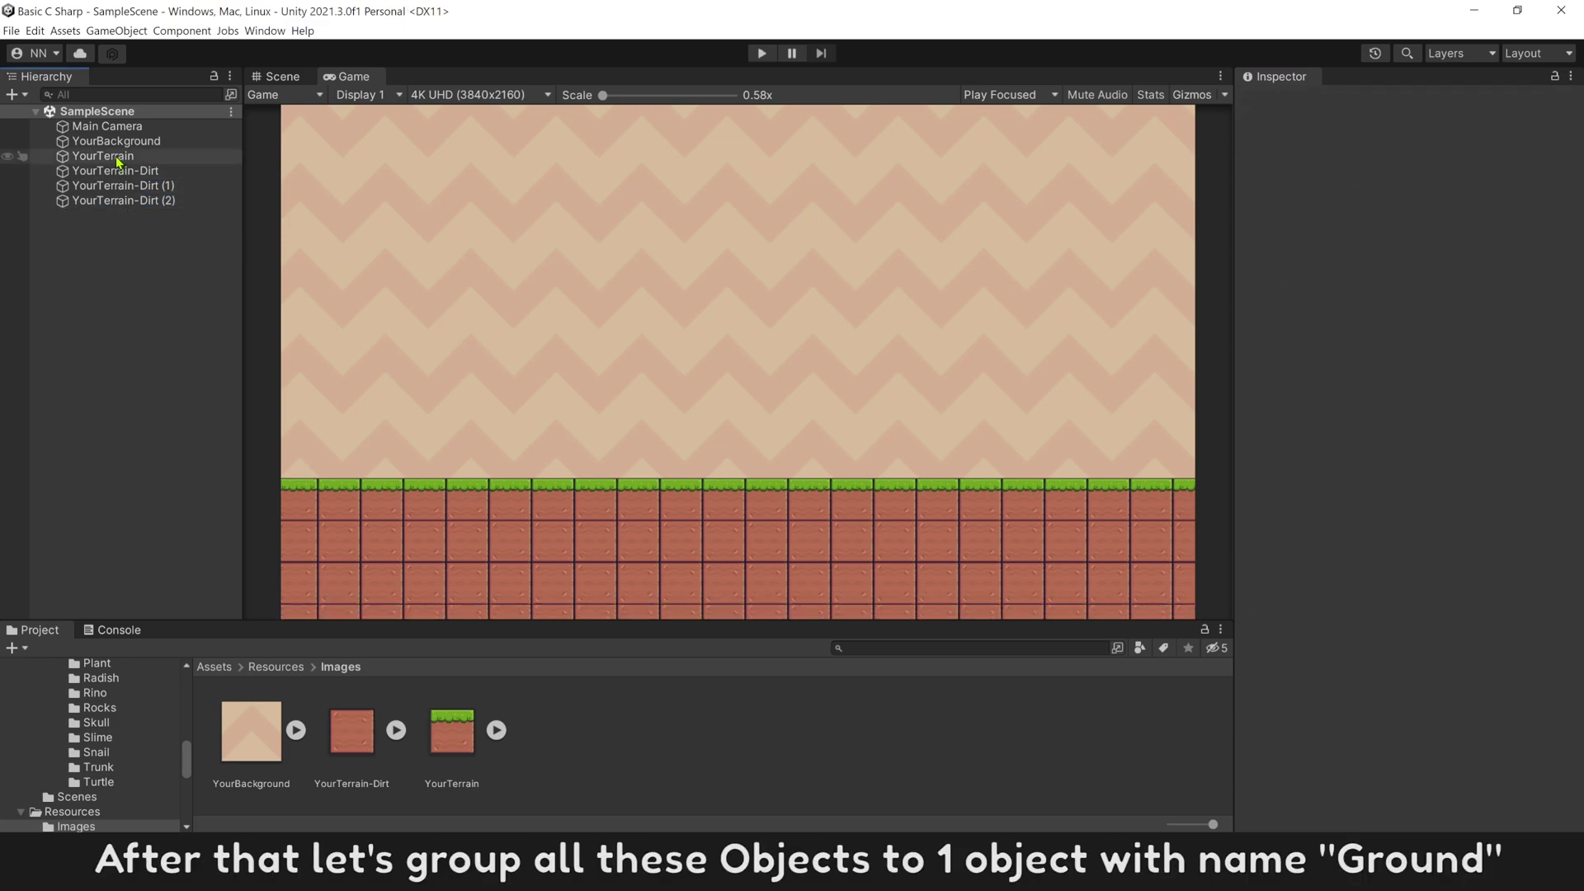
{"action": "left_click", "coordinate": [130, 200], "text": "shift"}
{"action": "right_click", "coordinate": [130, 207]}
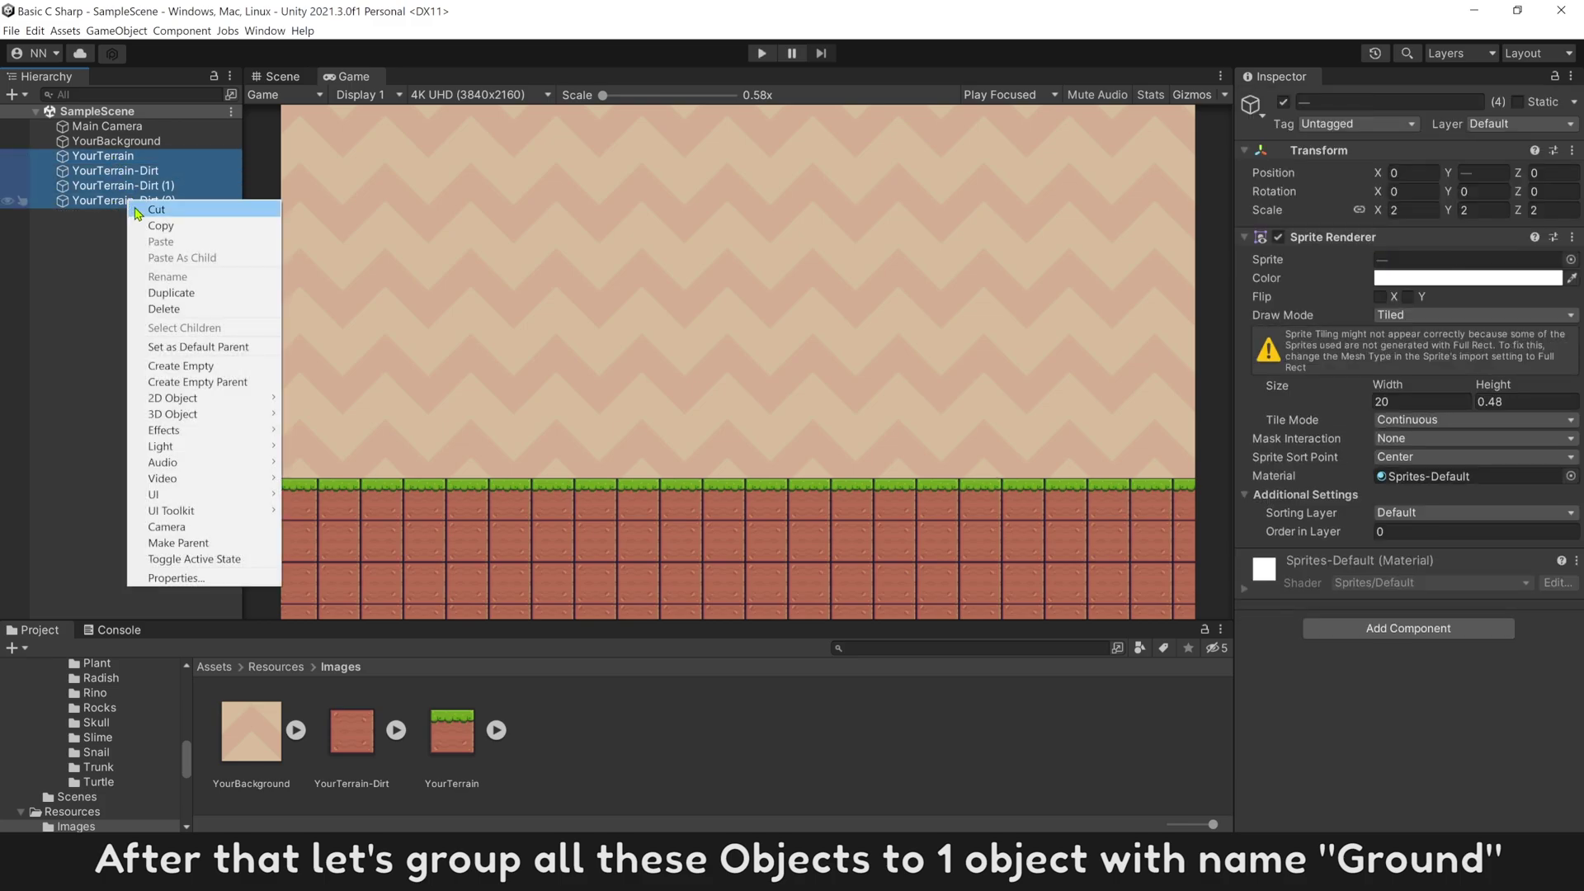
{"action": "left_click", "coordinate": [181, 388]}
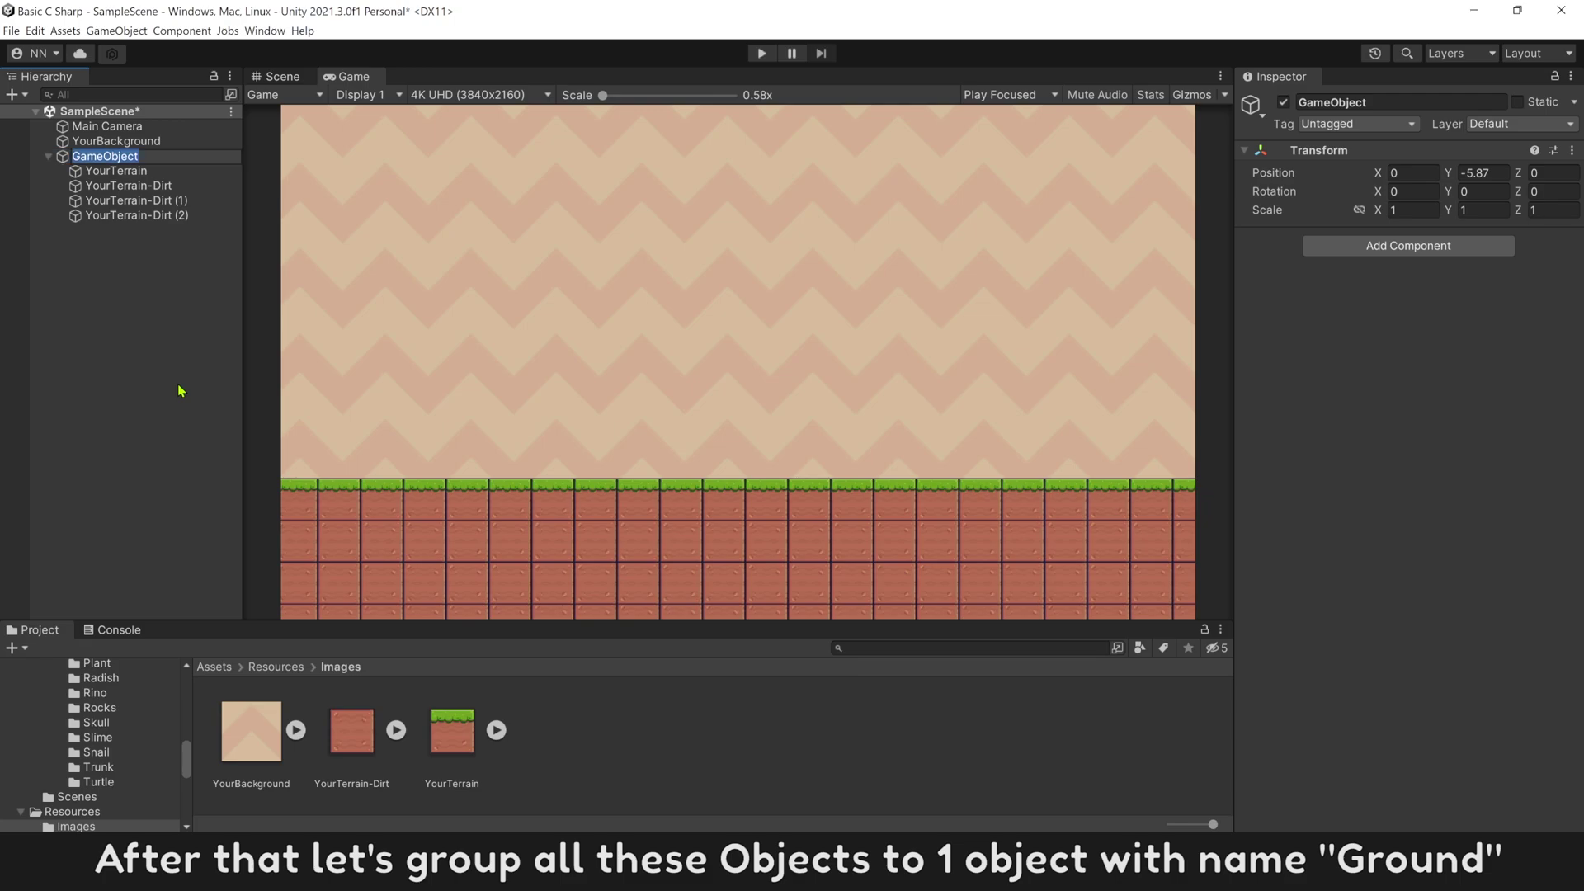
{"action": "type", "text": "Ground"}
{"action": "key", "text": "Return"}
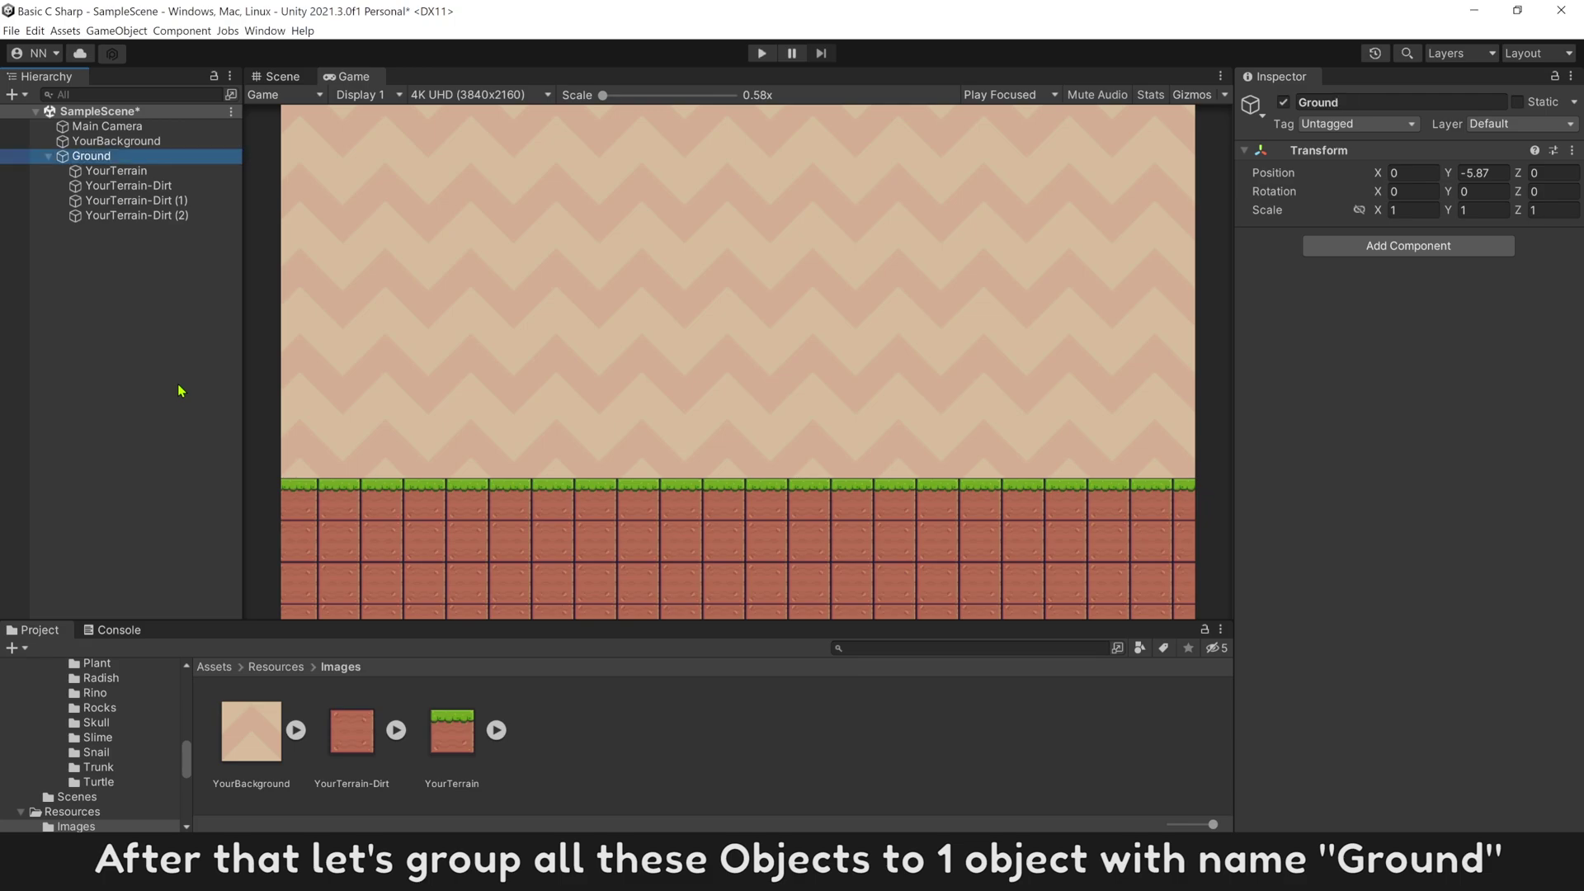
Collapse Ground and toggle its active checkbox so the group ends deactivated.
{"action": "left_click", "coordinate": [48, 156]}
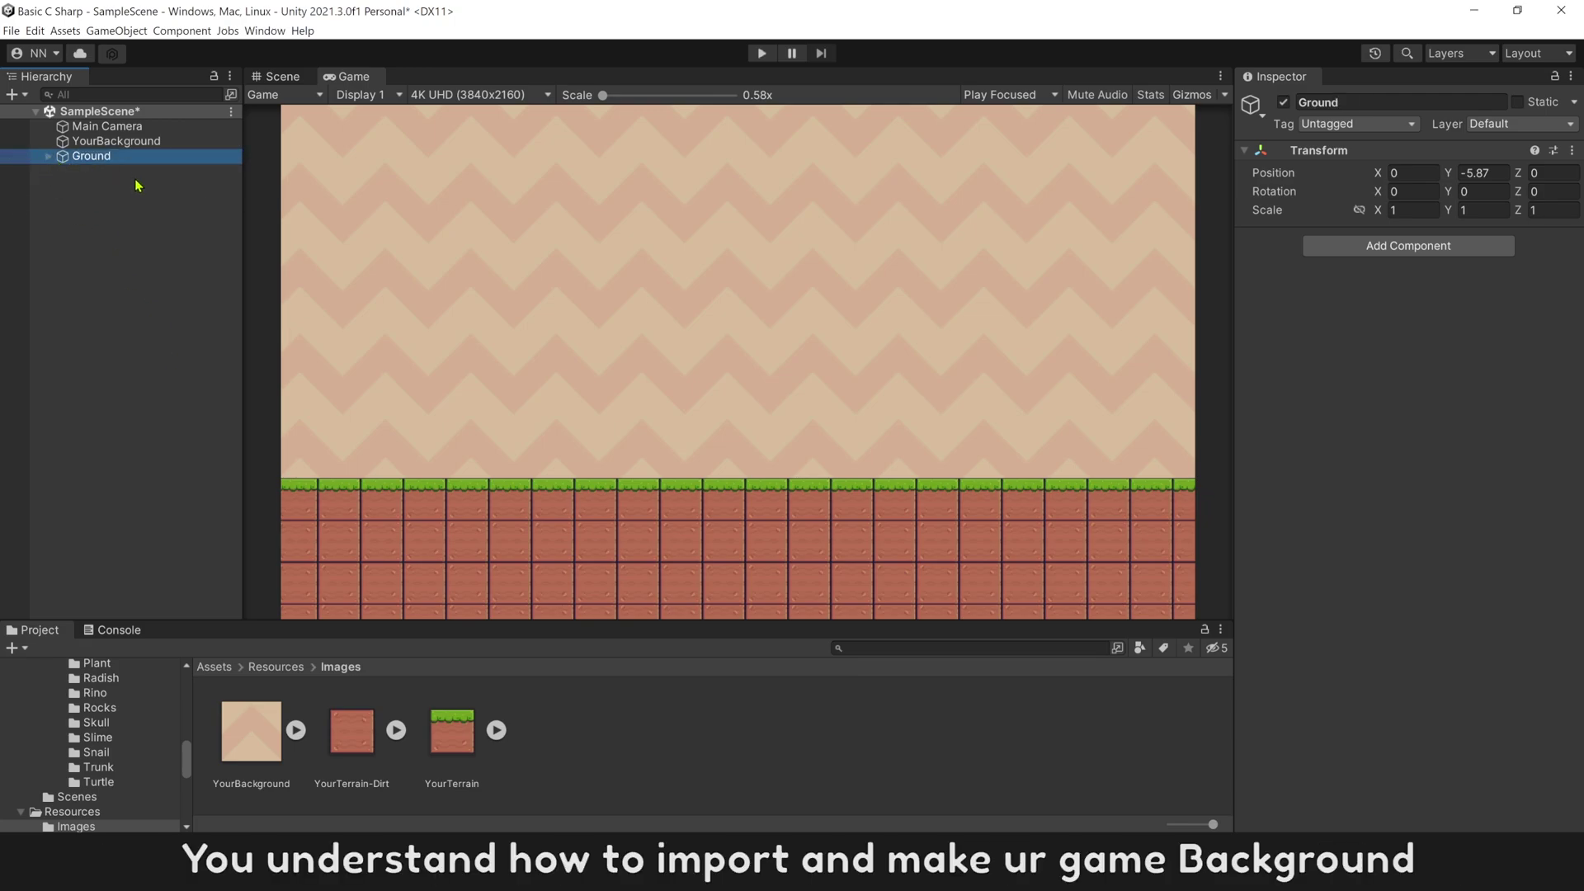
{"action": "left_click", "coordinate": [1284, 102]}
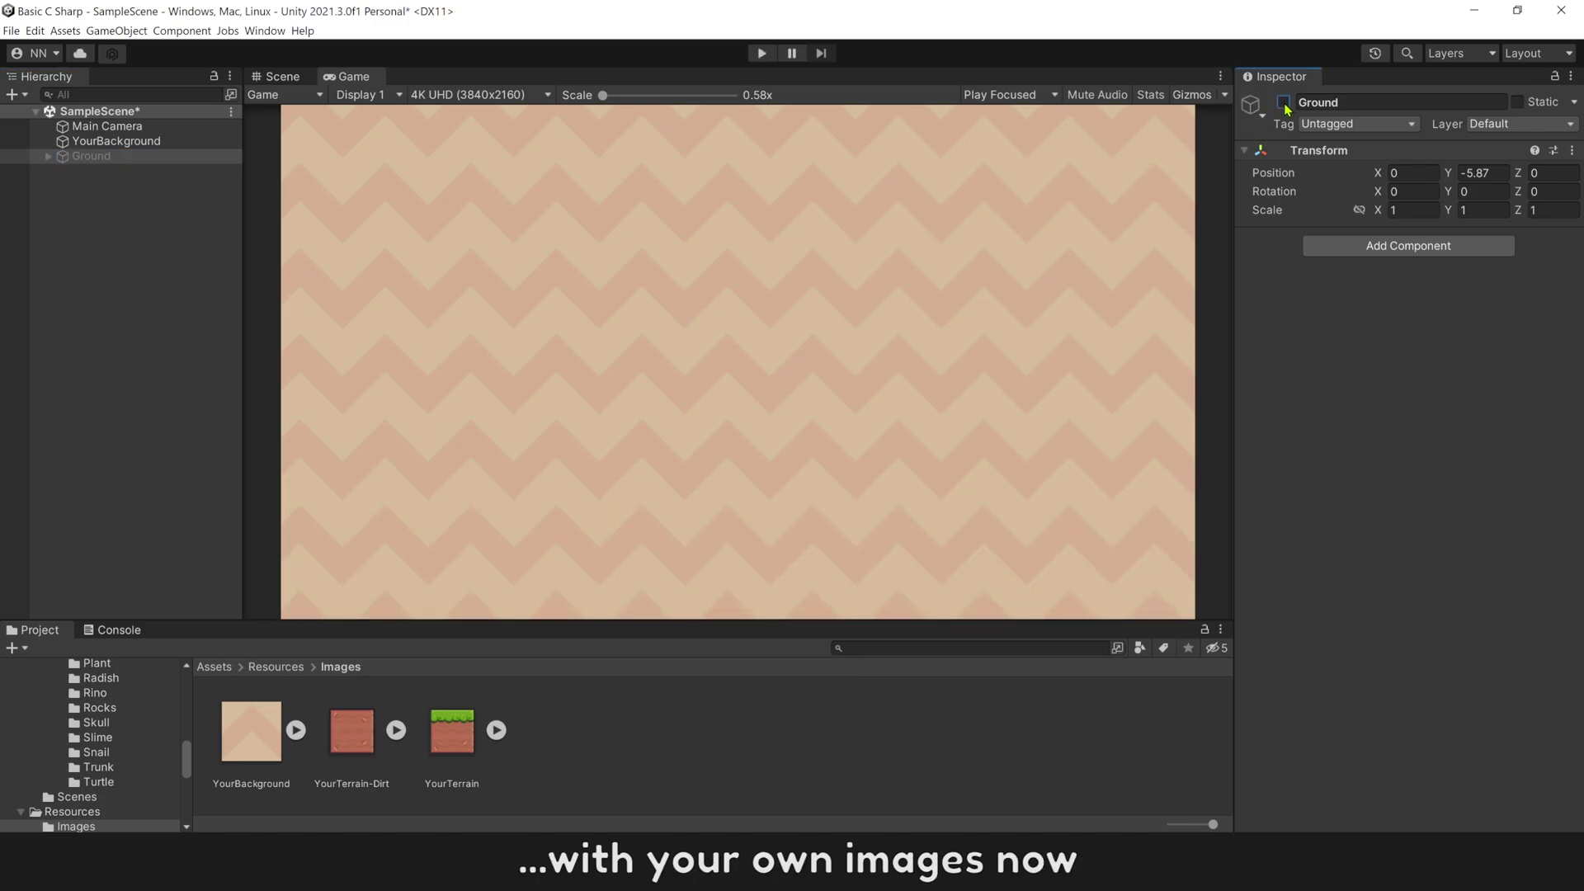
{"action": "left_click", "coordinate": [1284, 102]}
{"action": "left_click", "coordinate": [1284, 102]}
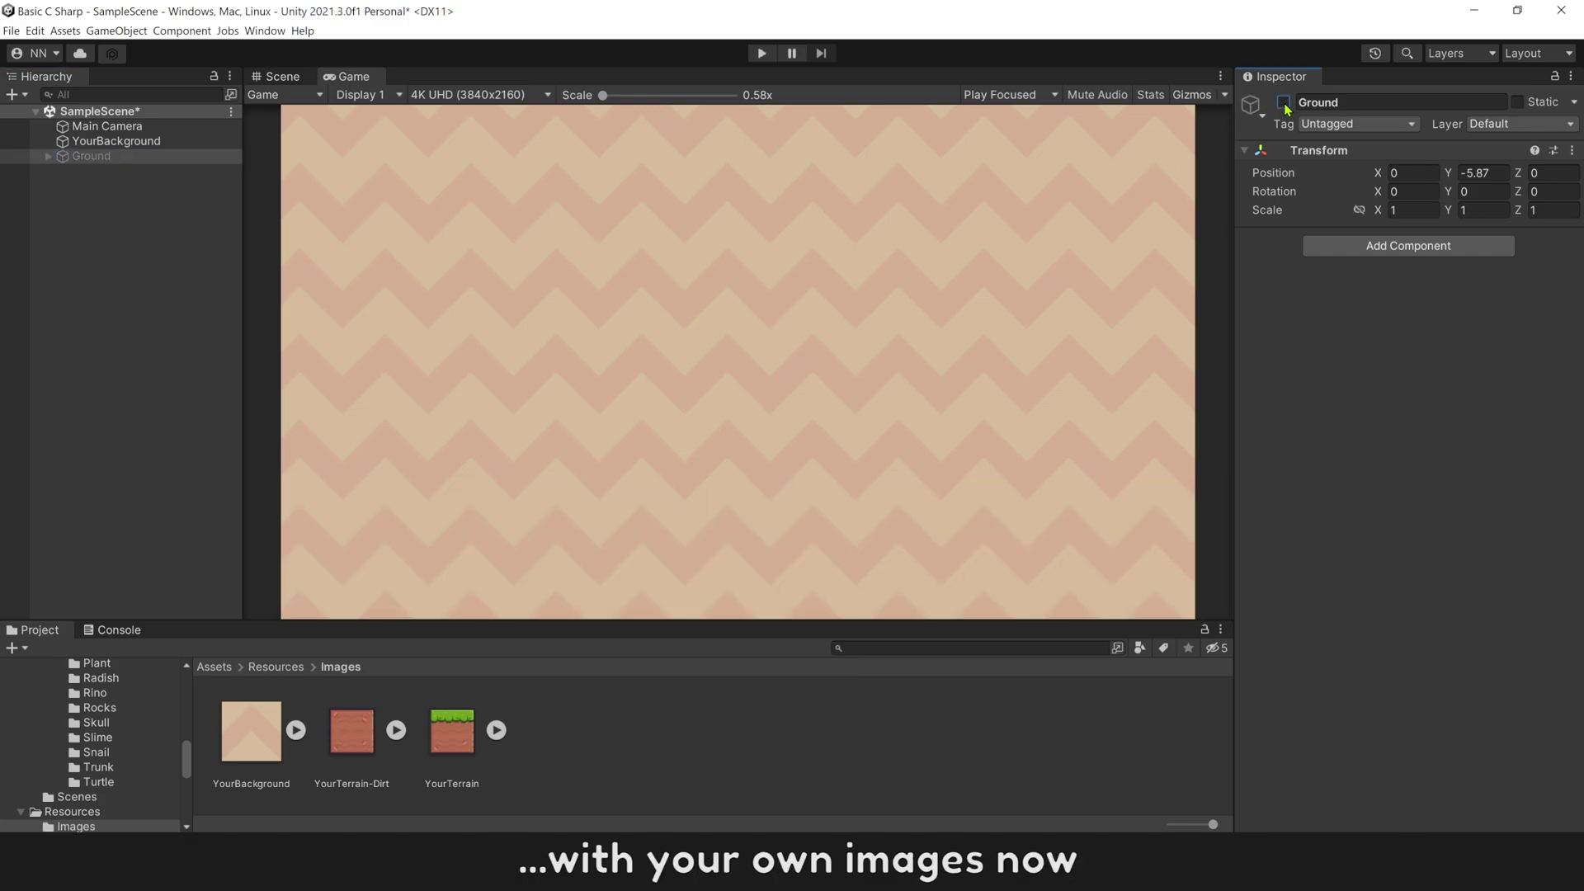